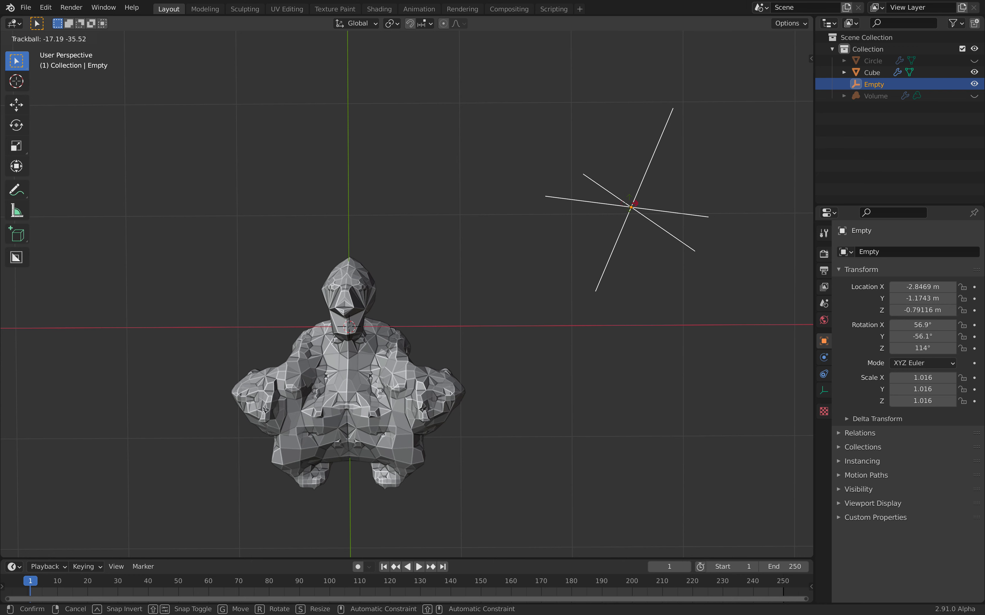
- Finish rotating the Empty and move it to about X -2.97 m, Y -0.90 m, Z -0.79 m to reshape the creature mesh
{"action": "left_click", "coordinate": [348, 320]}
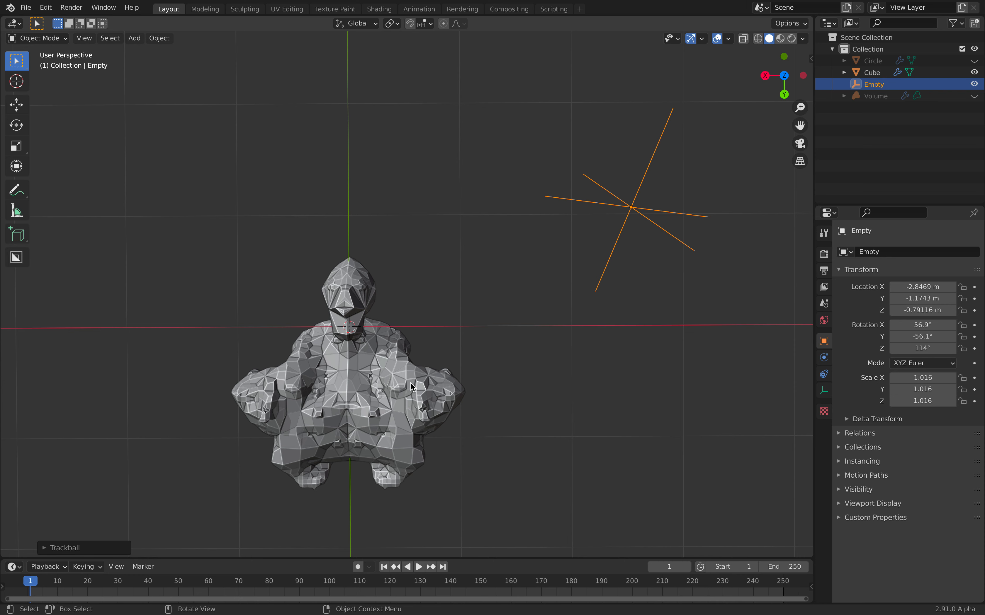
{"action": "key", "text": "g"}
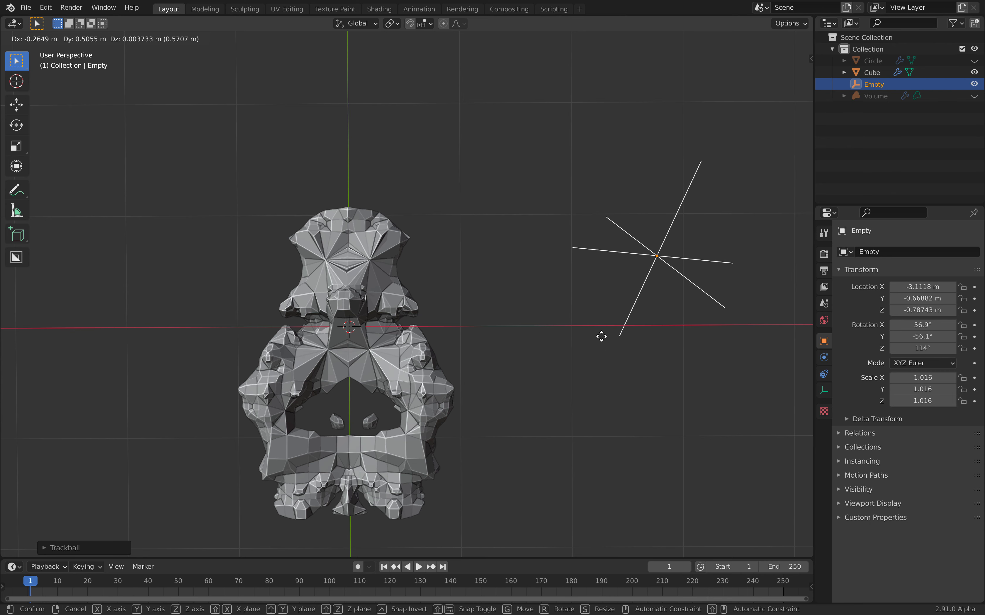
{"action": "left_click", "coordinate": [447, 295]}
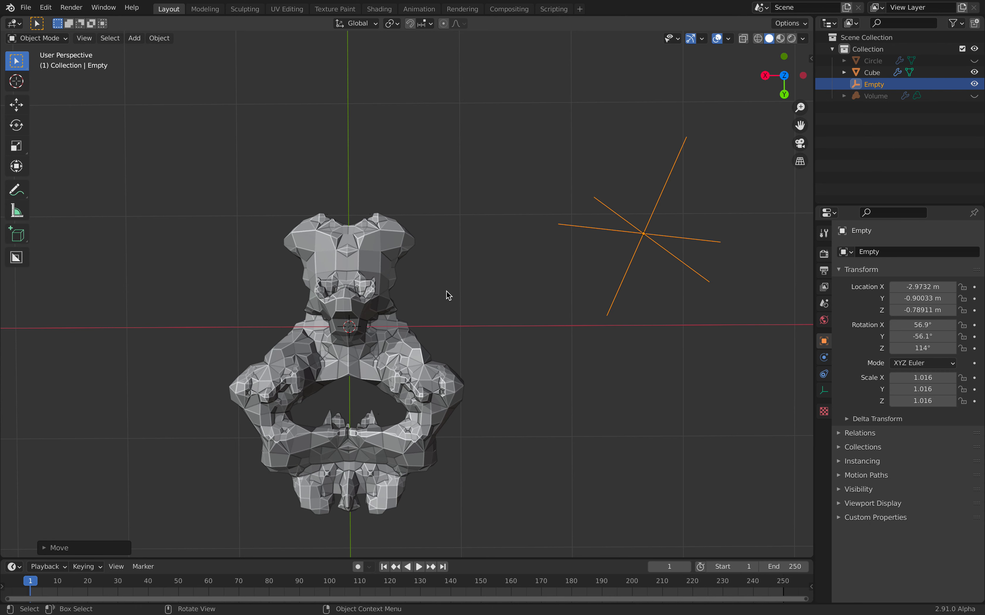
{"action": "left_click", "coordinate": [330, 258]}
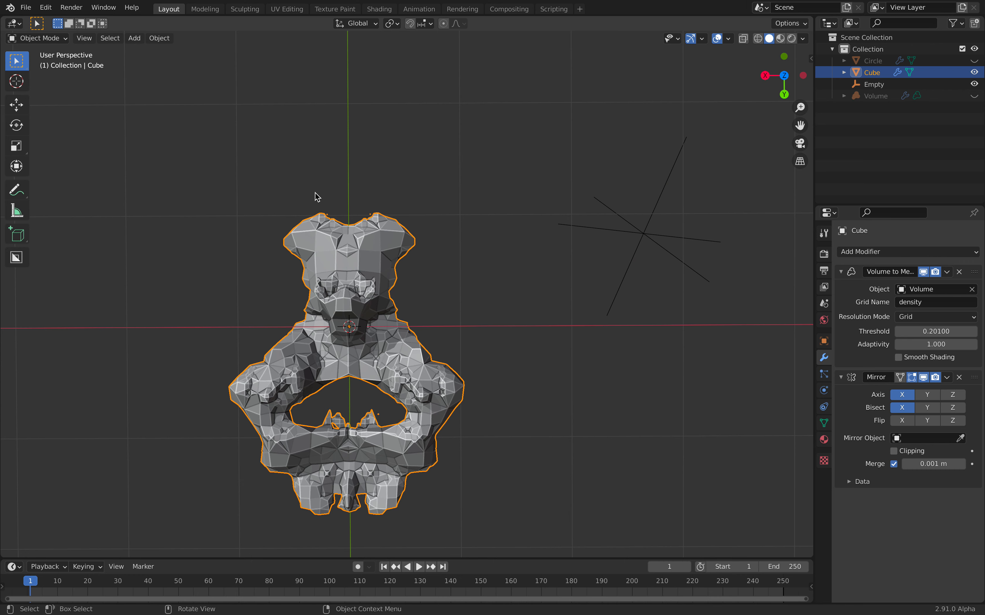
{"action": "left_click", "coordinate": [287, 144]}
- Start a new General file with the default scene
{"action": "left_click", "coordinate": [26, 8]}
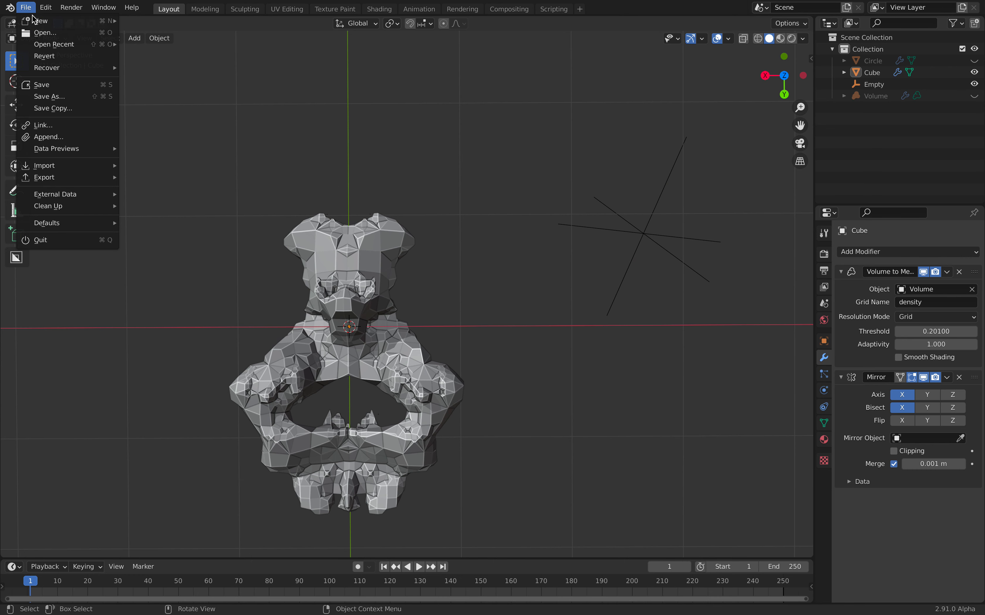
{"action": "mouse_move", "coordinate": [41, 20]}
{"action": "left_click", "coordinate": [179, 21]}
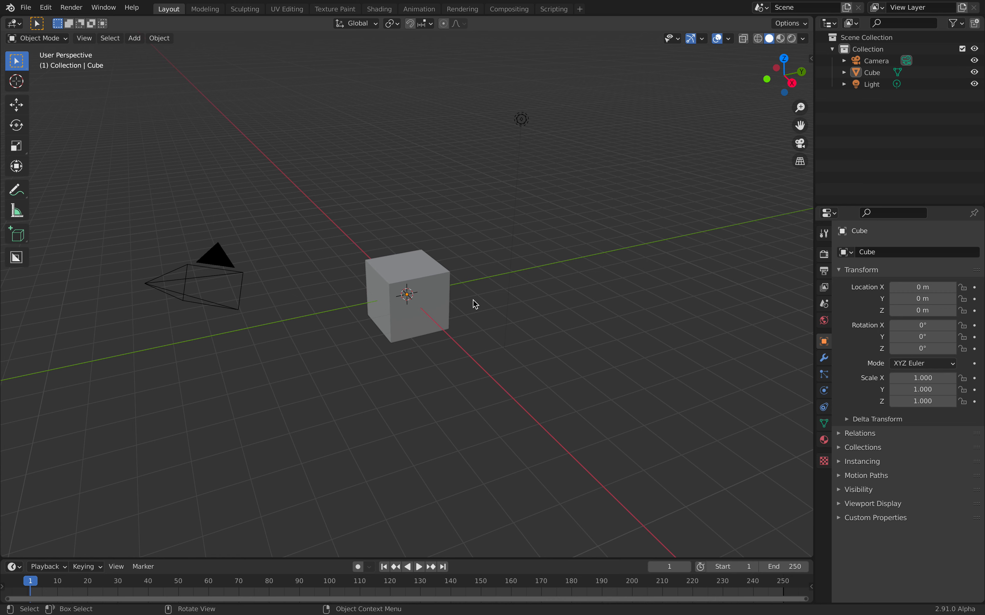
{"action": "middle_click_drag", "start_coordinate": [466, 301], "coordinate": [491, 319]}
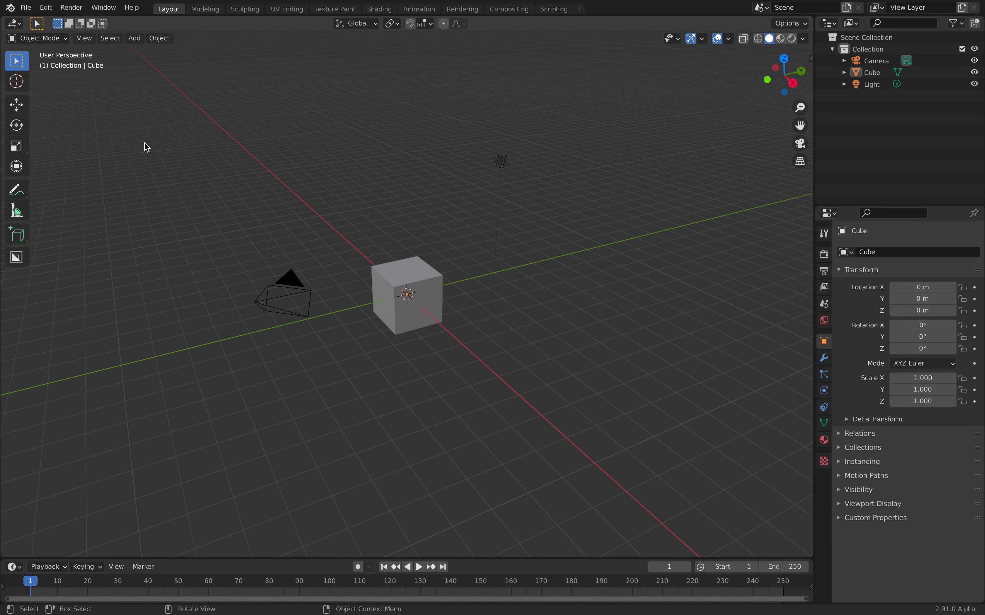
{"action": "scroll", "coordinate": [284, 176], "scroll_direction": "up", "scroll_amount": 1}
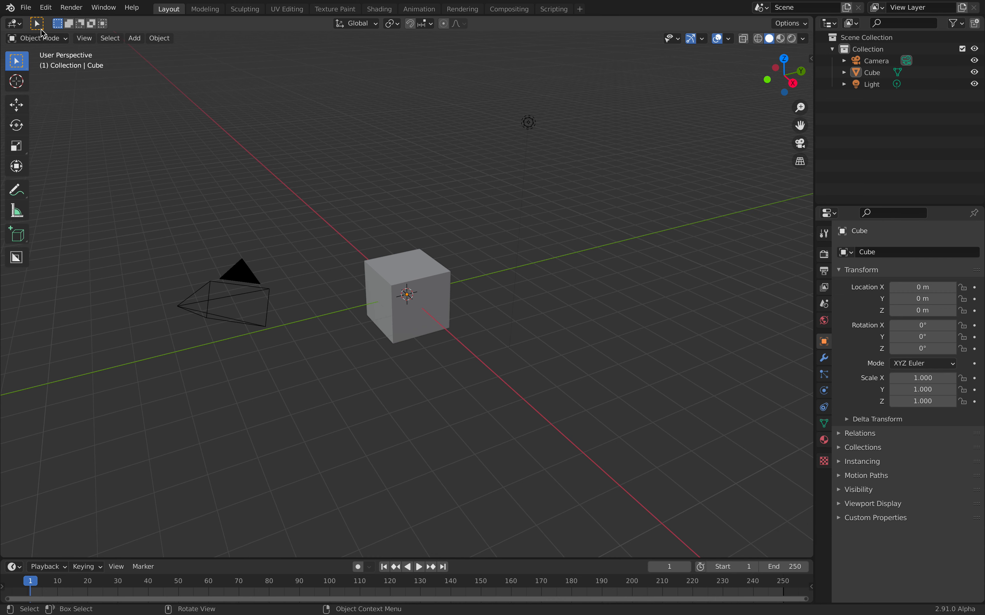
- Check the Blender version on the splash screen, then dismiss it
{"action": "left_click", "coordinate": [14, 11]}
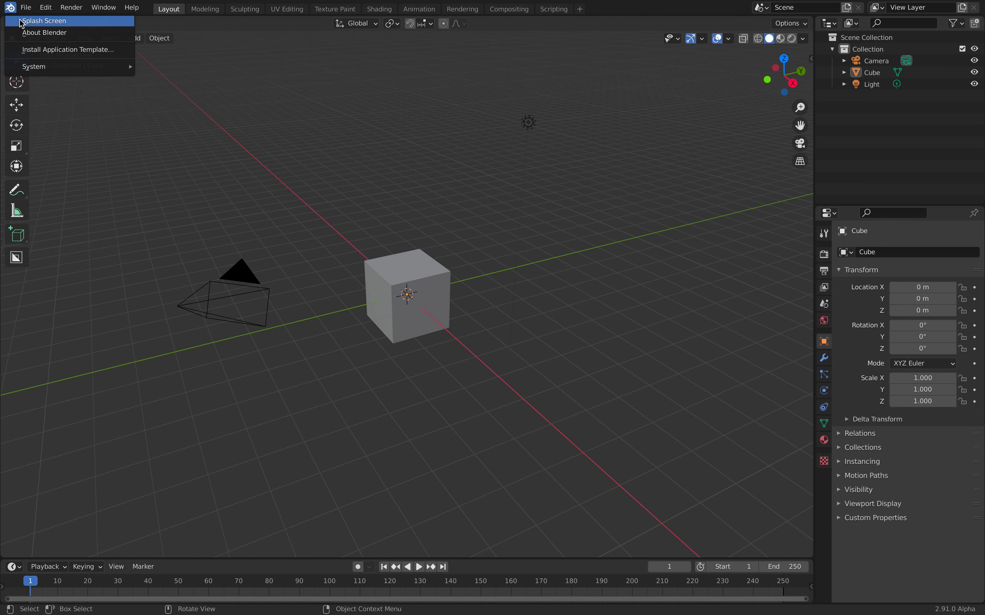
{"action": "left_click", "coordinate": [21, 21]}
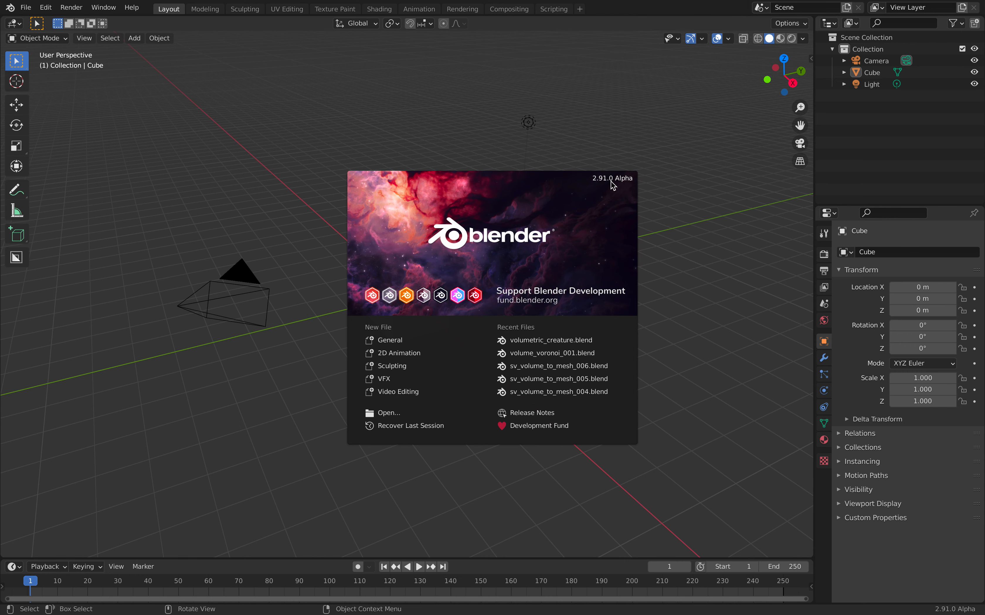
{"action": "left_click", "coordinate": [576, 165]}
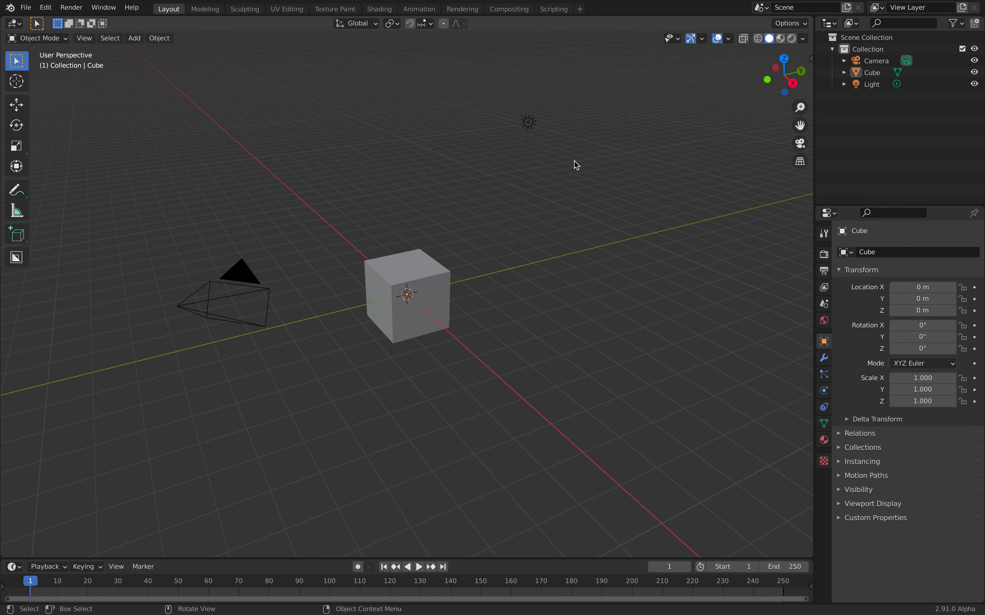
- Delete all the default objects (camera, cube and light) from the scene
{"action": "key", "text": "a"}
{"action": "key", "text": "Delete"}
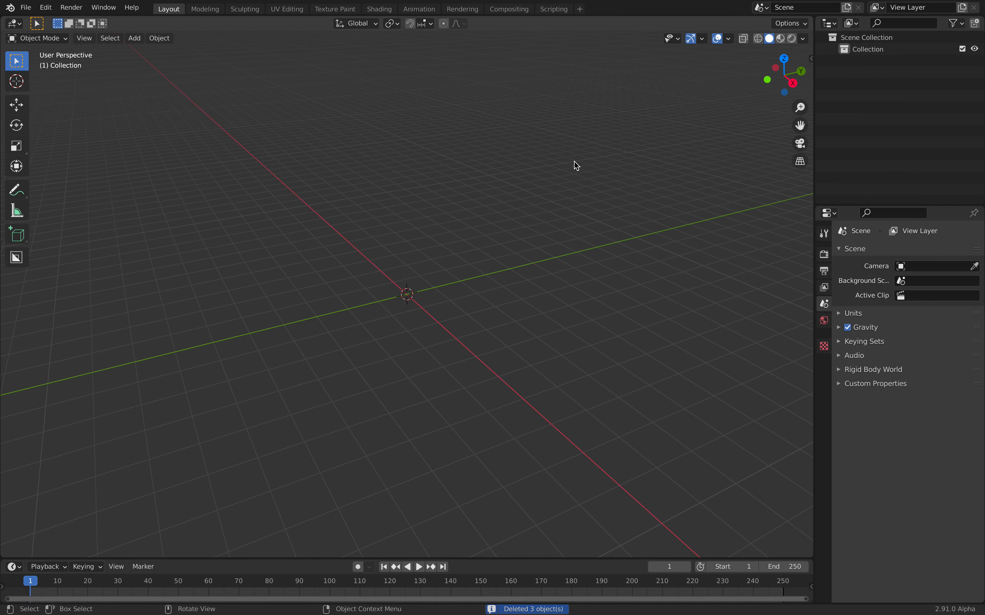
{"action": "middle_click_drag", "start_coordinate": [531, 227], "coordinate": [533, 227]}
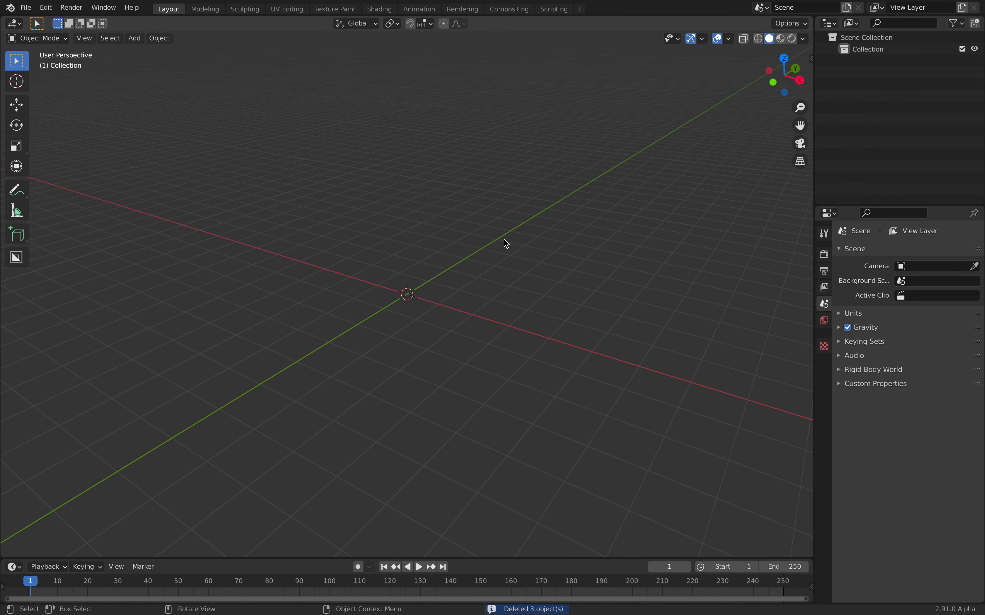
- Add a torus mesh at the world origin
{"action": "key", "text": "shift+a"}
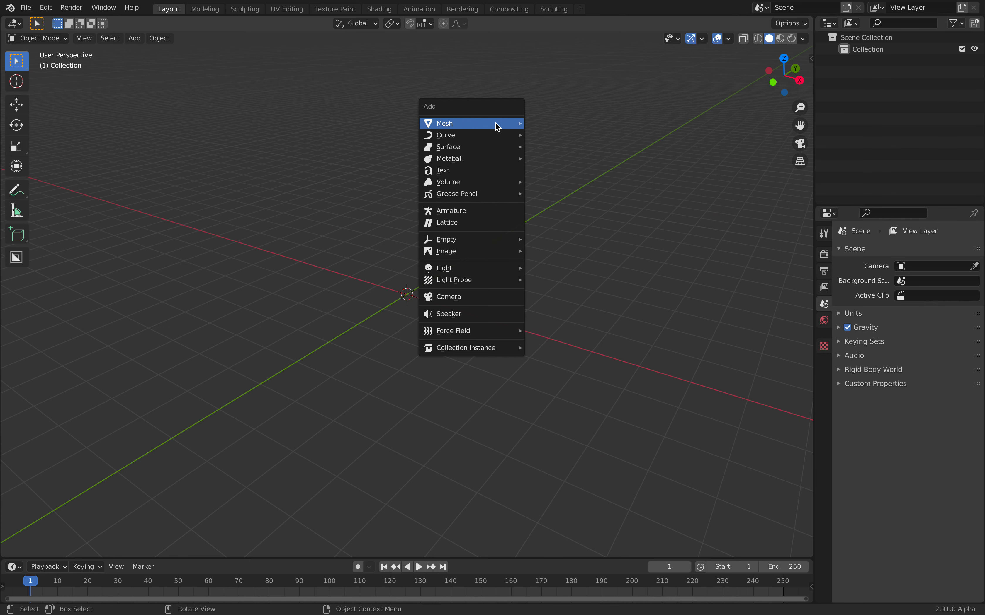
{"action": "mouse_move", "coordinate": [499, 124]}
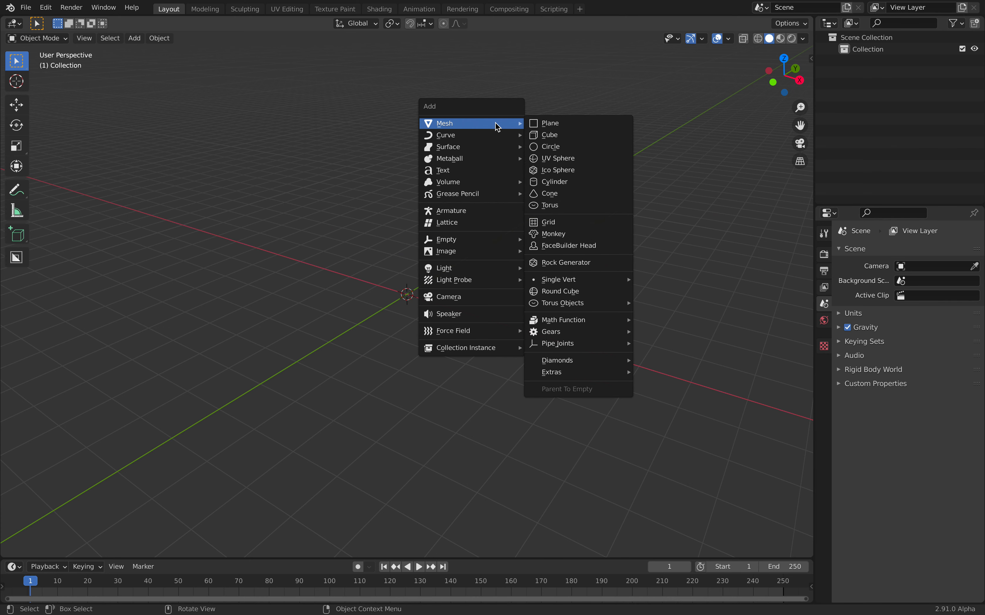
{"action": "left_click", "coordinate": [571, 206]}
{"action": "middle_click_drag", "start_coordinate": [387, 307], "coordinate": [423, 300]}
{"action": "scroll", "coordinate": [423, 301], "scroll_direction": "up", "scroll_amount": 1}
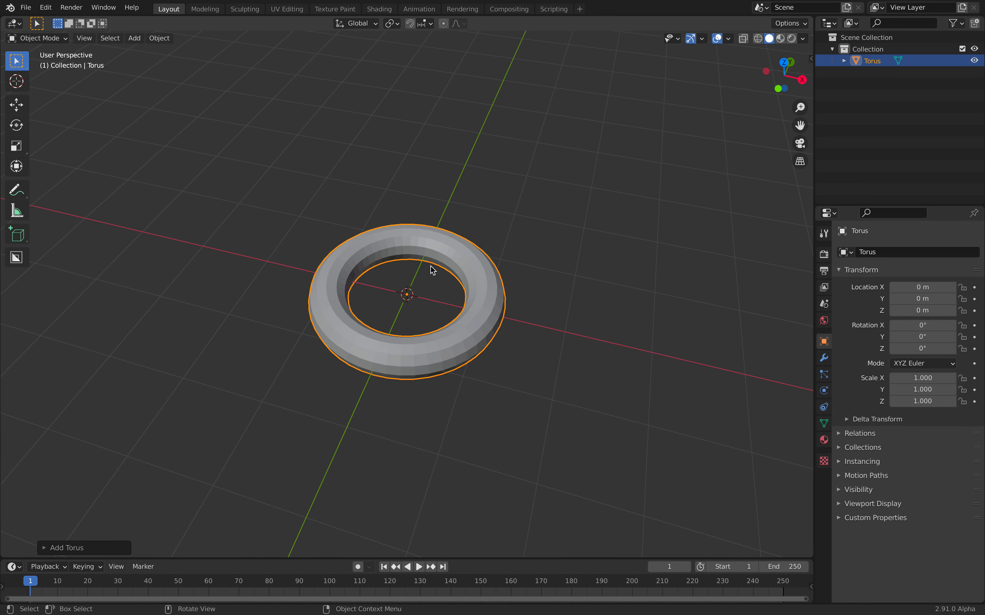
{"action": "middle_click_drag", "start_coordinate": [428, 270], "coordinate": [455, 269]}
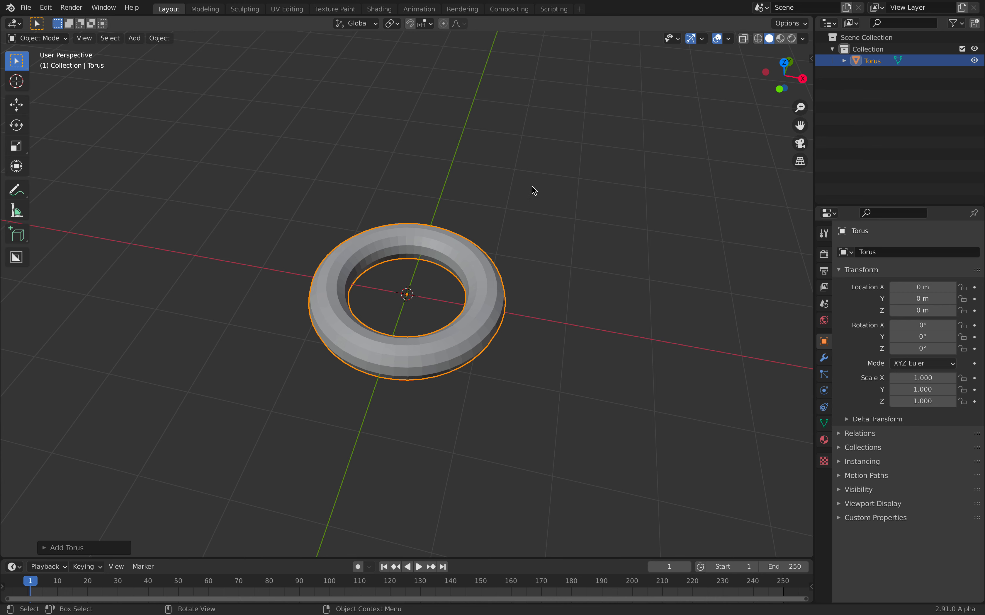
{"action": "middle_click_drag", "start_coordinate": [566, 273], "coordinate": [577, 276]}
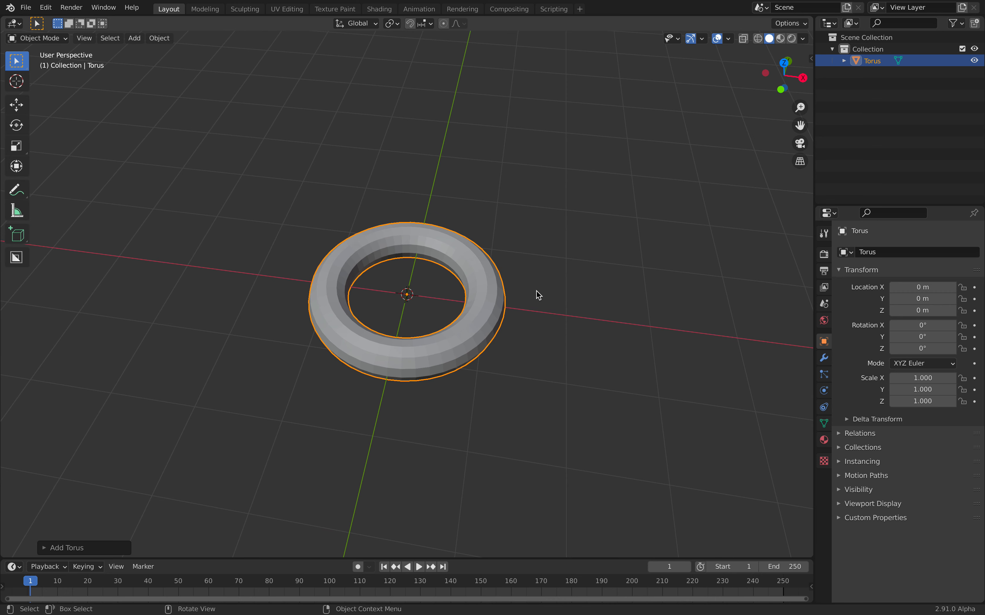
{"action": "middle_click_drag", "start_coordinate": [521, 308], "coordinate": [542, 306]}
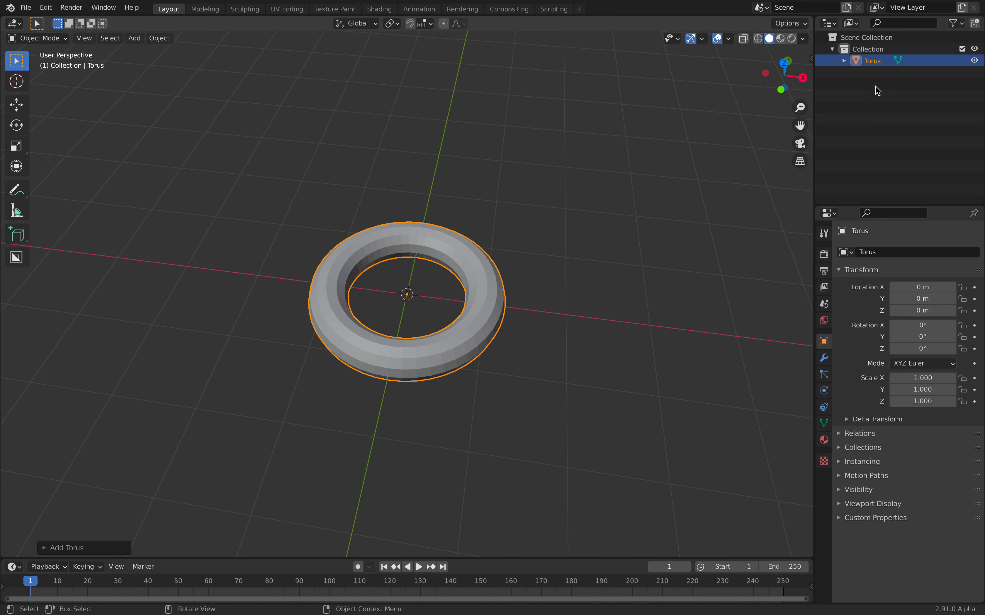
- Rename the torus object to MeshOriginal
{"action": "left_click", "coordinate": [874, 61]}
{"action": "double_click", "coordinate": [874, 62]}
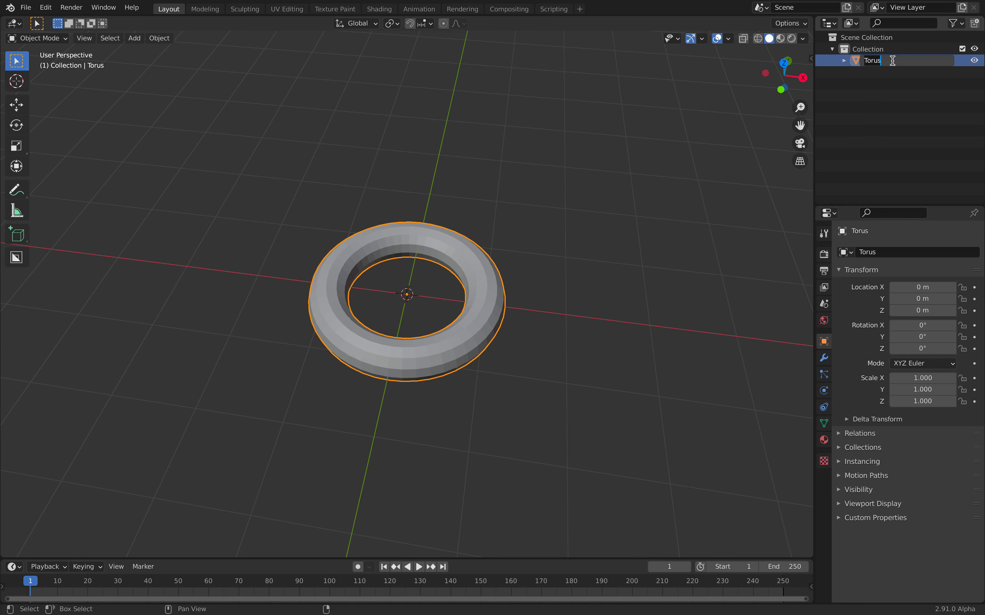
{"action": "type", "text": "MeshOriginal"}
{"action": "key", "text": "Return"}
- Add an empty Volume object to the scene
{"action": "scroll", "coordinate": [490, 211], "scroll_direction": "down", "scroll_amount": 3, "text": "ctrl"}
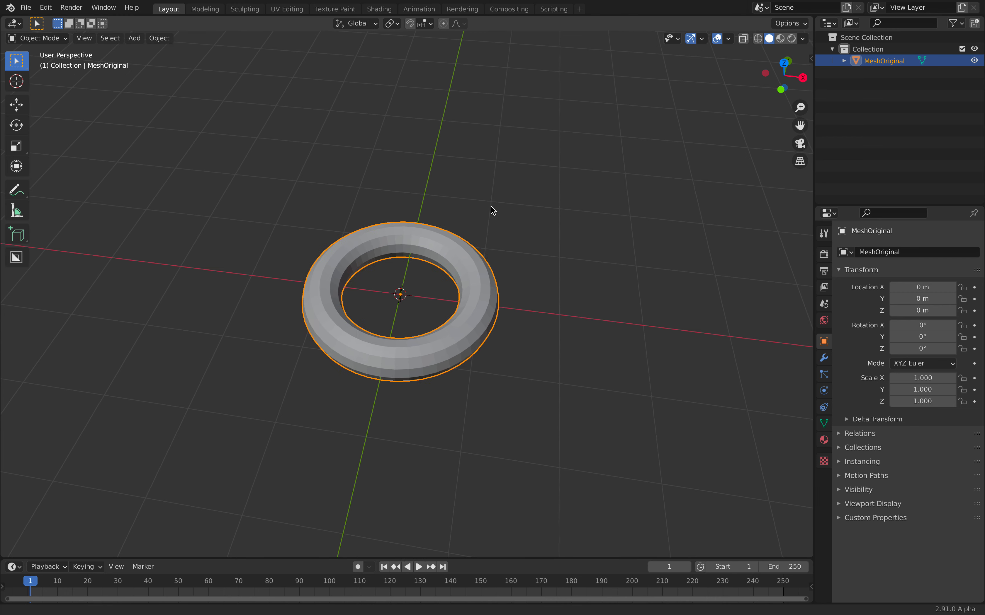
{"action": "key", "text": "shift+a"}
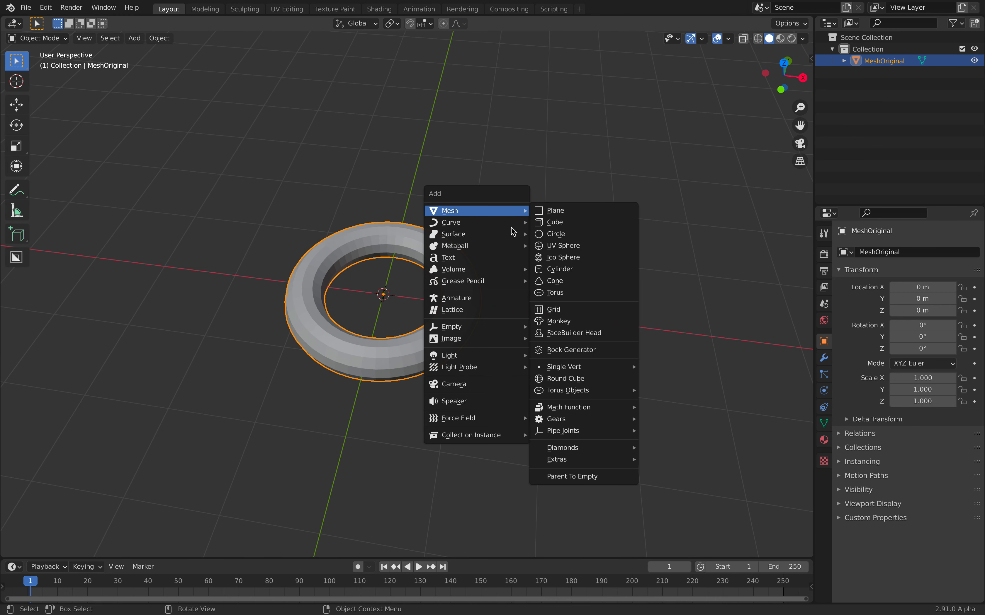
{"action": "mouse_move", "coordinate": [511, 269]}
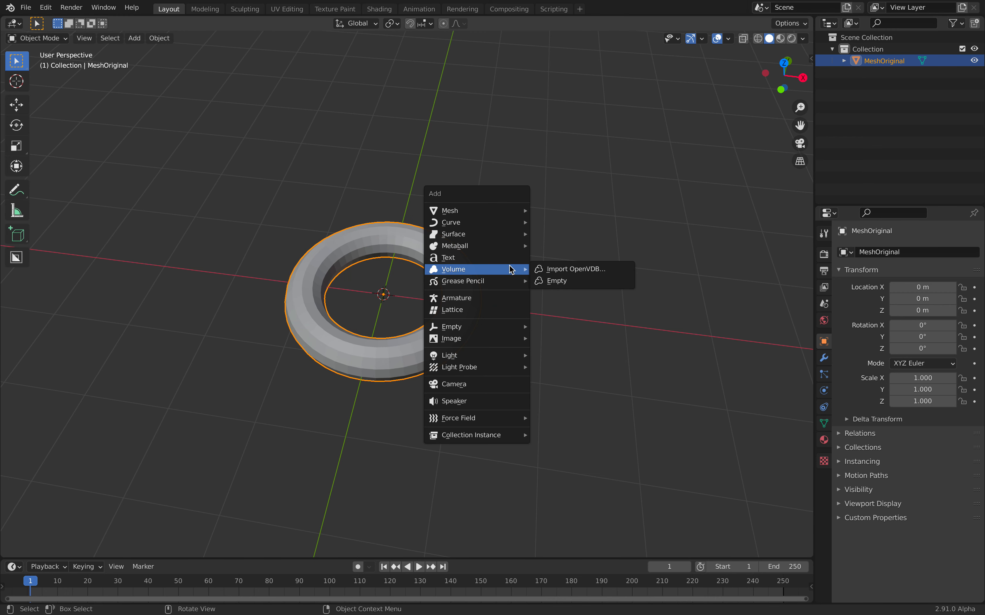
{"action": "left_click", "coordinate": [565, 282]}
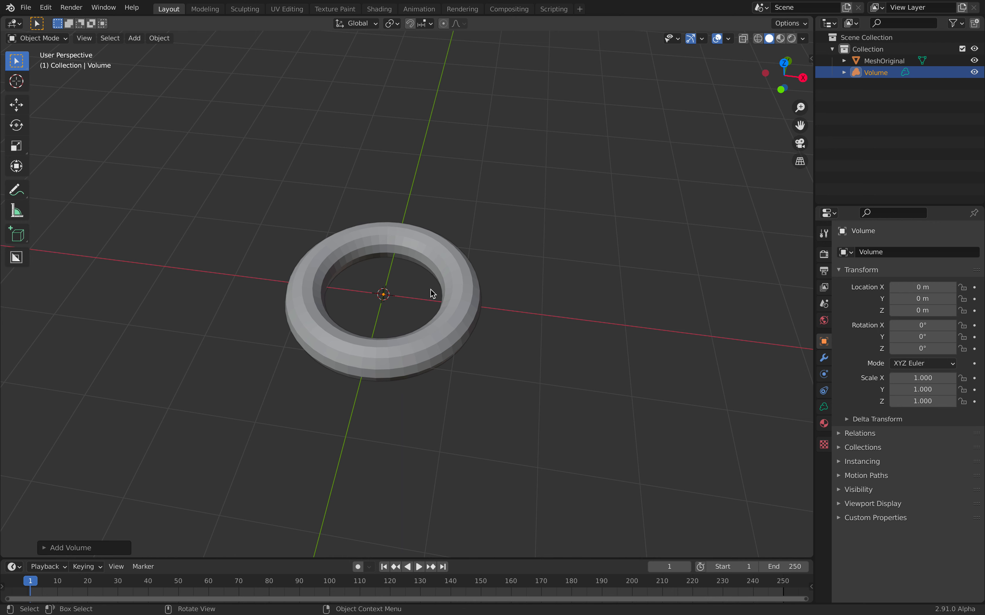
- Add a Mesh to Volume modifier to the Volume object and set its source object to MeshOriginal
{"action": "left_click", "coordinate": [824, 357]}
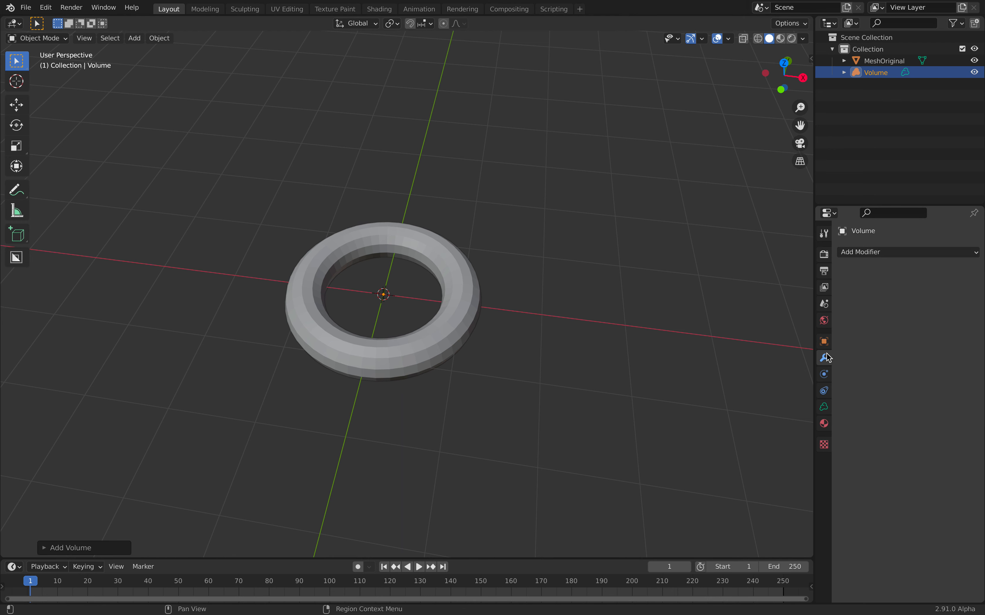
{"action": "left_click", "coordinate": [867, 252]}
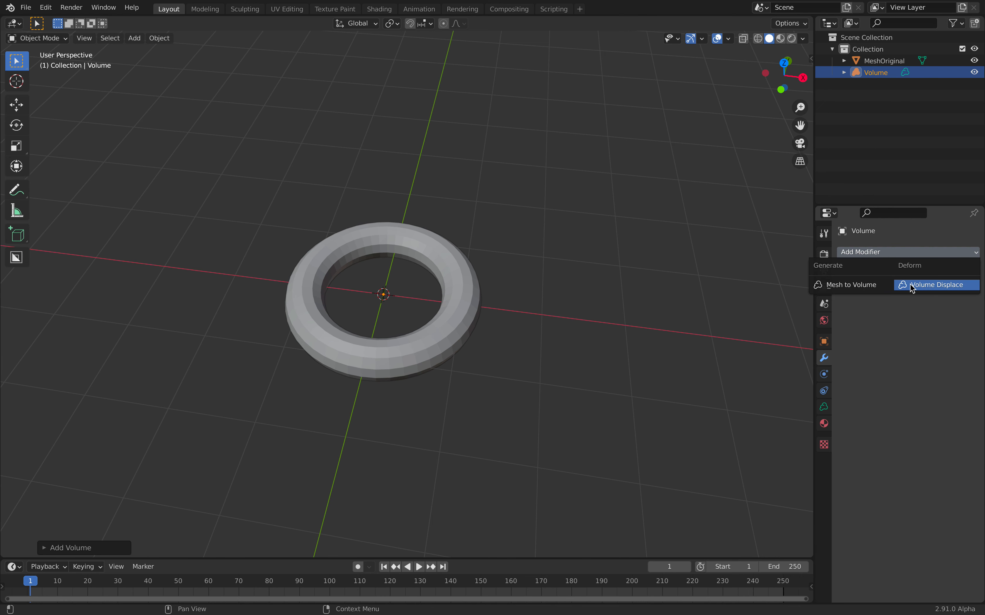
{"action": "left_click", "coordinate": [875, 285]}
{"action": "middle_click_drag", "start_coordinate": [682, 289], "coordinate": [717, 302]}
{"action": "scroll", "coordinate": [684, 297], "scroll_direction": "up", "scroll_amount": 2}
{"action": "left_click", "coordinate": [933, 290]}
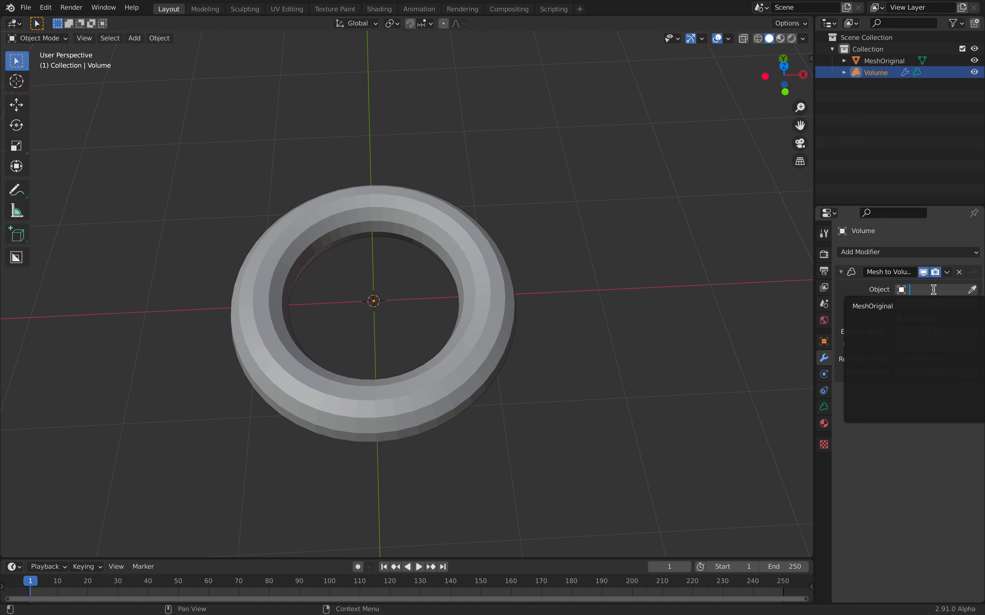
{"action": "left_click", "coordinate": [899, 311]}
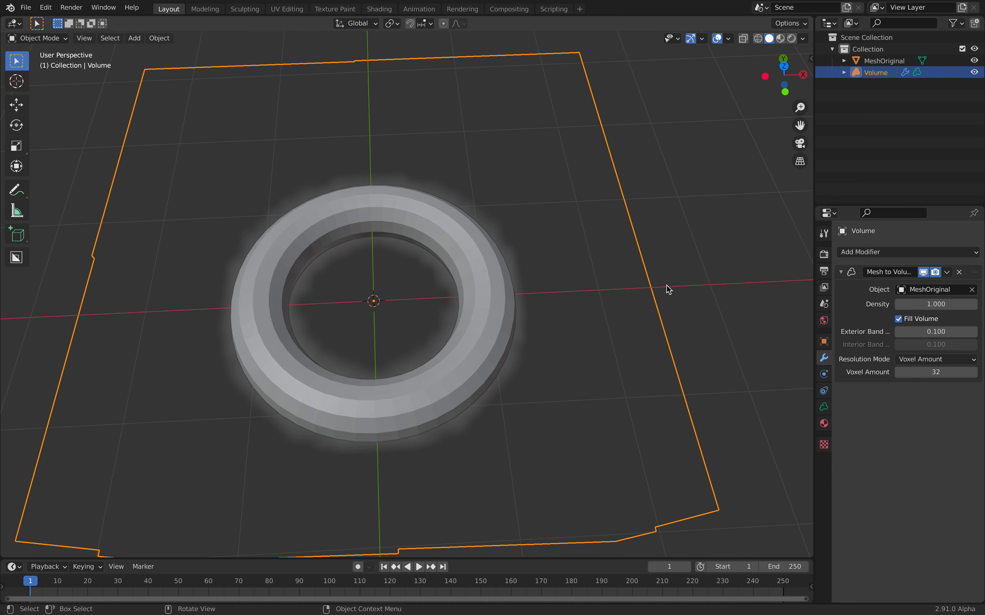
- Set the Mesh to Volume modifier's Voxel Amount to 64
{"action": "middle_click_drag", "start_coordinate": [666, 285], "coordinate": [657, 281]}
{"action": "scroll", "coordinate": [657, 281], "scroll_direction": "down", "scroll_amount": 1}
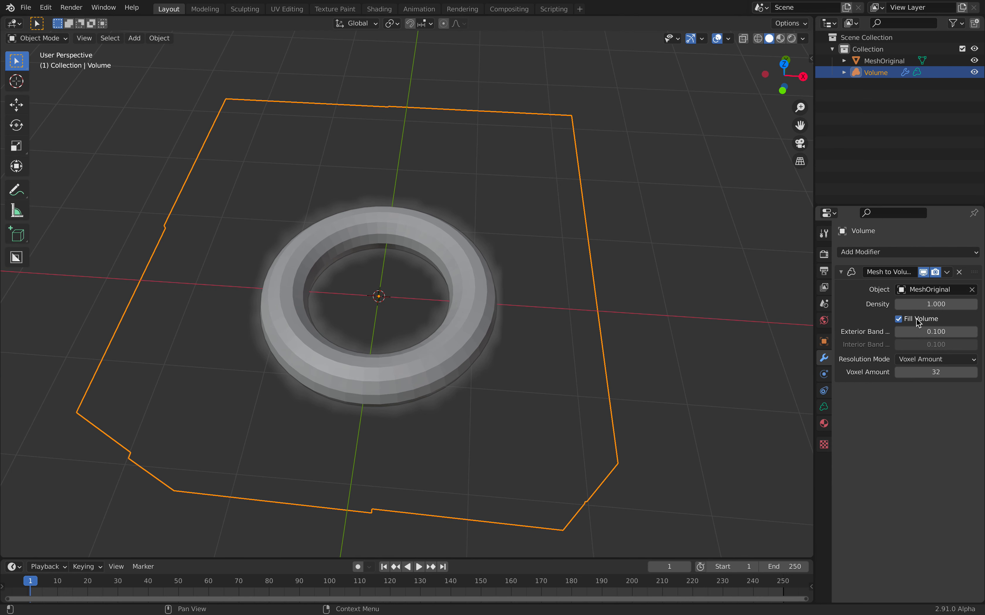
{"action": "left_click", "coordinate": [926, 372]}
{"action": "type", "text": "64"}
{"action": "key", "text": "Return"}
{"action": "middle_click_drag", "start_coordinate": [672, 350], "coordinate": [526, 285]}
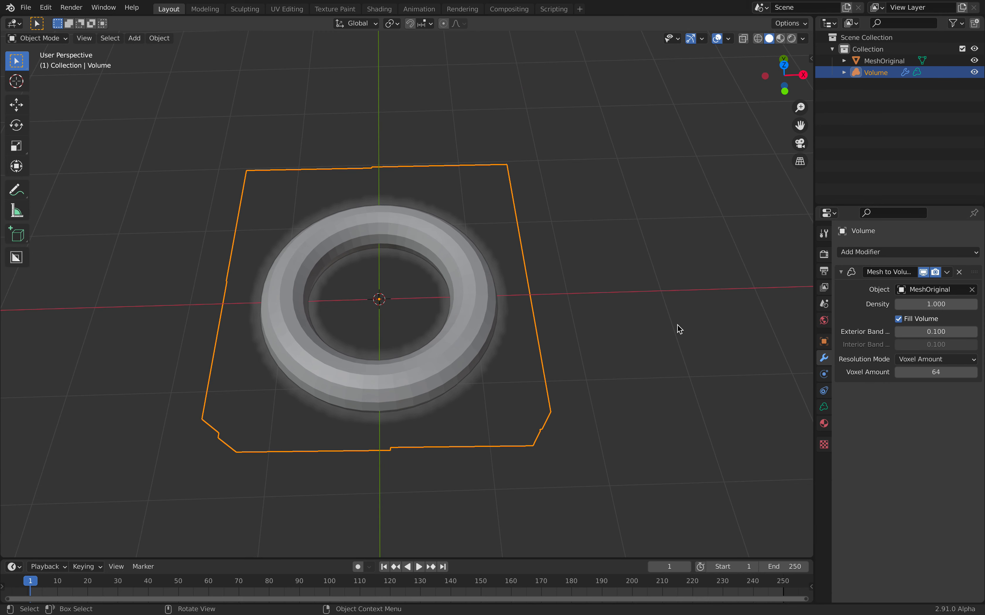
{"action": "middle_click_drag", "start_coordinate": [643, 280], "coordinate": [630, 280]}
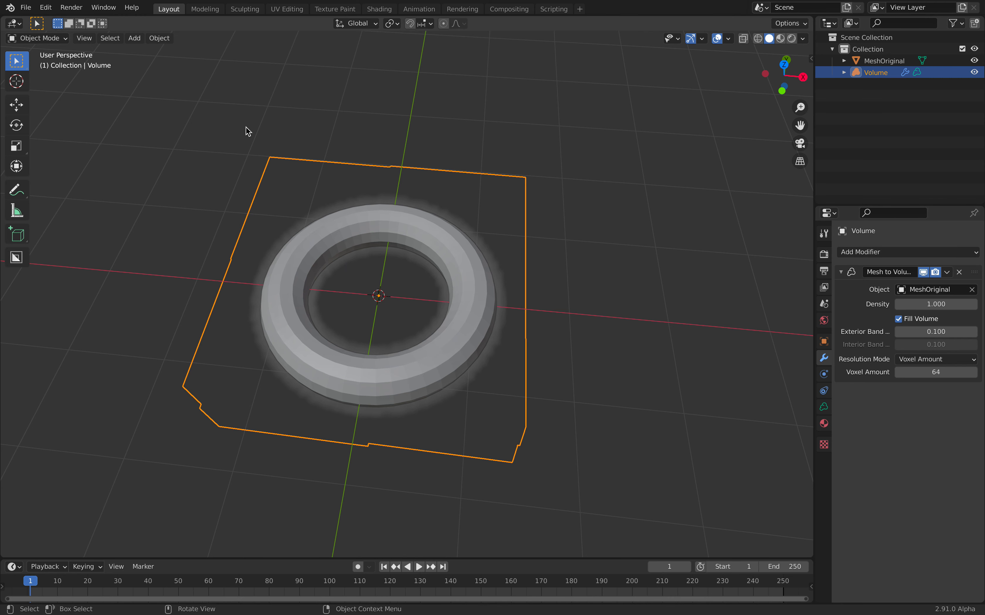
- Save the file to the Desktop as volumetric_creature_001.blend
{"action": "left_click", "coordinate": [24, 8]}
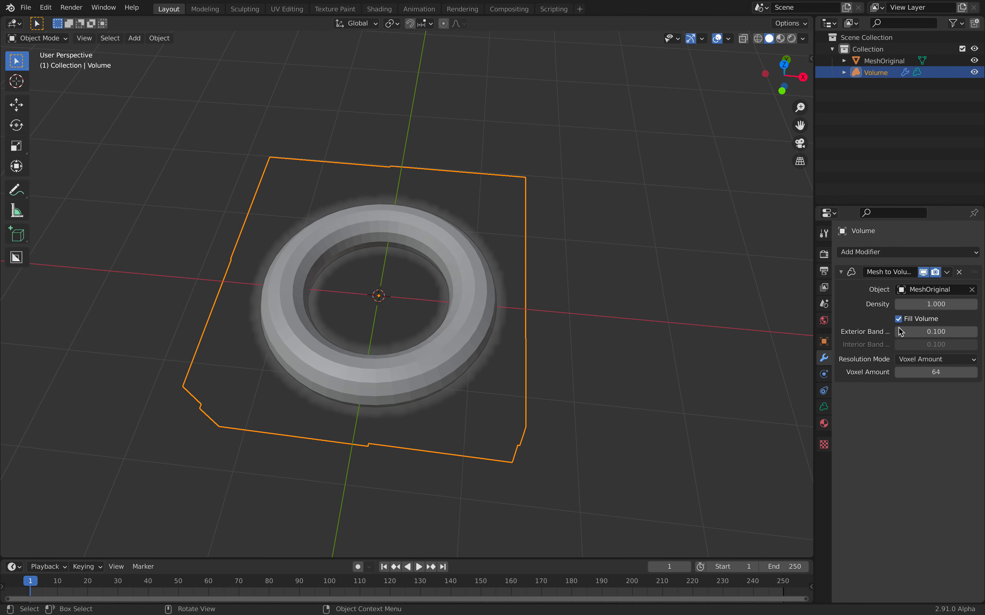
{"action": "key", "text": "super+s"}
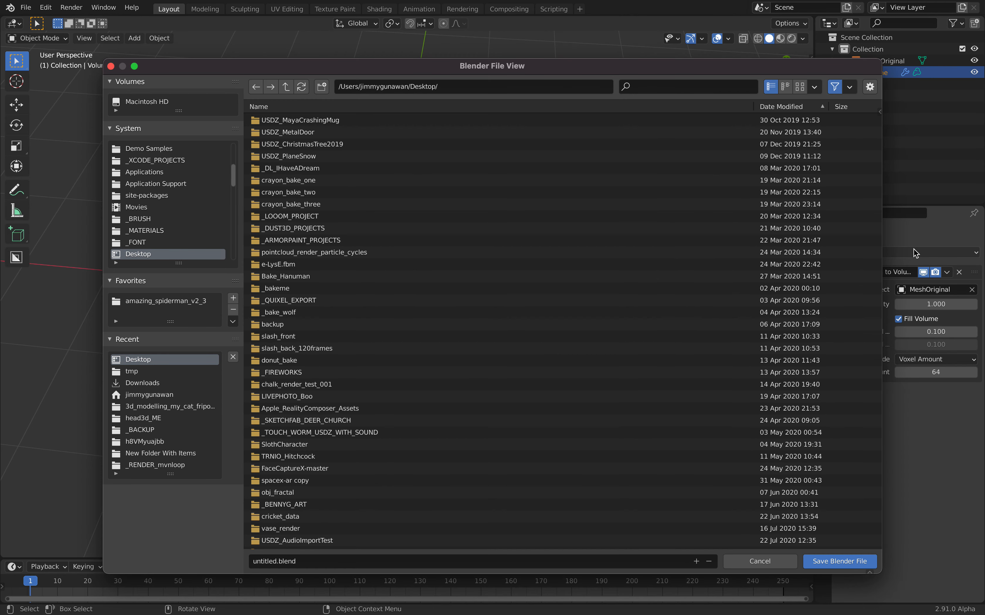
{"action": "left_click", "coordinate": [326, 562]}
{"action": "left_click", "coordinate": [268, 559]}
{"action": "double_click", "coordinate": [273, 557]}
{"action": "type", "text": "volumetric_crea"}
{"action": "type", "text": "ture_001"}
{"action": "key", "text": "Return"}
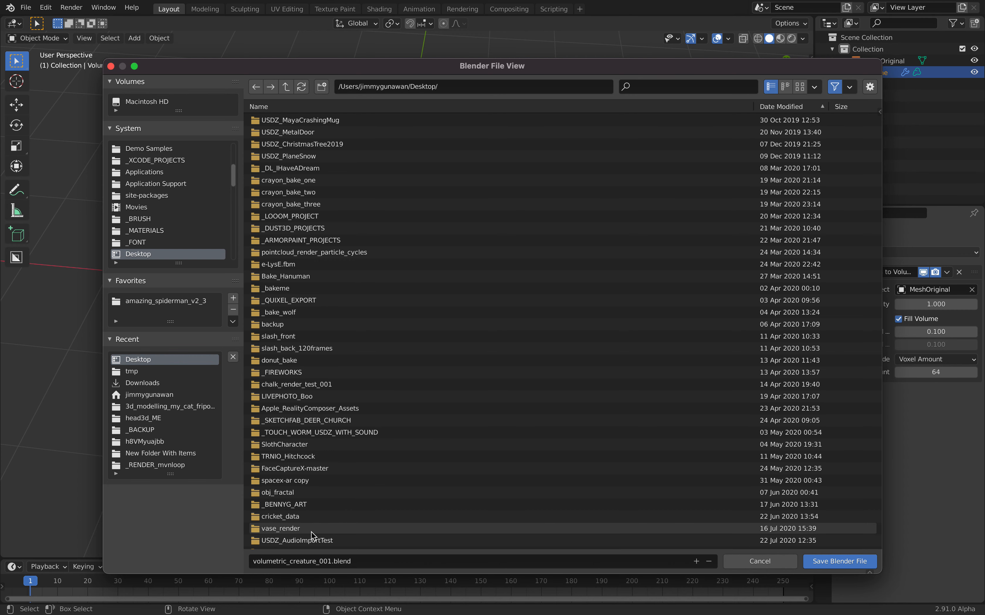
{"action": "left_click", "coordinate": [838, 562]}
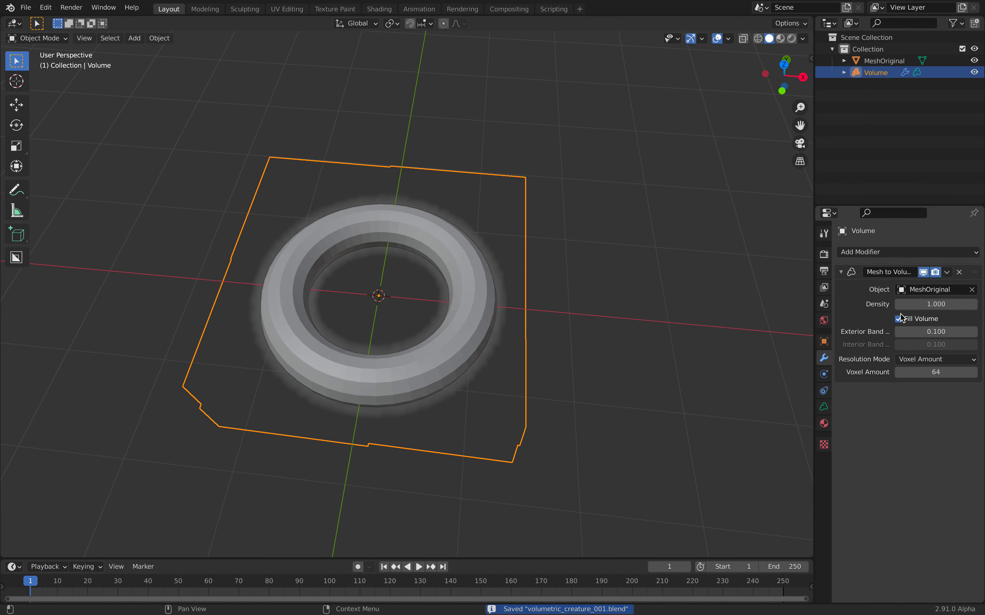
- Add a Volume Displace modifier to the Volume object and create a new texture for it
{"action": "left_click", "coordinate": [894, 257]}
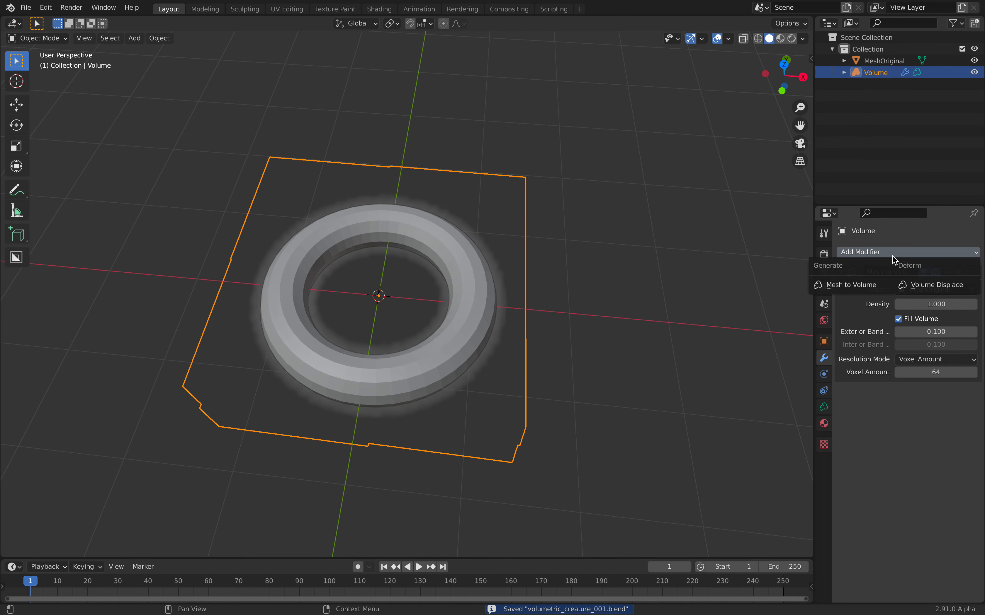
{"action": "left_click", "coordinate": [917, 286]}
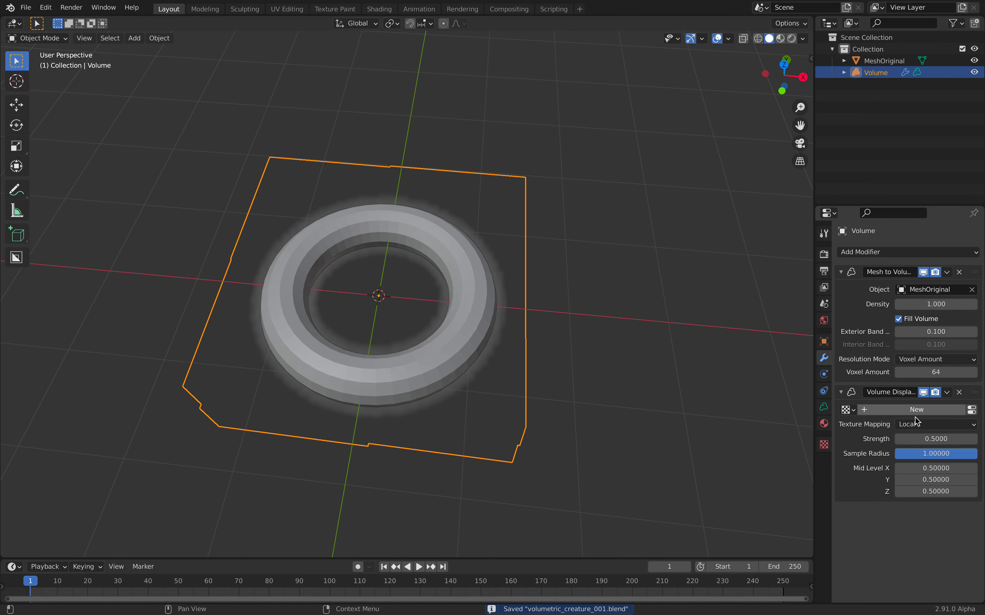
{"action": "left_click_drag", "start_coordinate": [816, 178], "coordinate": [704, 183]}
{"action": "middle_click_drag", "start_coordinate": [576, 207], "coordinate": [523, 233]}
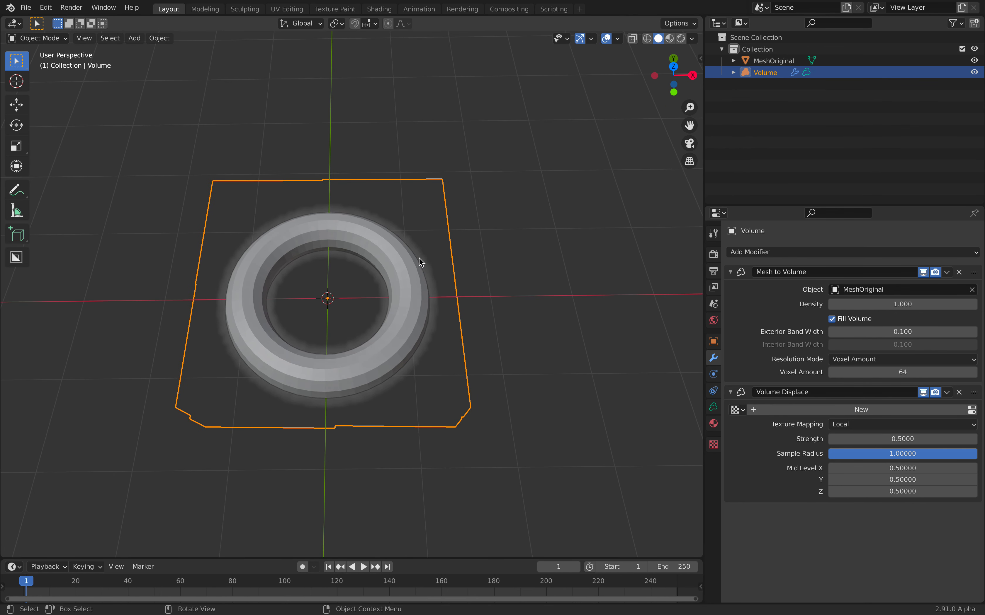
{"action": "left_click", "coordinate": [898, 410]}
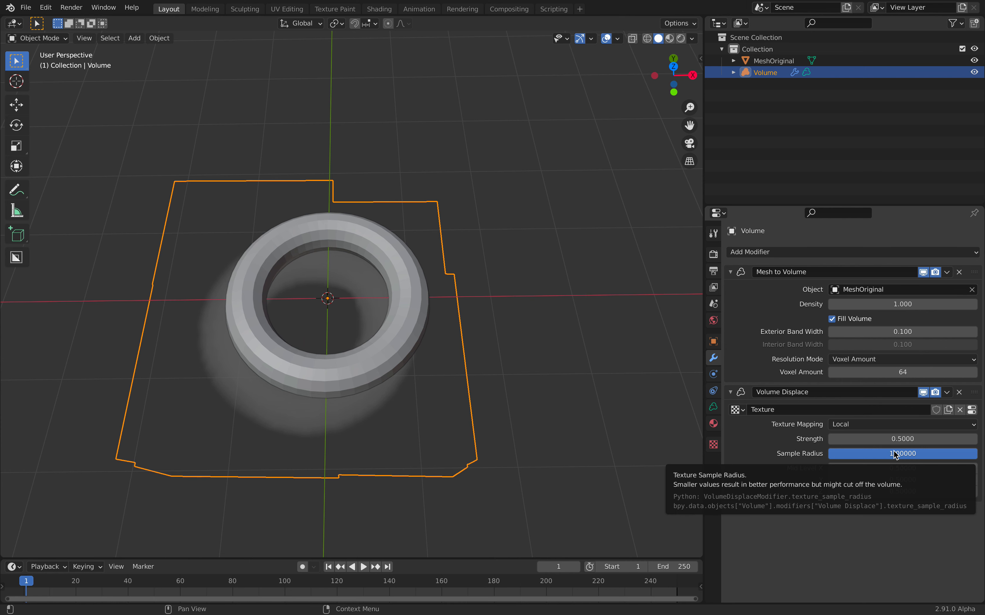
- Set the displacement texture's type to Clouds and its size to 0.74
{"action": "left_click", "coordinate": [971, 411]}
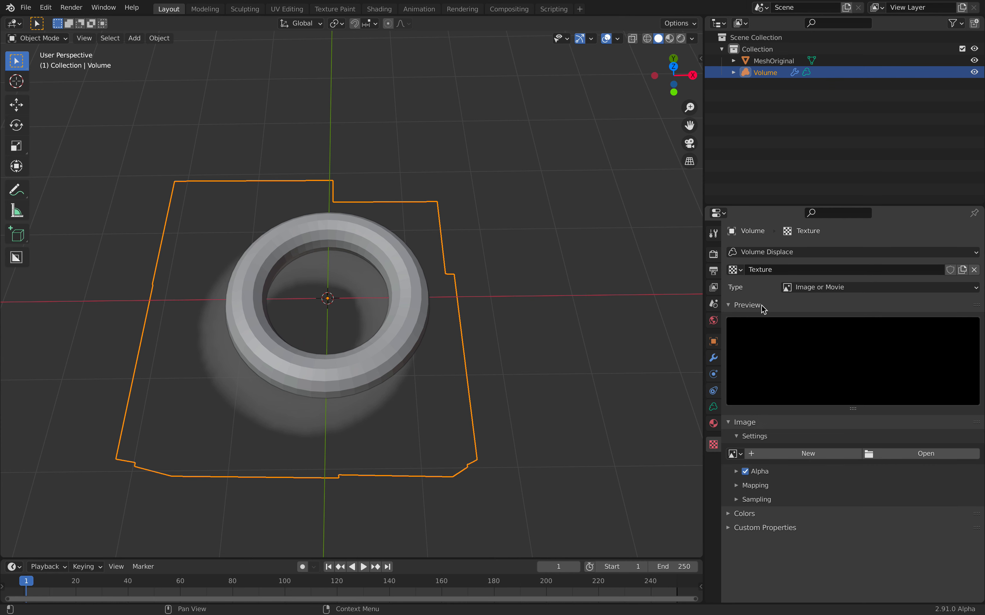
{"action": "left_click", "coordinate": [845, 292]}
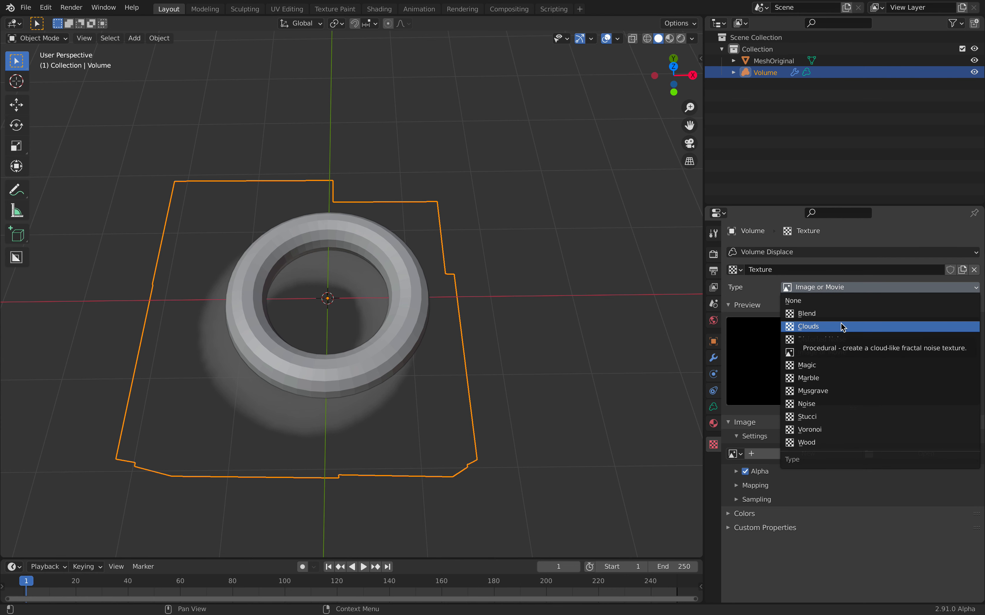
{"action": "left_click", "coordinate": [835, 391]}
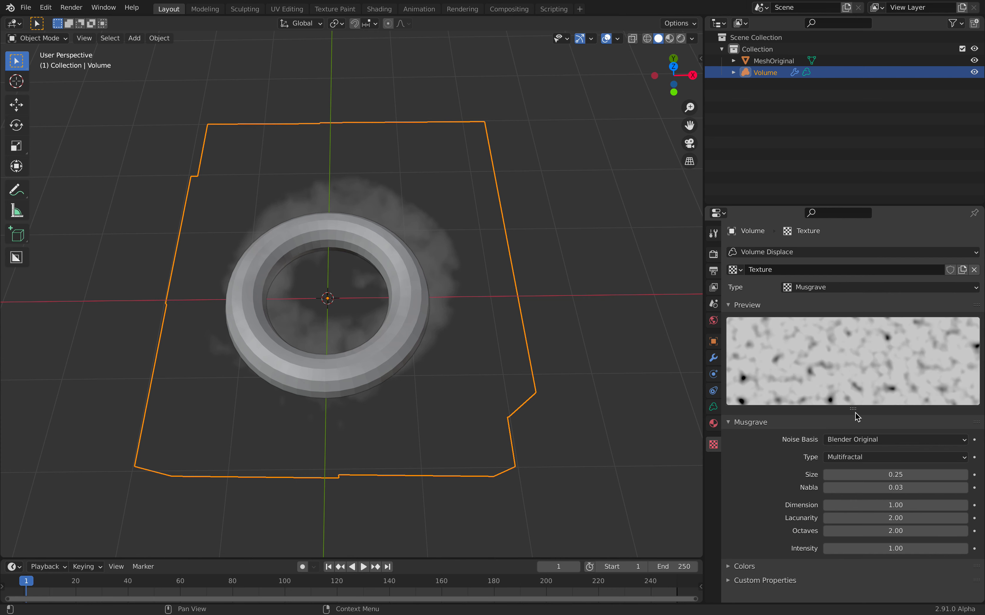
{"action": "left_click", "coordinate": [840, 289]}
{"action": "left_click", "coordinate": [831, 327]}
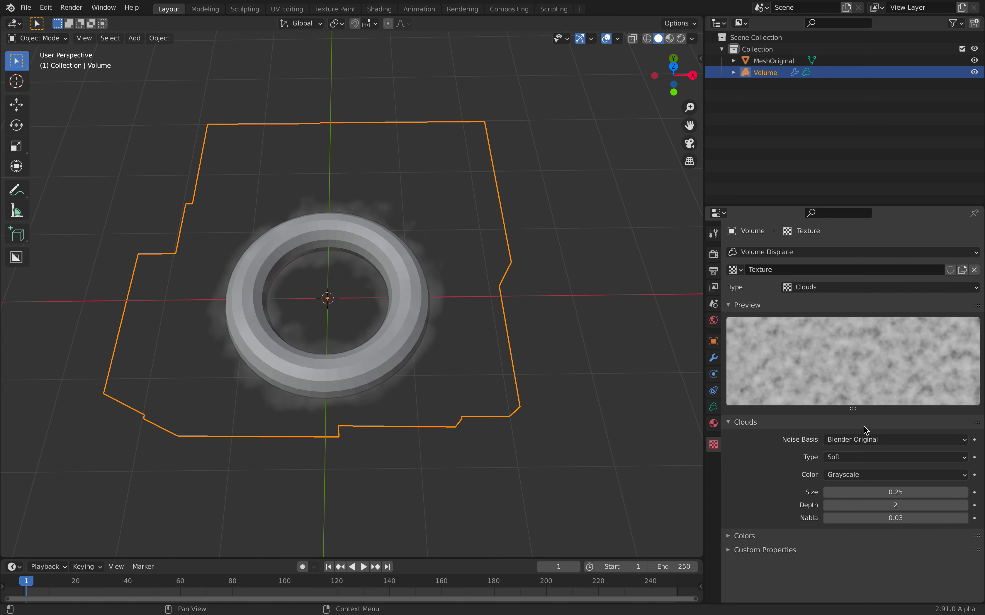
{"action": "left_click_drag", "start_coordinate": [885, 489], "coordinate": [932, 489]}
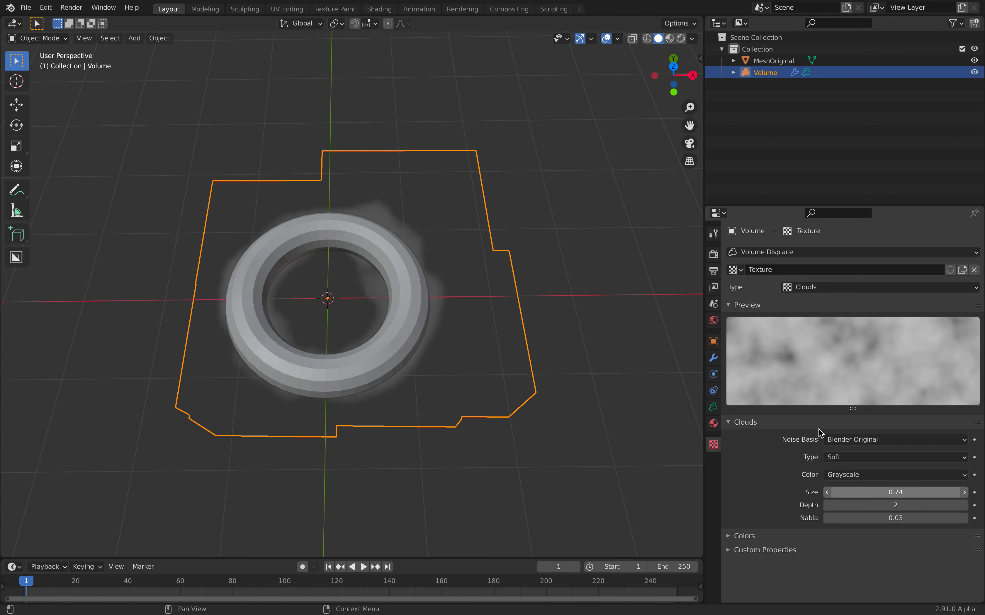
- Set the Volume Displace modifier's strength to 2.0 and save the file
{"action": "left_click", "coordinate": [715, 359]}
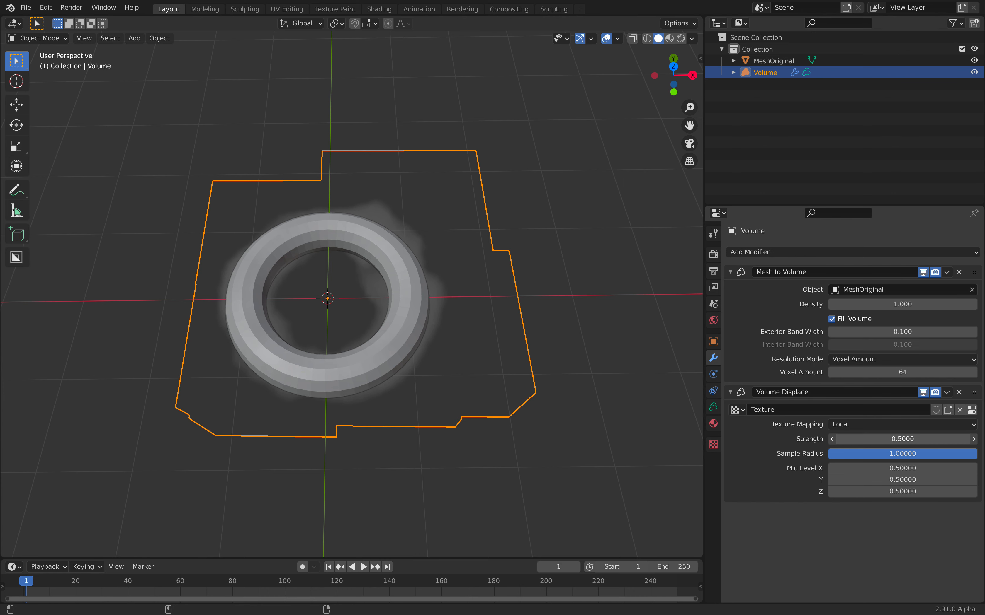
{"action": "left_click_drag", "start_coordinate": [902, 438], "coordinate": [957, 439]}
{"action": "left_click_drag", "start_coordinate": [902, 439], "coordinate": [938, 440]}
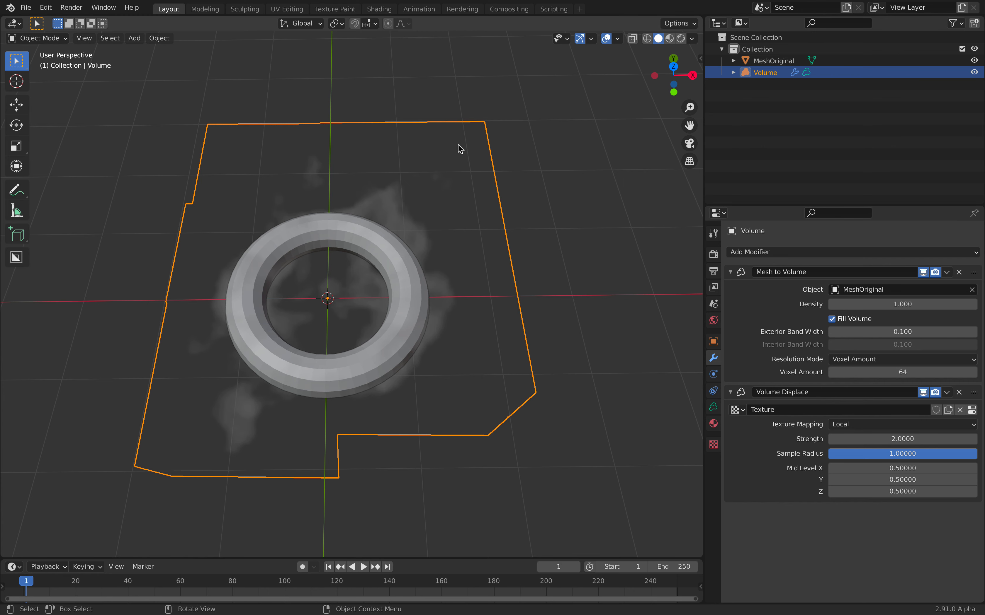
{"action": "middle_click_drag", "start_coordinate": [306, 377], "coordinate": [315, 401]}
{"action": "mouse_move", "coordinate": [464, 291]}
{"action": "middle_mouse_down"}
{"action": "mouse_move", "coordinate": [272, 314]}
{"action": "mouse_move", "coordinate": [464, 296]}
{"action": "middle_mouse_up"}
{"action": "left_click", "coordinate": [593, 283]}
{"action": "key", "text": "ctrl+s"}
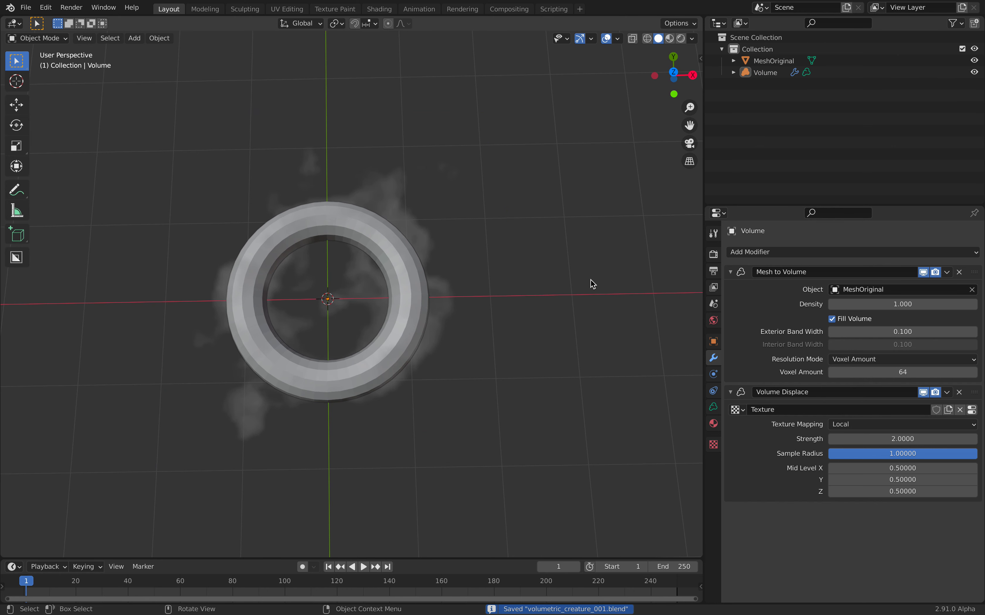
- Add a Plain Axes empty and place it beside the torus at about X 2.57 m, Y 0.04 m
{"action": "key", "text": "shift+a"}
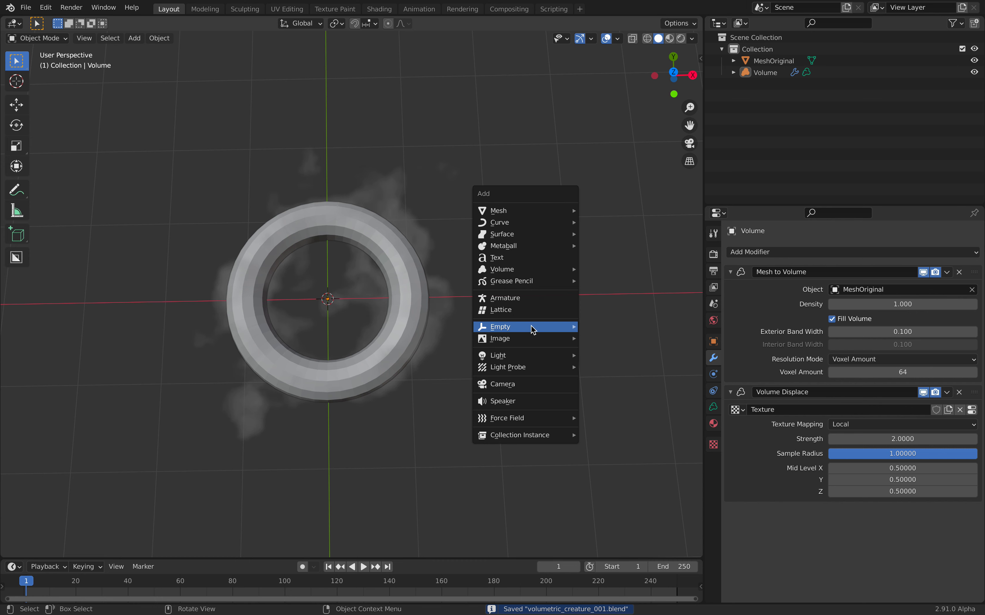
{"action": "mouse_move", "coordinate": [533, 326]}
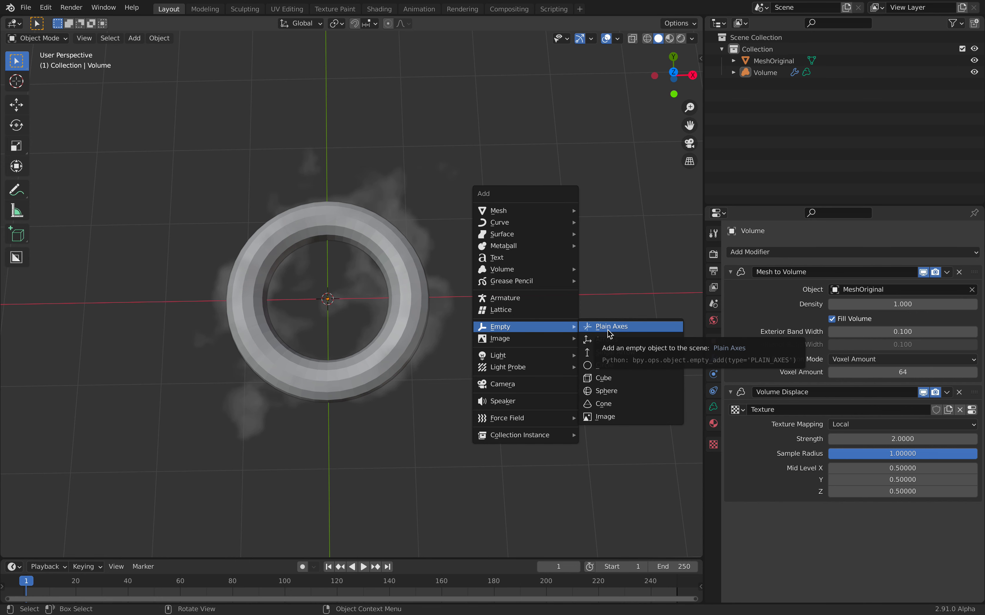
{"action": "left_click", "coordinate": [615, 328]}
{"action": "key", "text": "g"}
{"action": "left_click", "coordinate": [568, 313]}
- Set the Volume Displace modifier's texture mapping to Object, with the empty as the mapping object
{"action": "left_click", "coordinate": [444, 284]}
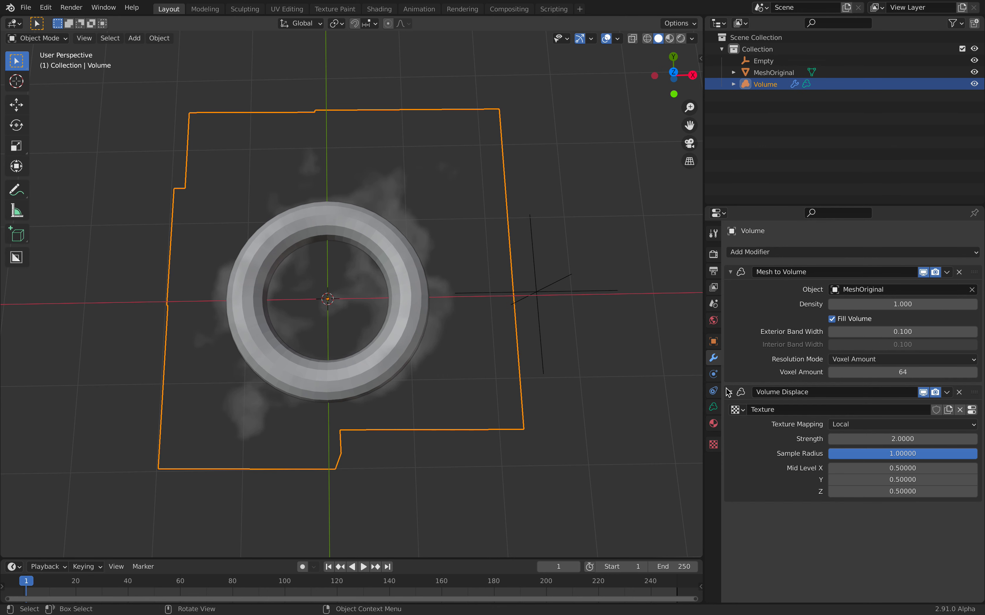
{"action": "left_click", "coordinate": [840, 424]}
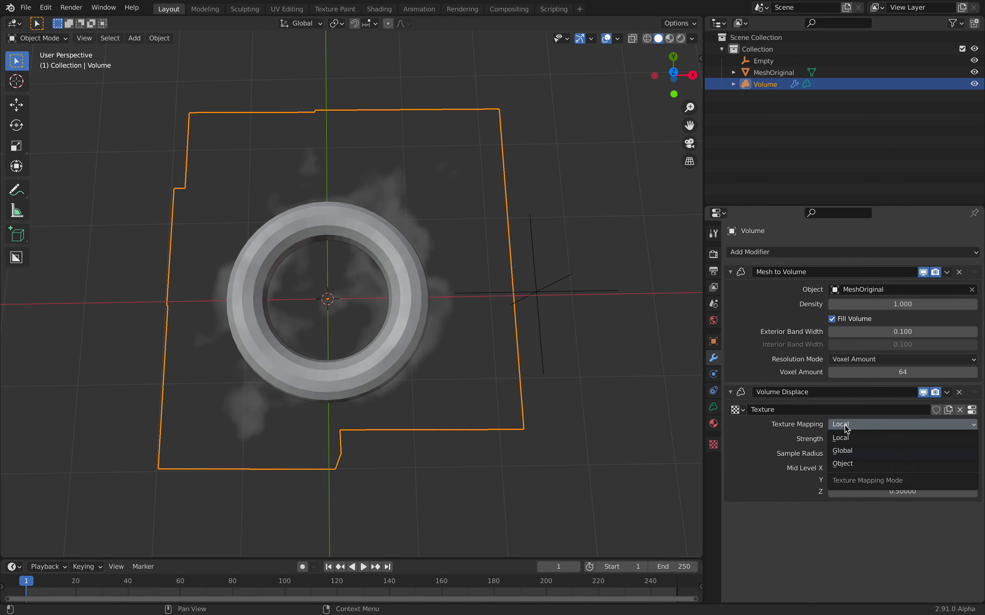
{"action": "left_click", "coordinate": [850, 465]}
{"action": "left_click", "coordinate": [853, 439]}
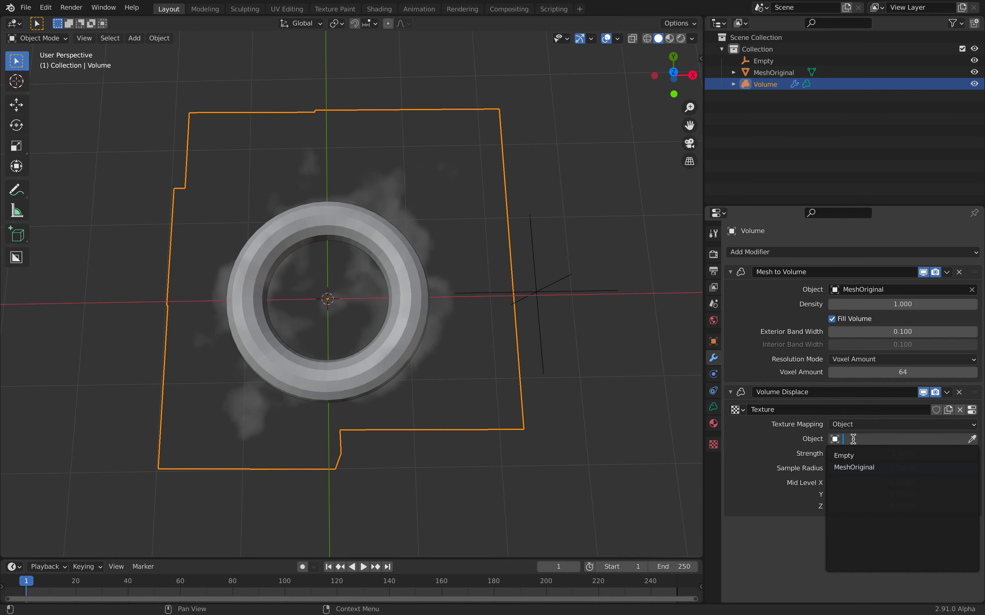
{"action": "left_click", "coordinate": [855, 457]}
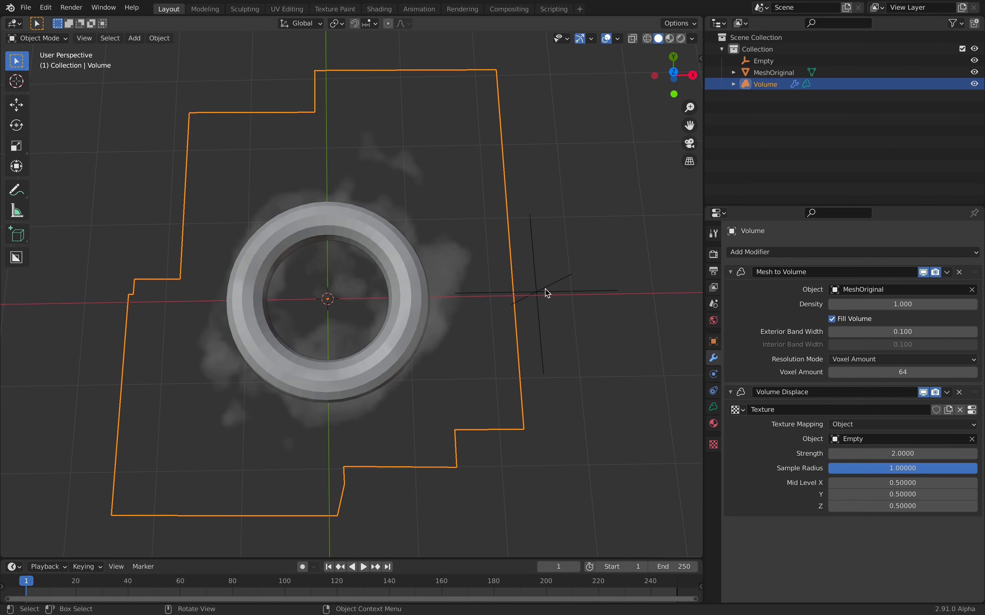
- Rename the empty as VolumeDisplaceCTRL
{"action": "left_click", "coordinate": [545, 289]}
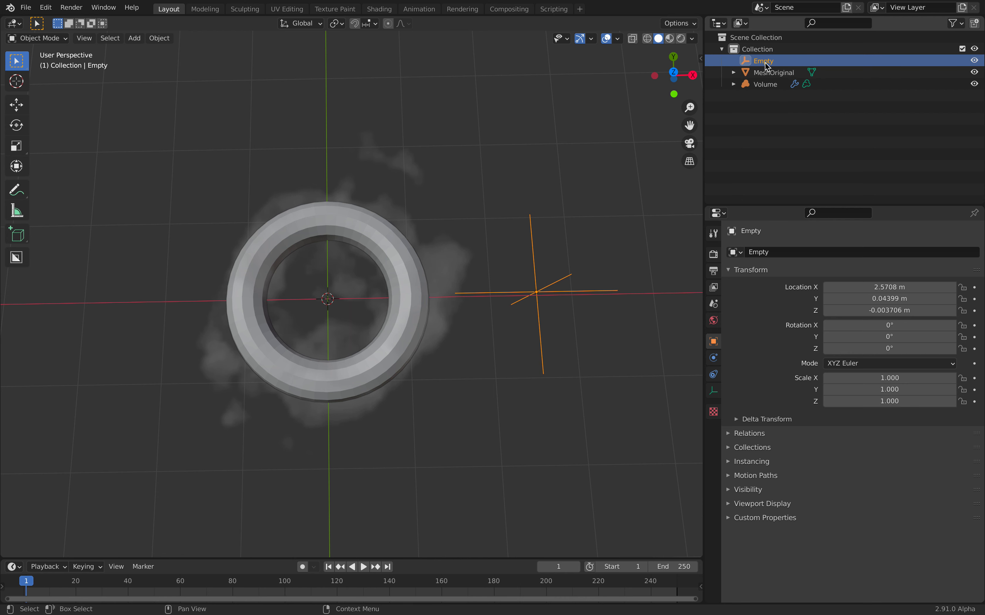
{"action": "double_click", "coordinate": [796, 60]}
{"action": "type", "text": "VolumeDisplace"}
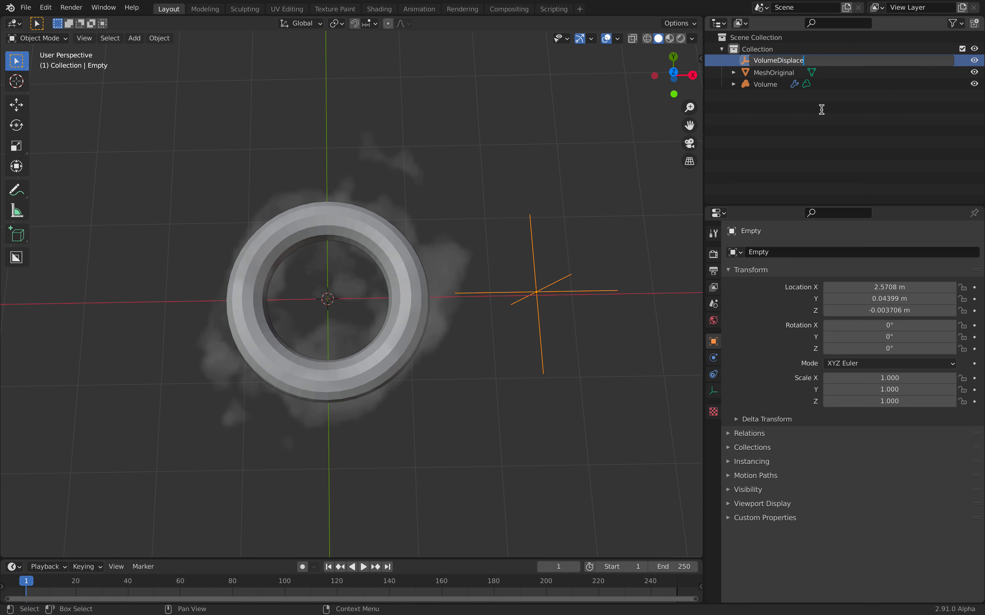
{"action": "type", "text": "Con"}
{"action": "key", "text": "BackSpace"}
{"action": "type", "text": "TRL"}
{"action": "key", "text": "Return"}
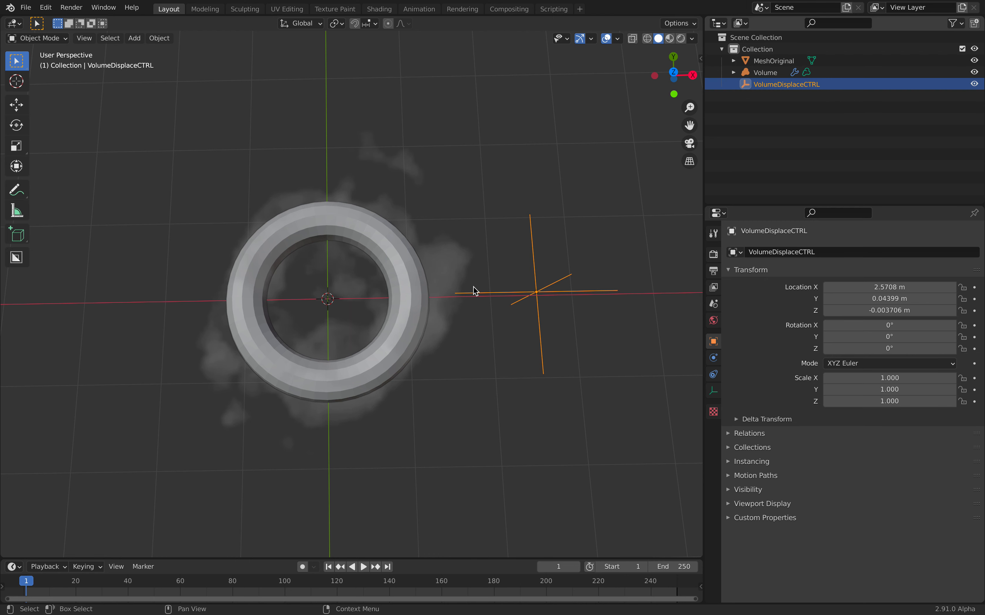
- Trackball-rotate the VolumeDisplaceCTRL empty to about -133° in X, -59° in Y and 81° in Z
{"action": "key", "text": "r"}
{"action": "key", "text": "r"}
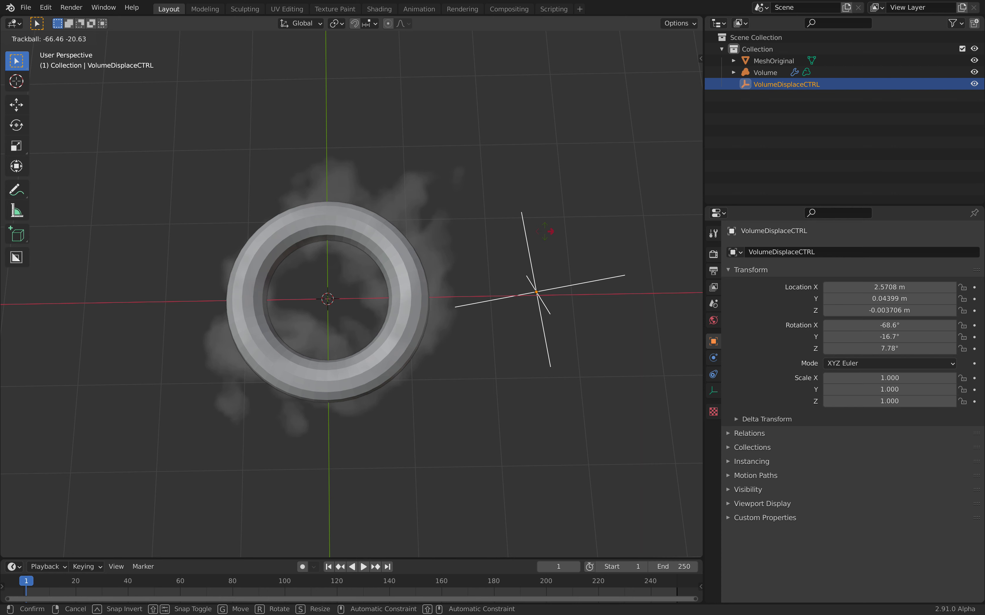
{"action": "left_click", "coordinate": [417, 214]}
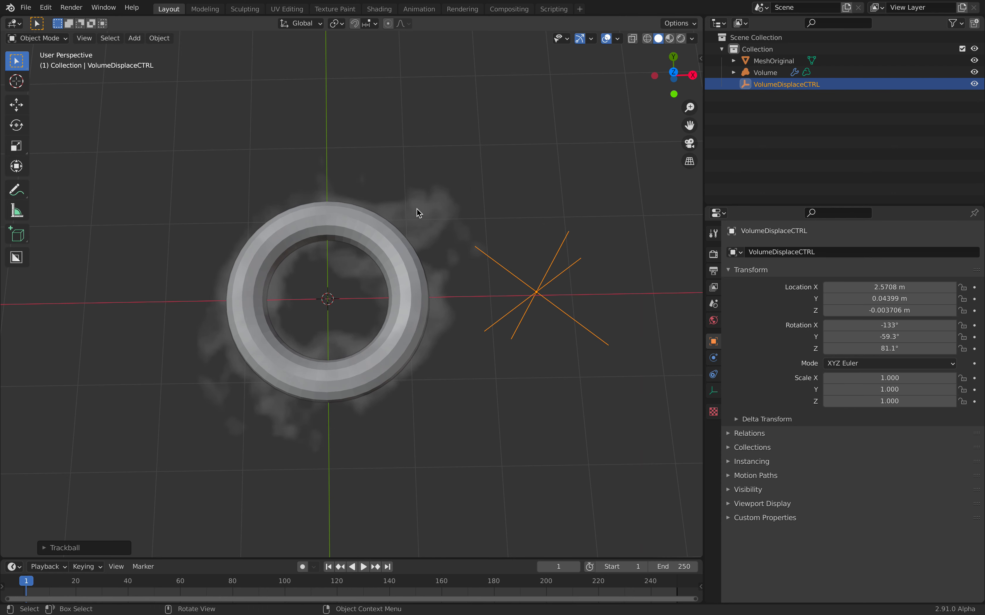
- Hide the MeshOriginal torus in the viewport and save the file
{"action": "left_click", "coordinate": [438, 161]}
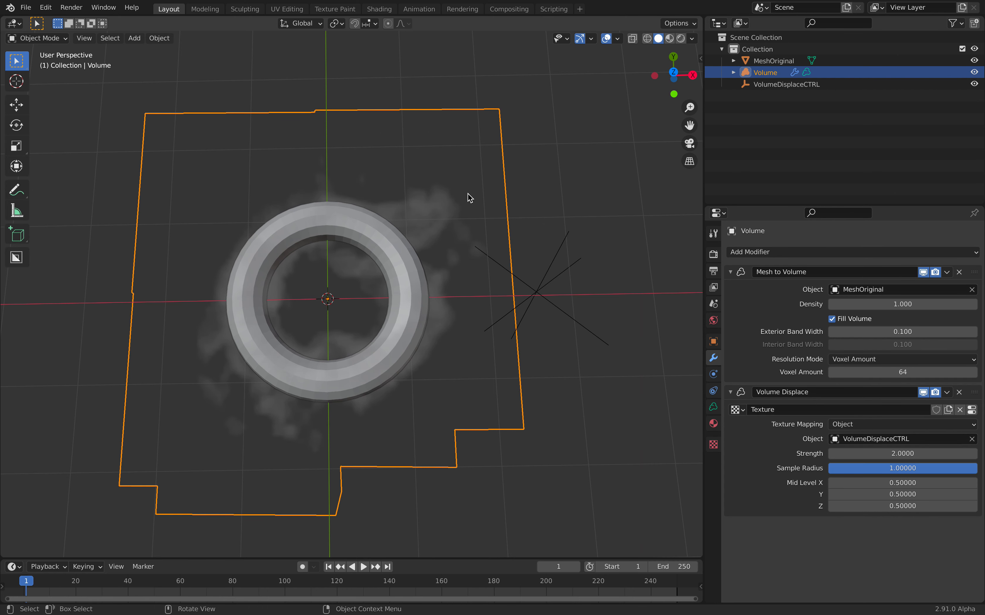
{"action": "left_click", "coordinate": [974, 60]}
{"action": "left_click", "coordinate": [575, 211]}
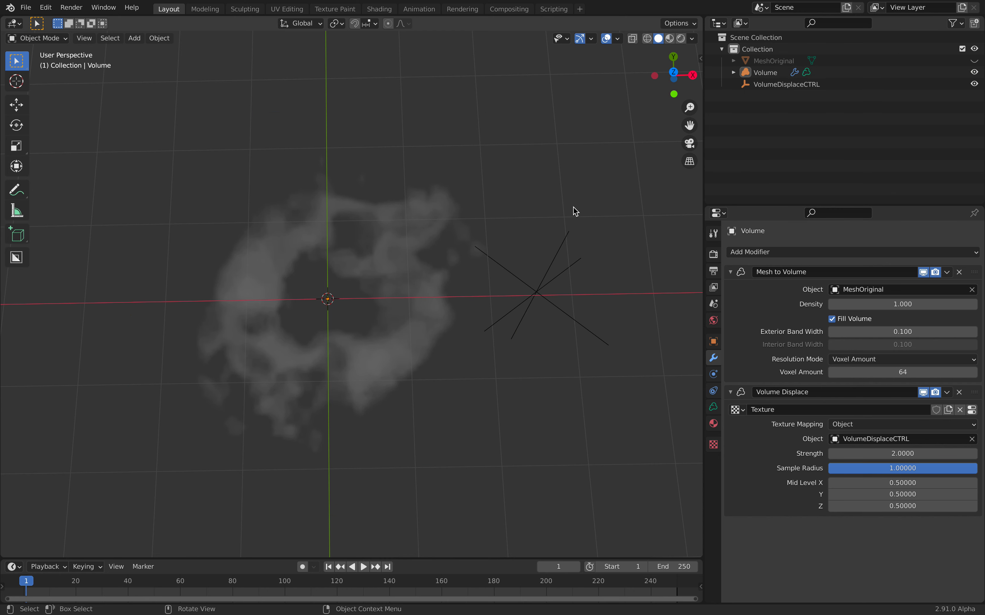
{"action": "key", "text": "ctrl+s"}
- Trackball-rotate the VolumeDisplaceCTRL empty to about -160° in X, -72° in Y and 101° in Z, and save the file
{"action": "left_click", "coordinate": [566, 240]}
{"action": "key", "text": "r"}
{"action": "key", "text": "r"}
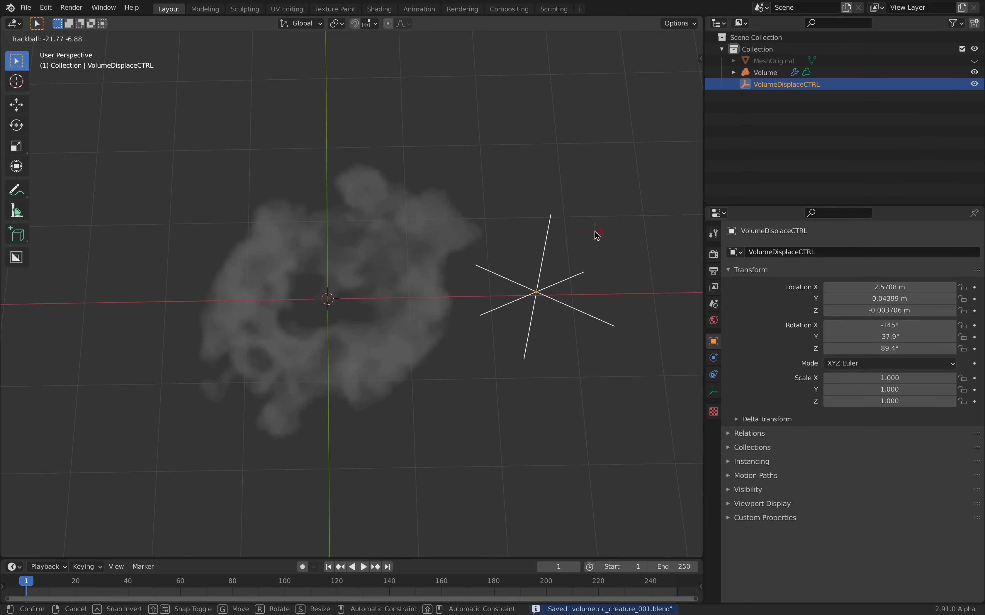
{"action": "left_click", "coordinate": [595, 236]}
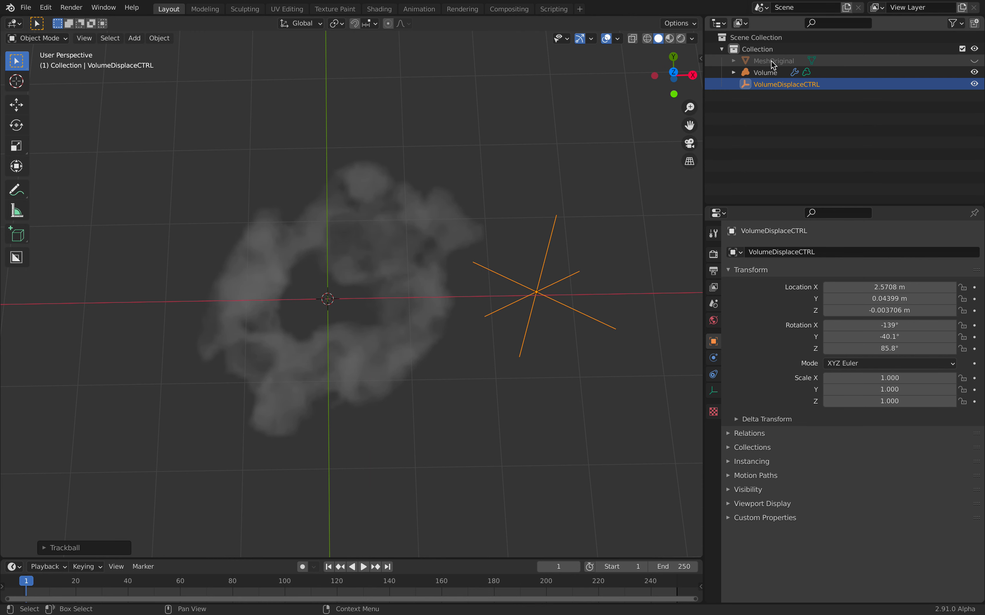
{"action": "key", "text": "r"}
{"action": "key", "text": "r"}
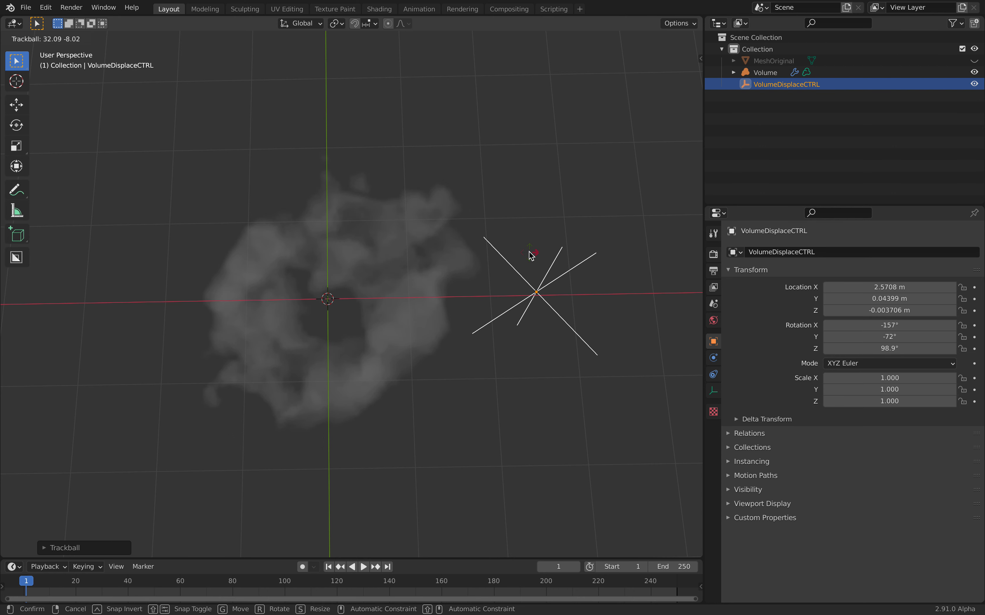
{"action": "left_click", "coordinate": [531, 256]}
{"action": "middle_click_drag", "start_coordinate": [506, 159], "coordinate": [506, 154]}
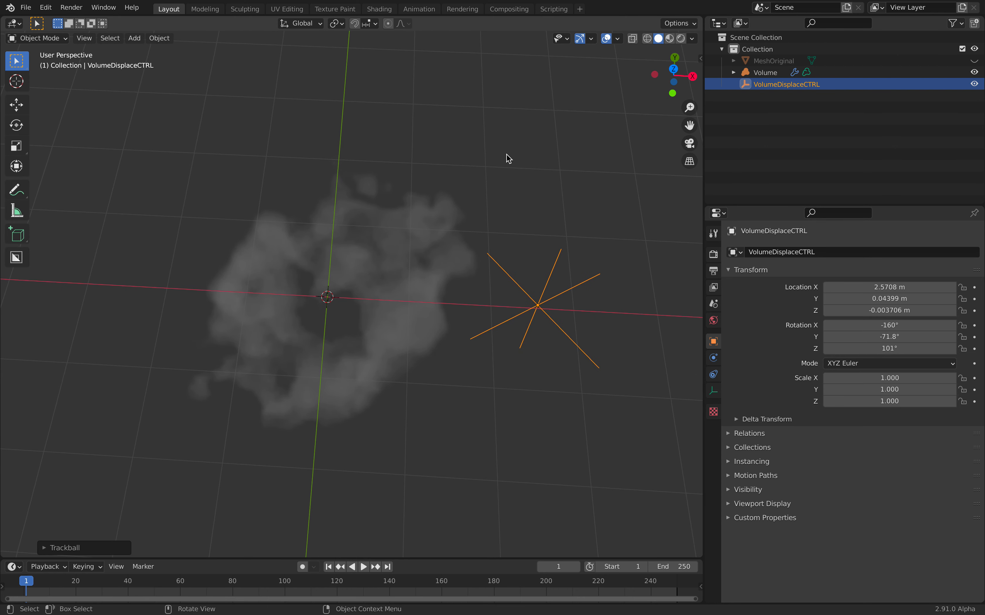
{"action": "key", "text": "ctrl+s"}
- Move the VolumeDisplaceCTRL empty to about X 3.2 m, Y 0.49 m, Z 0.14 m and deselect it
{"action": "key", "text": "g"}
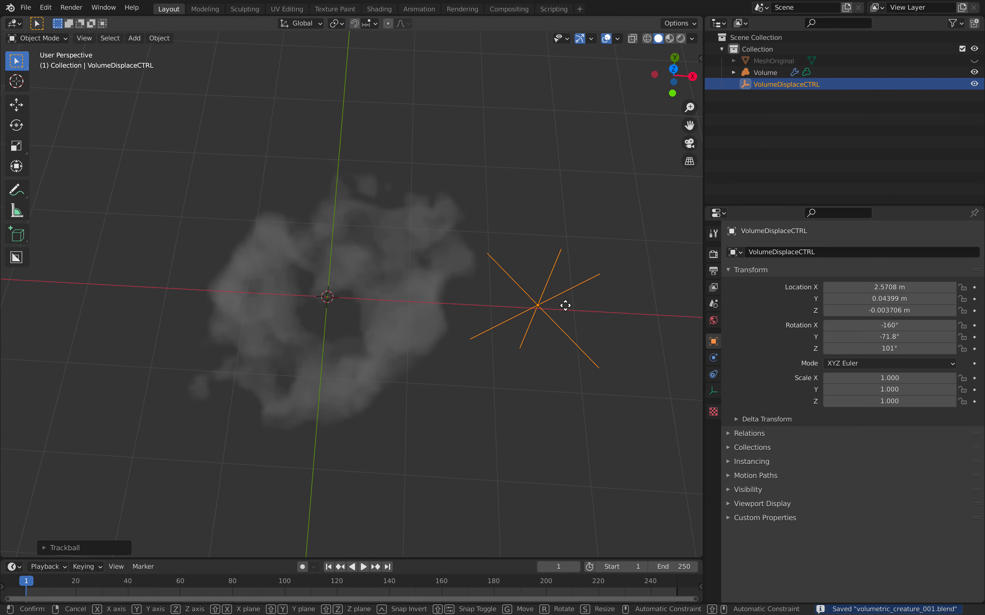
{"action": "left_click", "coordinate": [607, 276]}
{"action": "left_click", "coordinate": [561, 171]}
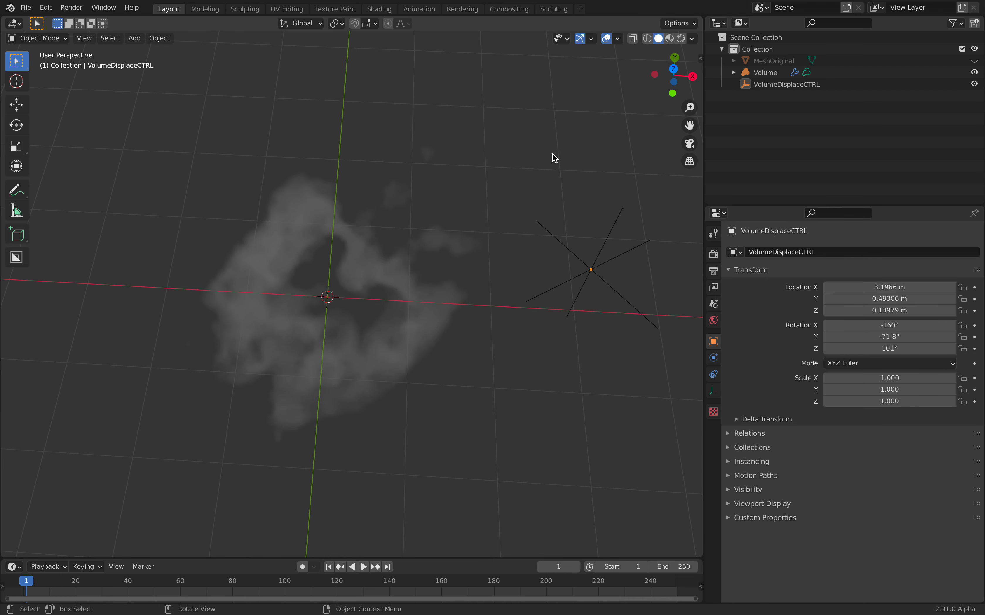
- Add a cube mesh to the scene and rename it MeshFinal
{"action": "key", "text": "shift+a"}
{"action": "mouse_move", "coordinate": [554, 158]}
{"action": "mouse_move", "coordinate": [558, 38]}
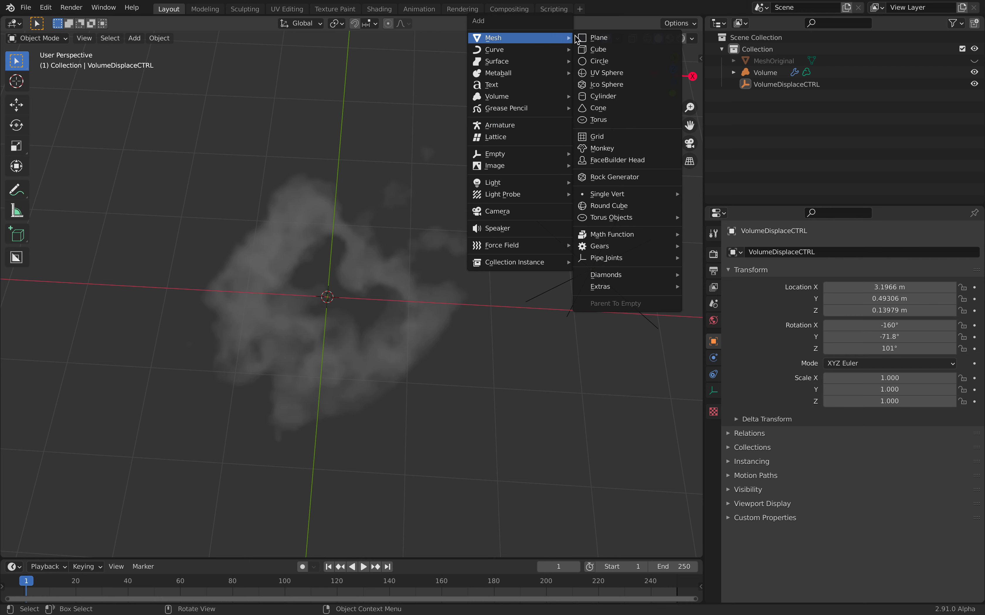
{"action": "left_click", "coordinate": [601, 50]}
{"action": "double_click", "coordinate": [802, 64]}
{"action": "type", "text": "MeshFinal"}
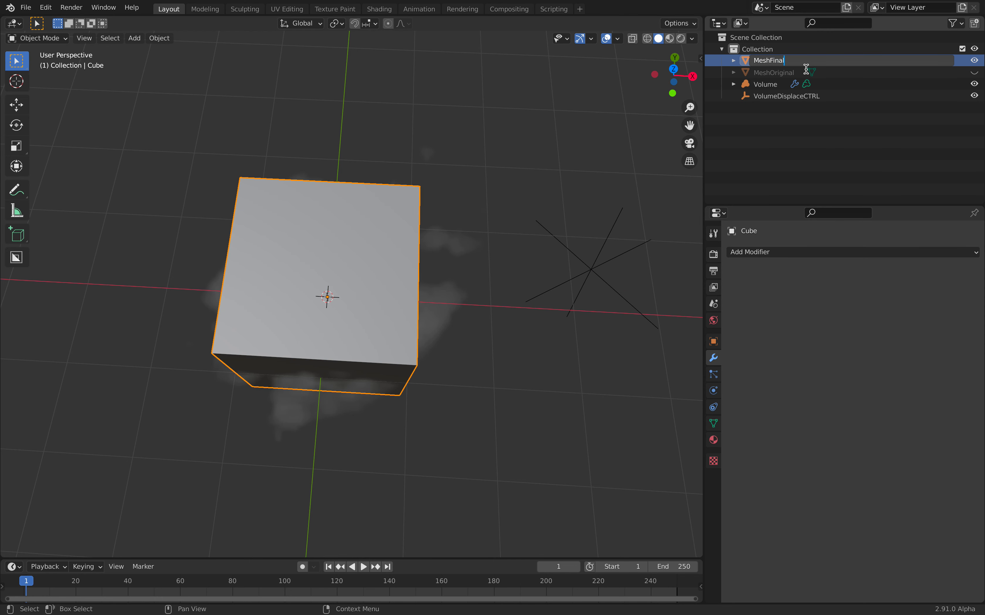
{"action": "key", "text": "Return"}
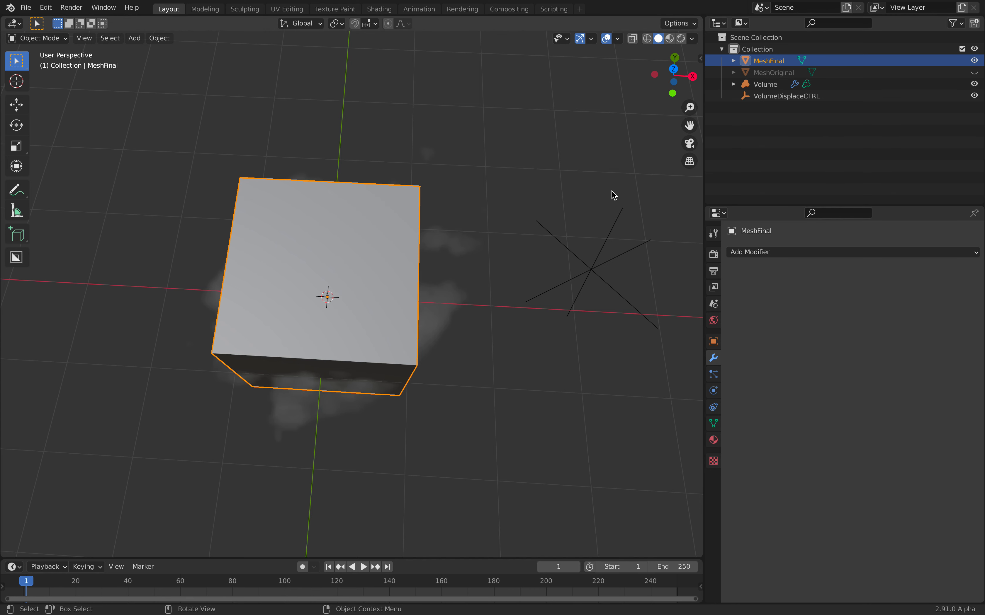
- Add a Volume to Mesh modifier to MeshFinal with smooth shading enabled and Volume as its source object
{"action": "left_click", "coordinate": [763, 252]}
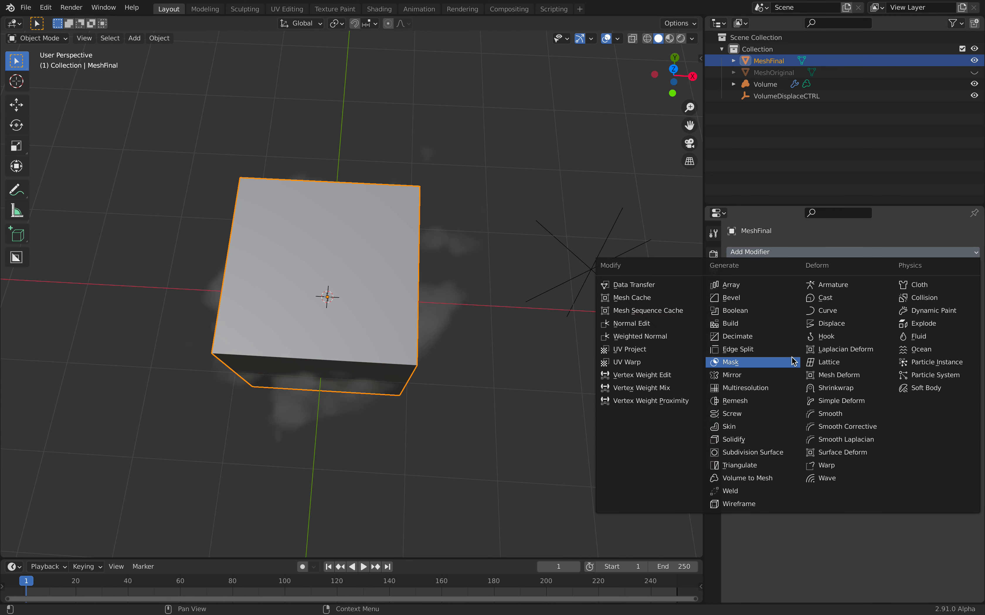
{"action": "left_click", "coordinate": [747, 478]}
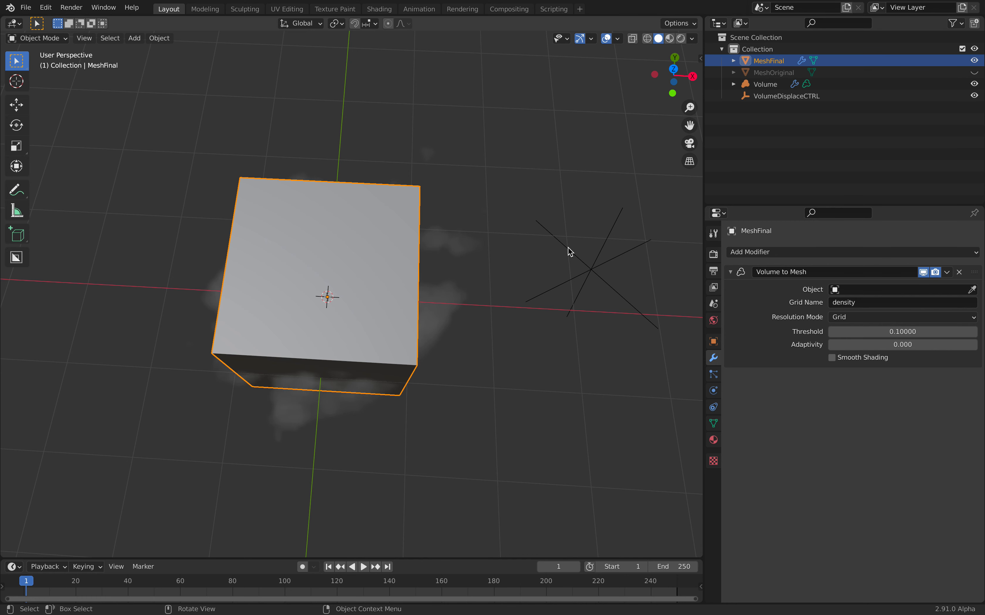
{"action": "middle_click_drag", "start_coordinate": [567, 236], "coordinate": [568, 235]}
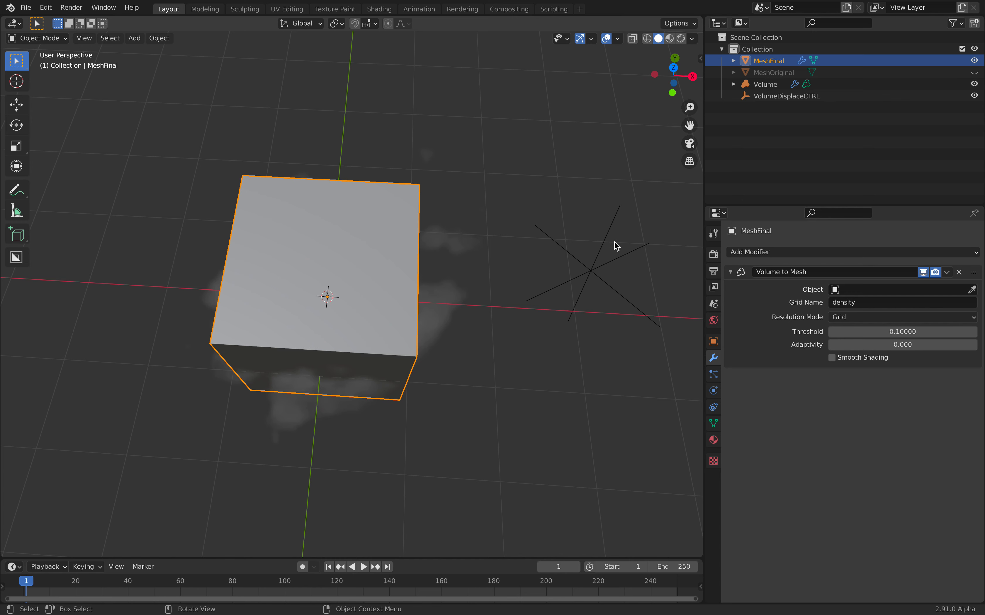
{"action": "left_click", "coordinate": [842, 359]}
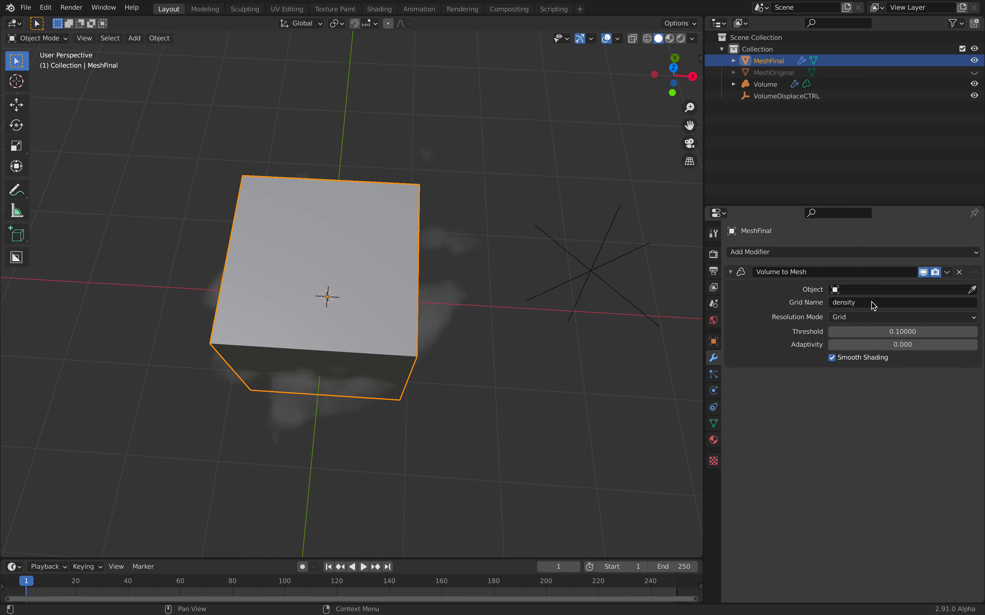
{"action": "left_click", "coordinate": [834, 290]}
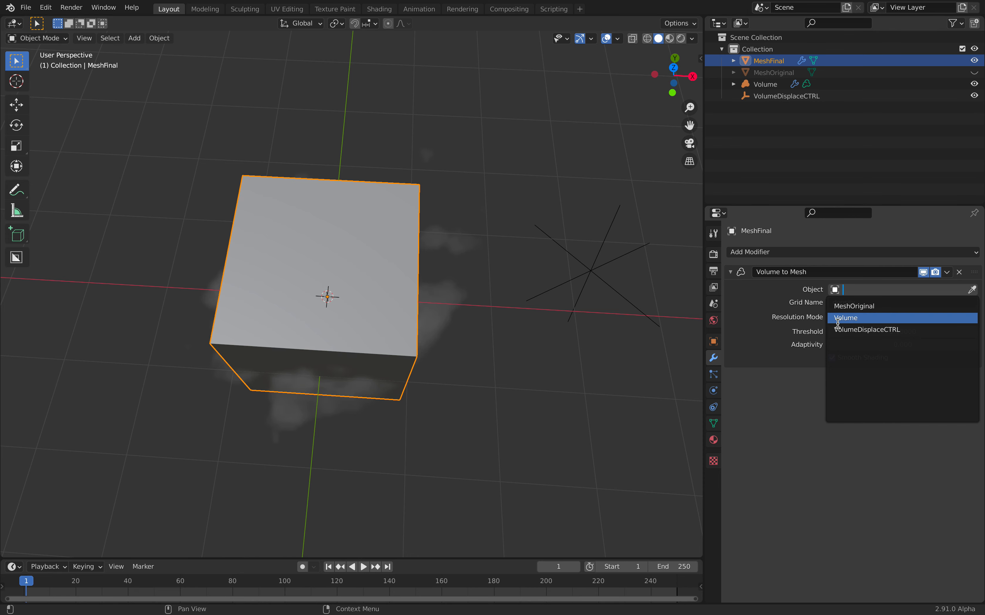
{"action": "left_click", "coordinate": [853, 322]}
{"action": "middle_click_drag", "start_coordinate": [659, 294], "coordinate": [467, 286]}
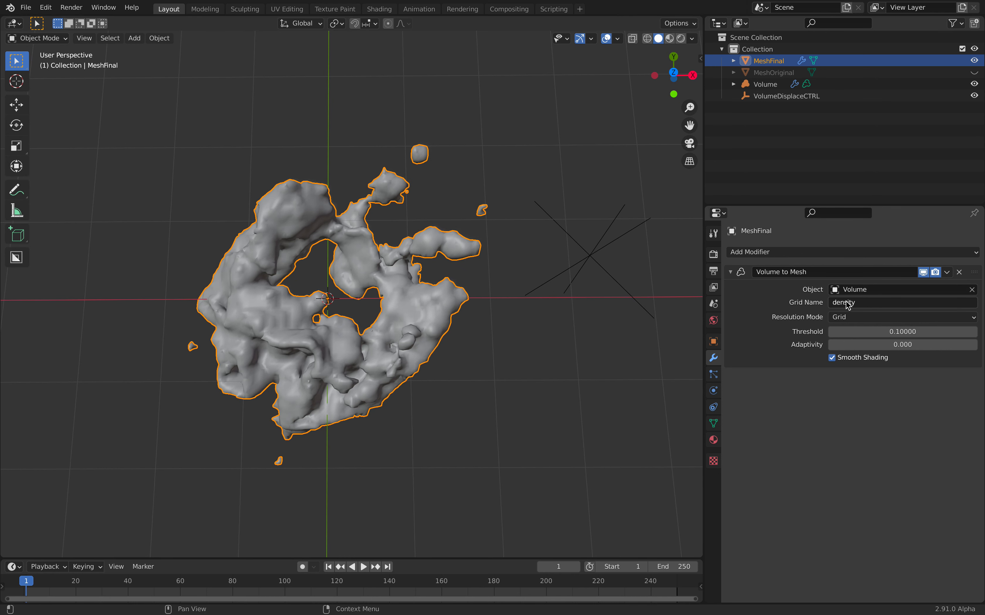
{"action": "middle_click_drag", "start_coordinate": [429, 266], "coordinate": [429, 263]}
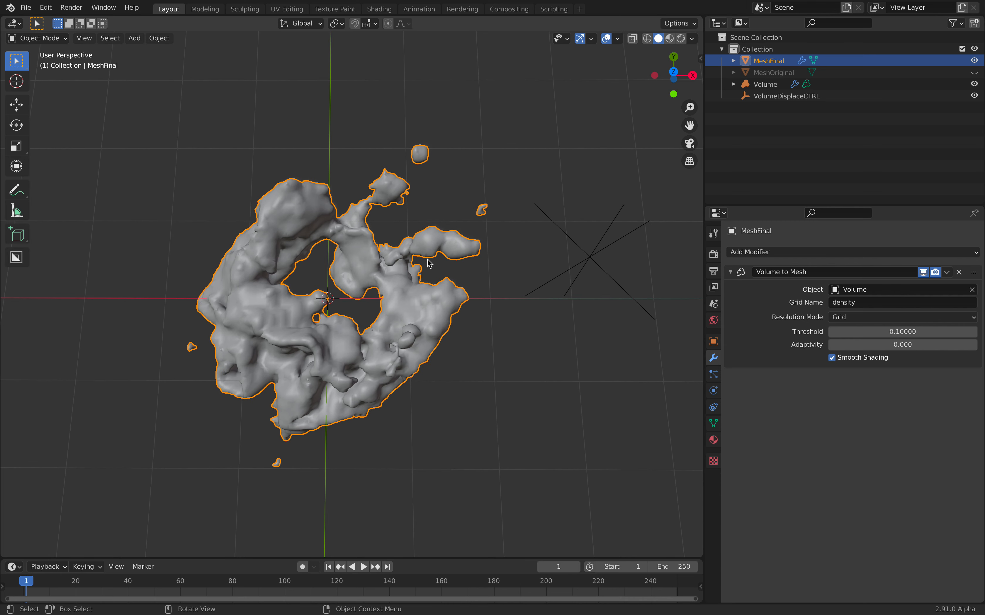
- Set the Volume to Mesh modifier's adaptivity to 1.000
{"action": "left_click", "coordinate": [854, 317]}
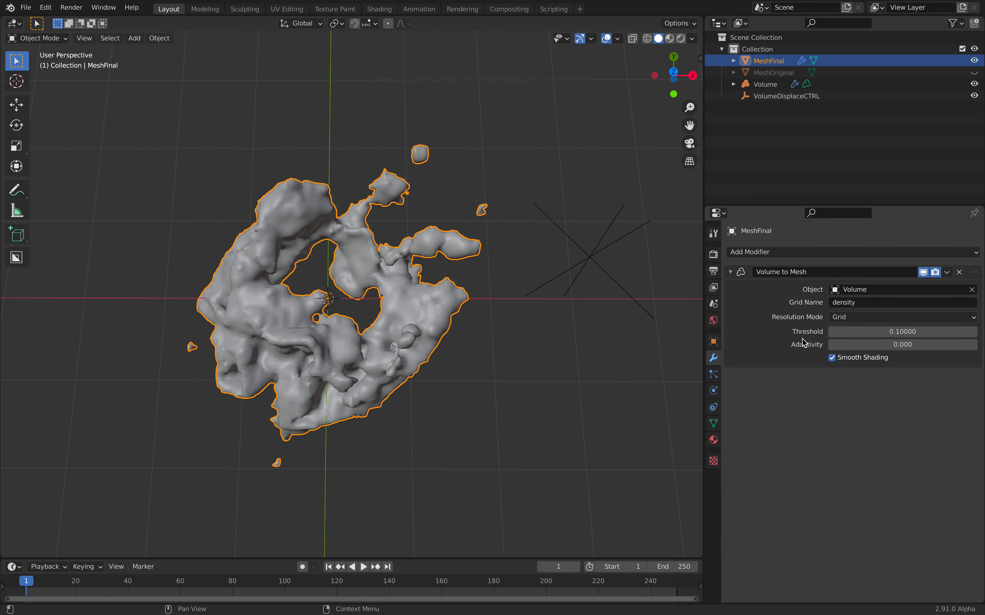
{"action": "left_click_drag", "start_coordinate": [873, 345], "coordinate": [907, 345]}
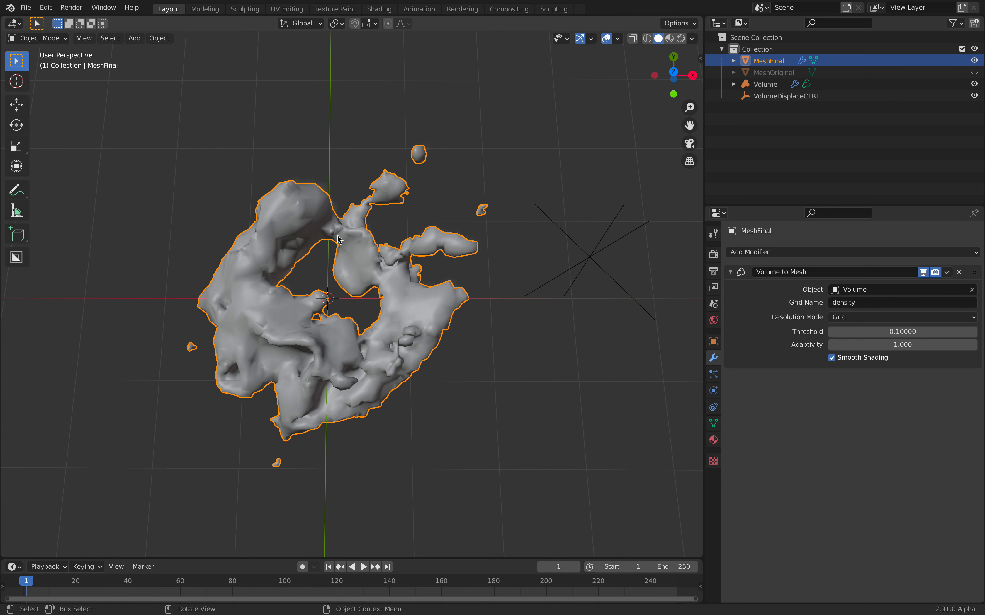
{"action": "mouse_move", "coordinate": [923, 345]}
{"action": "left_mouse_down"}
{"action": "mouse_move", "coordinate": [903, 345]}
{"action": "mouse_move", "coordinate": [930, 345]}
{"action": "left_mouse_up"}
{"action": "middle_click_drag", "start_coordinate": [595, 315], "coordinate": [597, 314]}
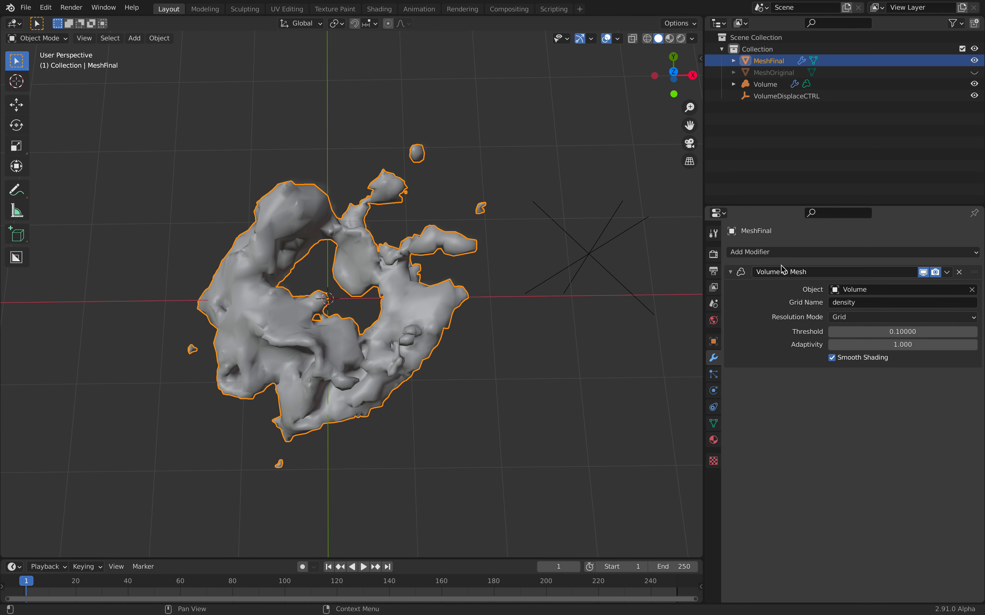
- Add a Mirror modifier to MeshFinal and enable bisecting on the X axis
{"action": "left_click", "coordinate": [784, 256]}
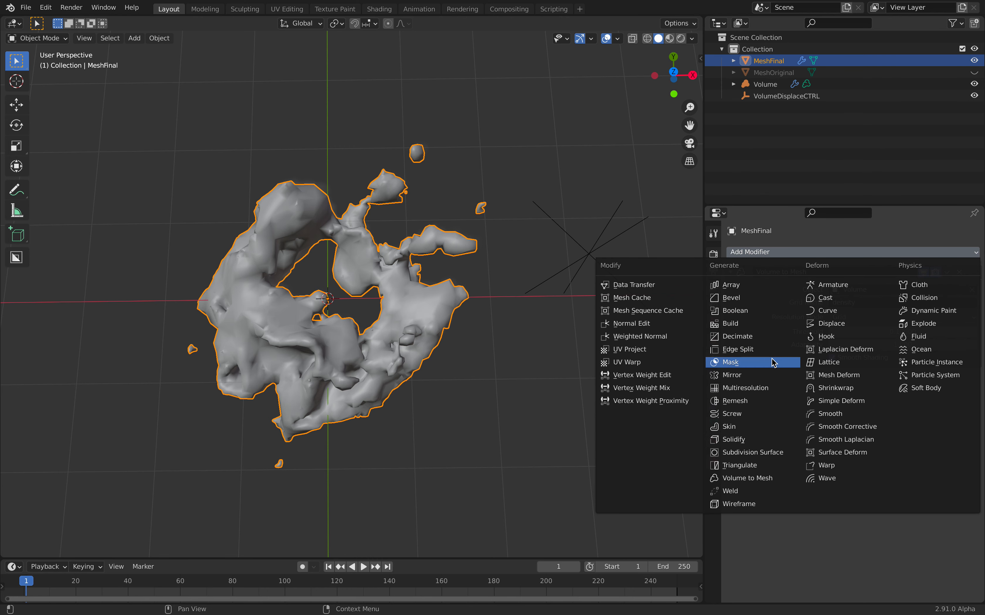
{"action": "left_click", "coordinate": [747, 378]}
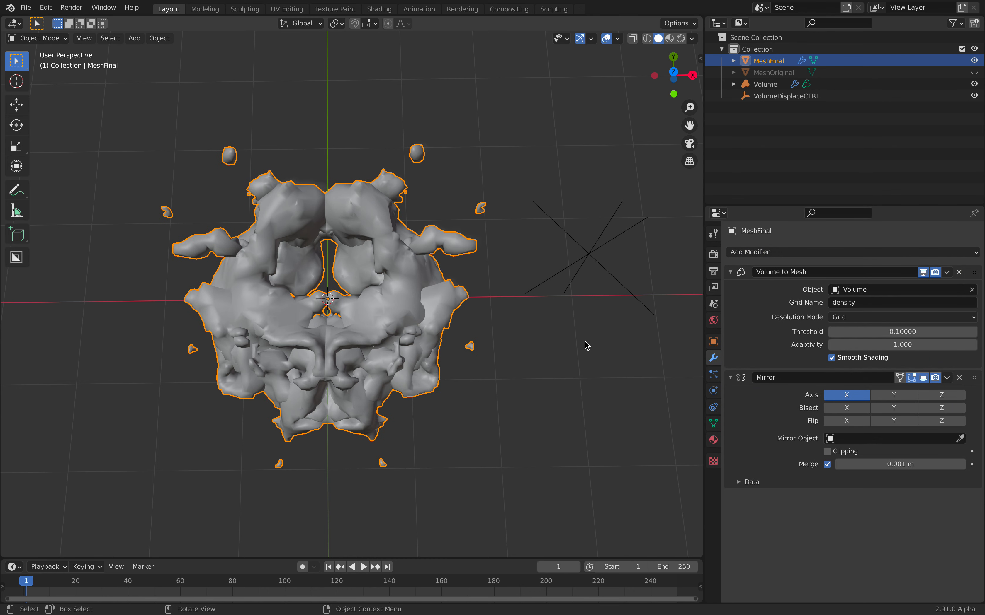
{"action": "left_click", "coordinate": [846, 408]}
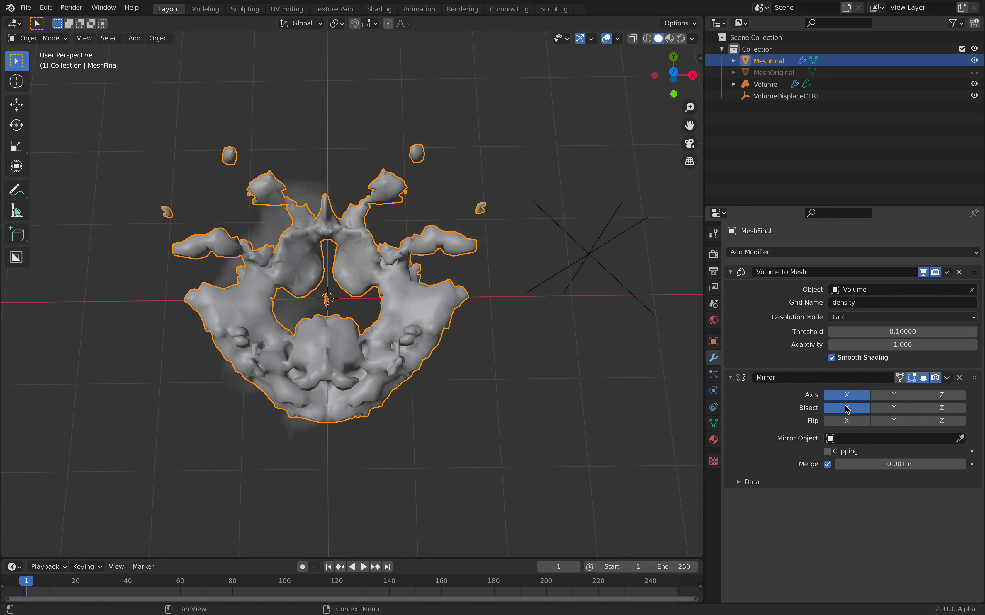
- Try mirroring and bisecting the mesh on the Y and Z axes too, with the Z bisect flipped
{"action": "left_click", "coordinate": [891, 395]}
{"action": "left_click", "coordinate": [894, 408]}
{"action": "left_click", "coordinate": [933, 397]}
{"action": "left_click", "coordinate": [936, 408]}
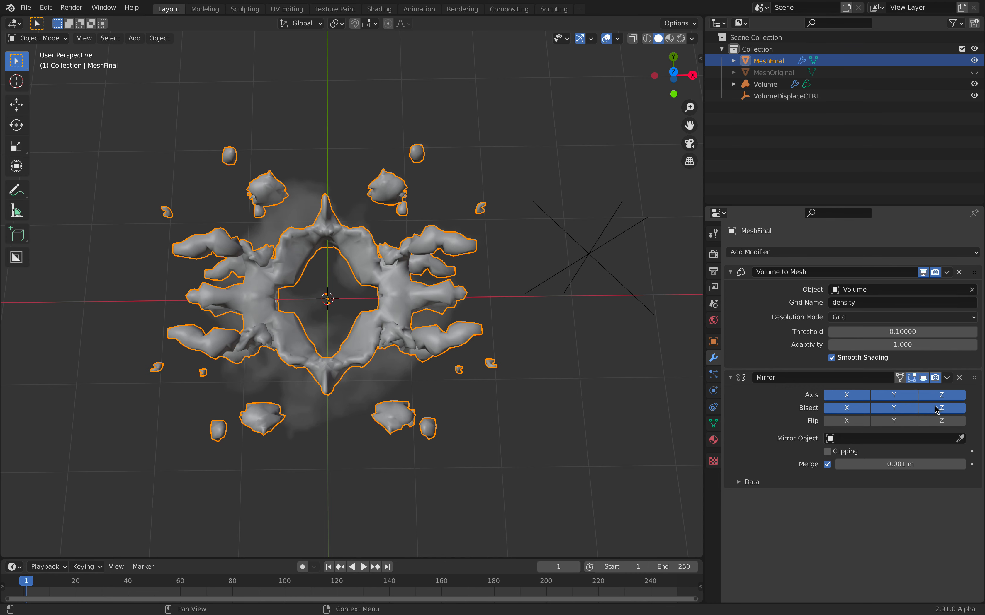
{"action": "middle_click_drag", "start_coordinate": [512, 378], "coordinate": [490, 285]}
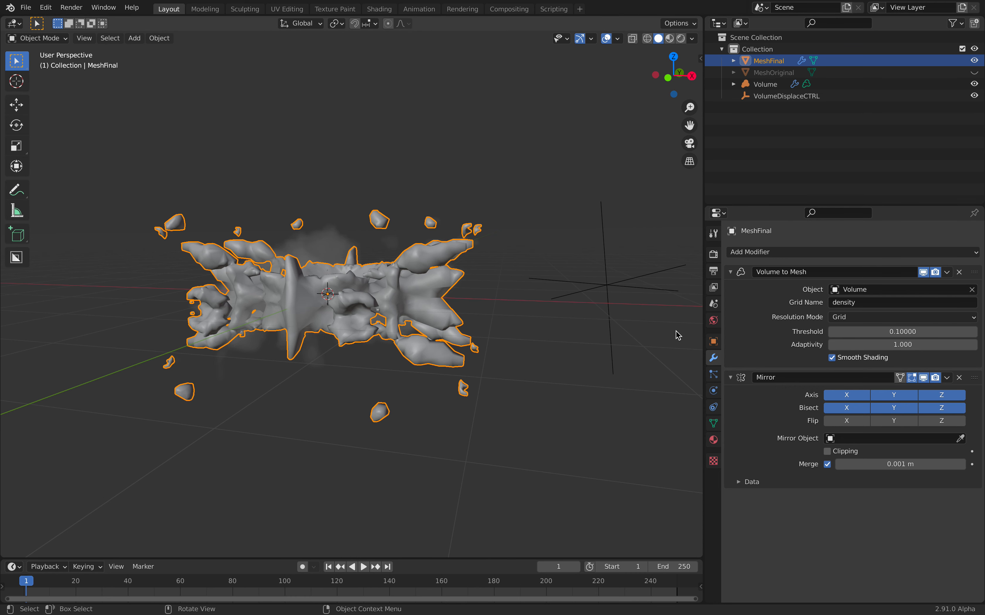
{"action": "left_click", "coordinate": [941, 421]}
{"action": "middle_click_drag", "start_coordinate": [521, 354], "coordinate": [542, 439]}
- Switch off the Mirror modifier's Y and Z options so that it mirrors and bisects only on X
{"action": "left_click", "coordinate": [938, 409]}
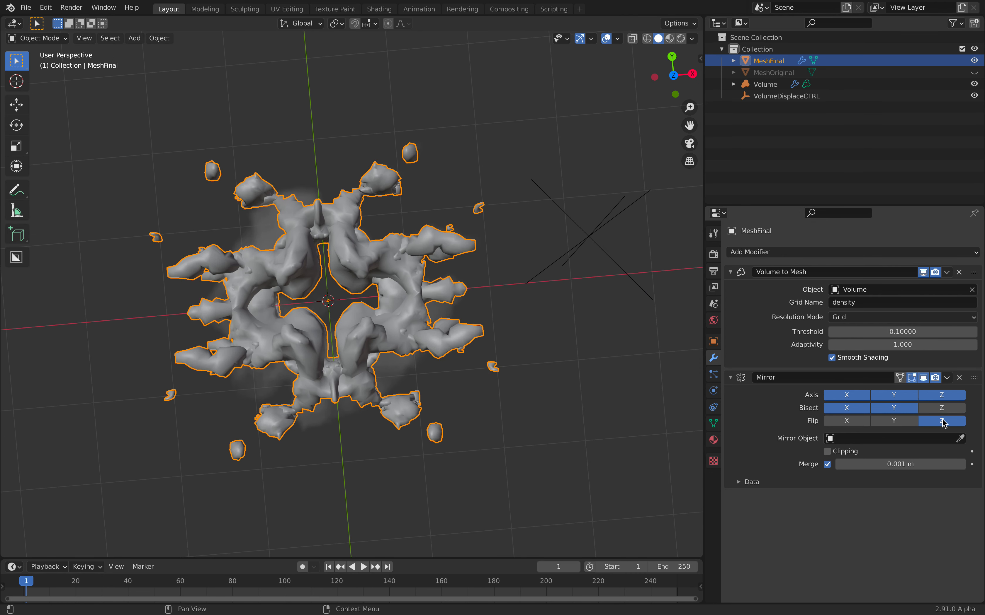
{"action": "left_click", "coordinate": [939, 395]}
{"action": "left_click", "coordinate": [908, 396]}
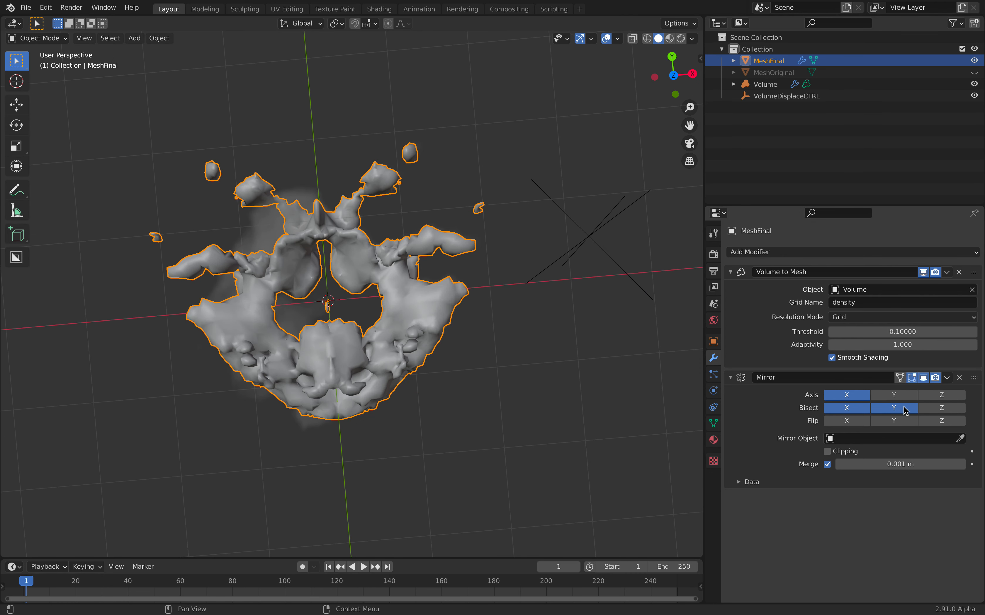
{"action": "left_click", "coordinate": [875, 407]}
{"action": "middle_click_drag", "start_coordinate": [587, 372], "coordinate": [604, 350]}
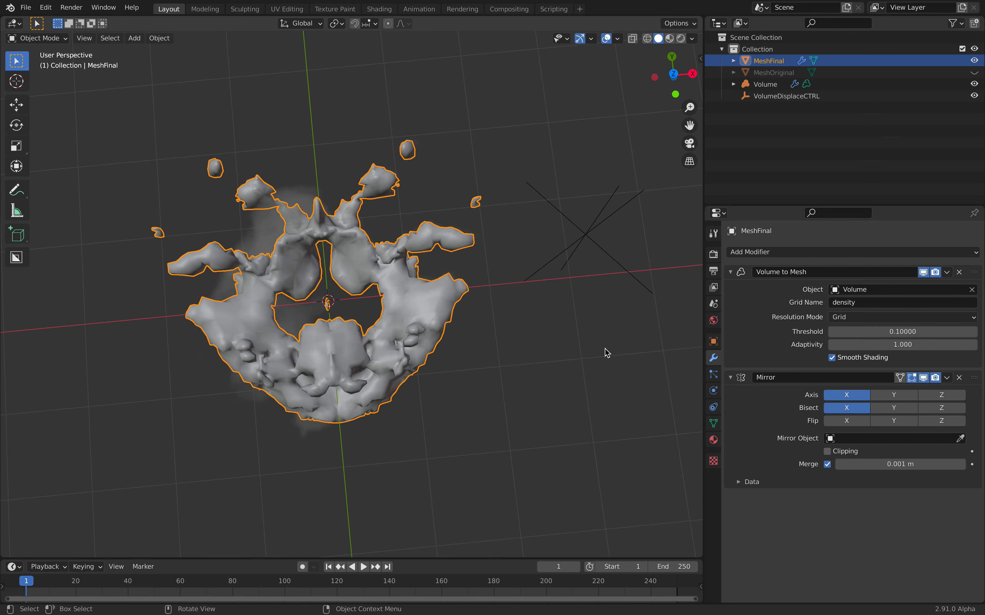
- Toggle the Mirror modifier's X flip repeatedly to compare both halves, ending with it off
{"action": "left_click", "coordinate": [847, 422]}
{"action": "left_click", "coordinate": [847, 422]}
{"action": "left_click", "coordinate": [847, 422]}
{"action": "left_click", "coordinate": [847, 421]}
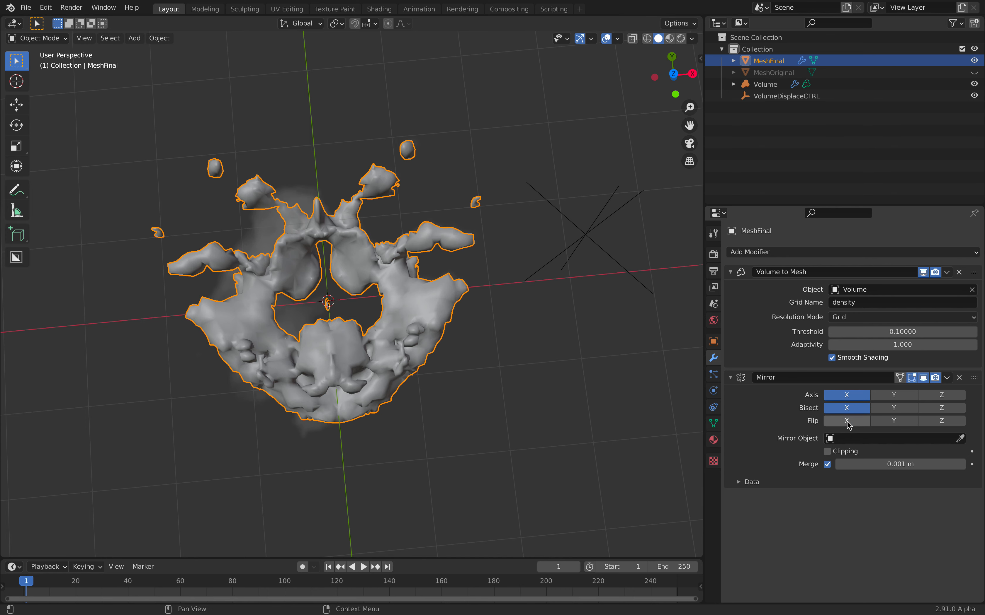
{"action": "left_click", "coordinate": [847, 422]}
{"action": "left_click", "coordinate": [847, 422]}
{"action": "middle_click_drag", "start_coordinate": [626, 404], "coordinate": [620, 402]}
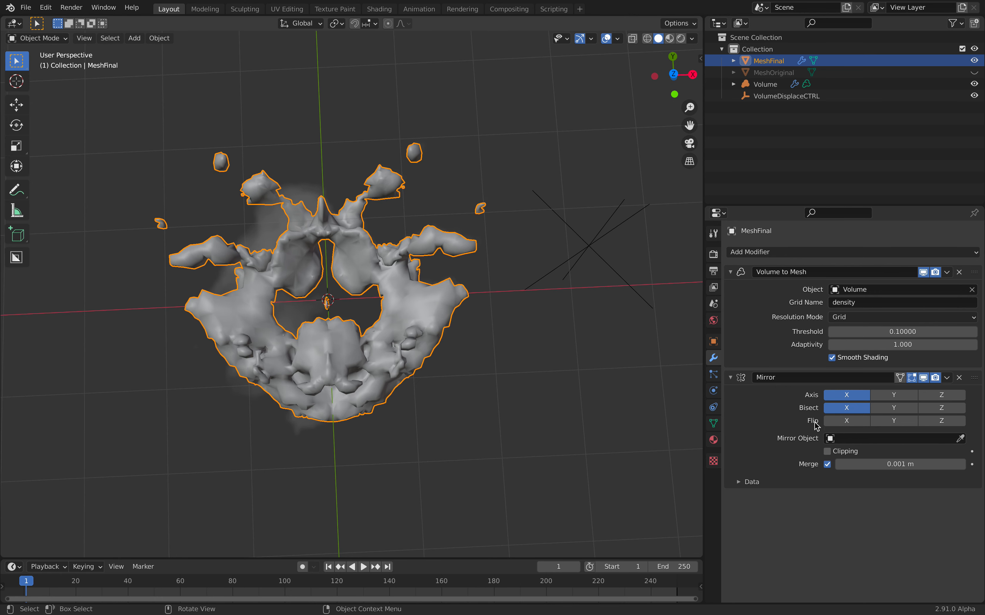
- Hide the Volume object in the viewport and move the VolumeDisplaceCTRL empty to about X 1.56 m, Y 2.04 m, Z 0.20 m
{"action": "left_click", "coordinate": [605, 327]}
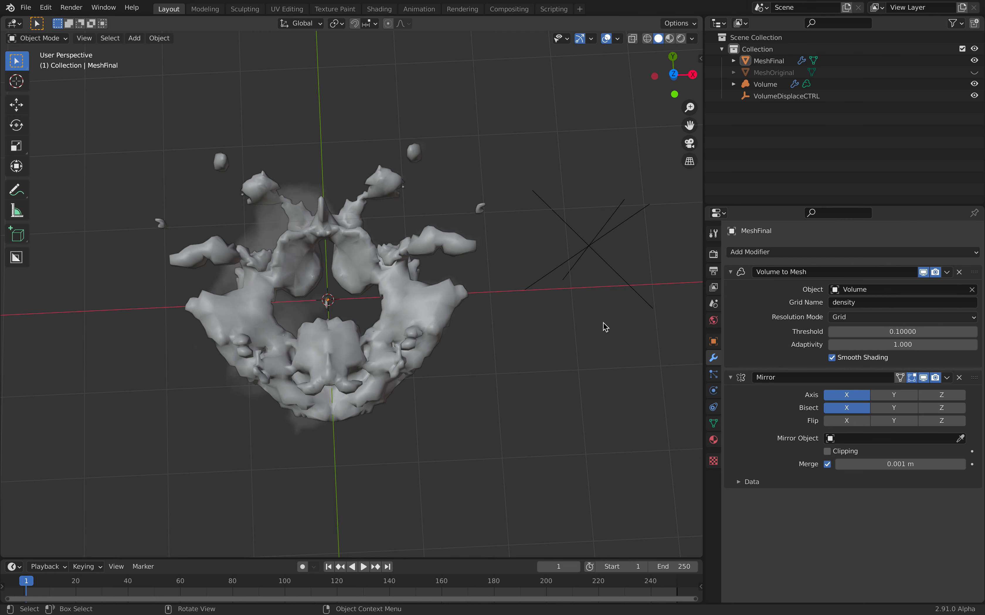
{"action": "left_click", "coordinate": [973, 84]}
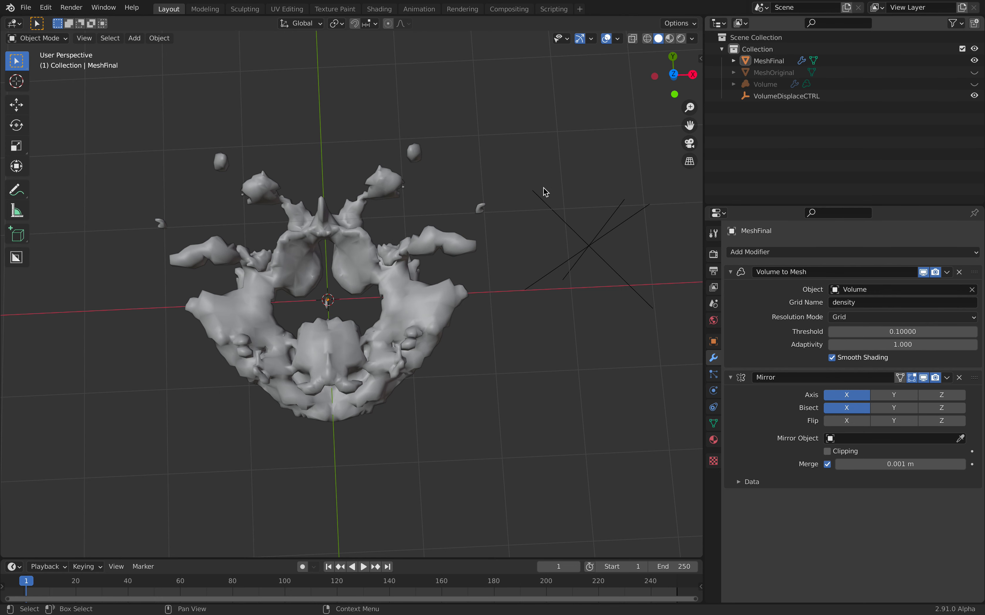
{"action": "middle_click_drag", "start_coordinate": [523, 211], "coordinate": [545, 249]}
{"action": "left_click", "coordinate": [558, 220]}
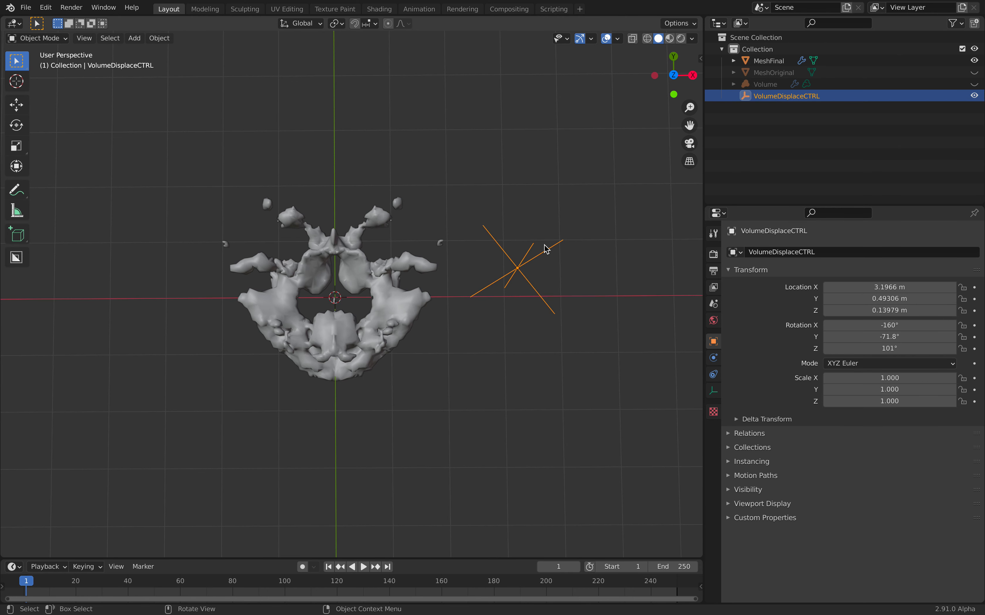
{"action": "key", "text": "g"}
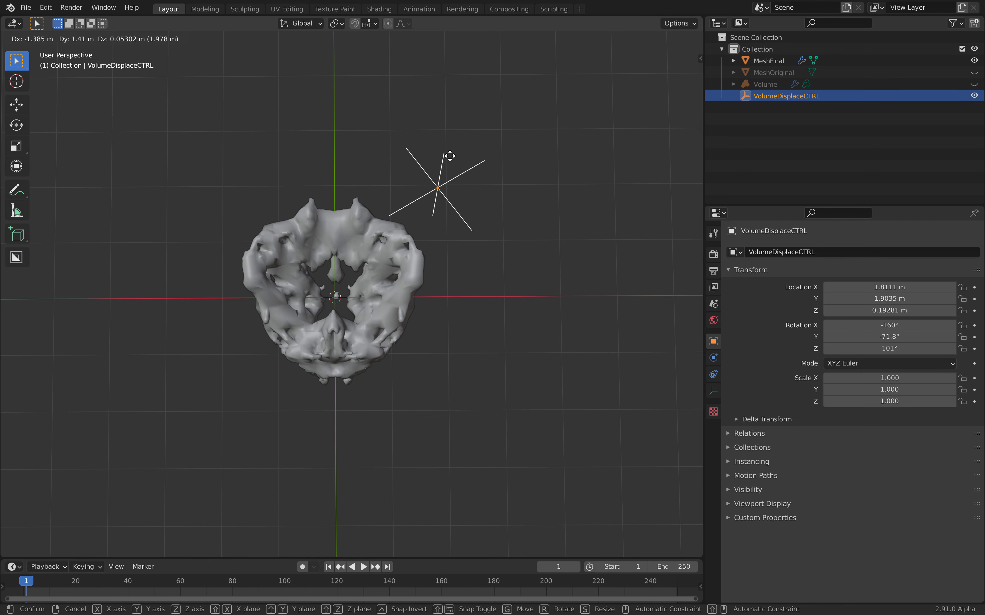
{"action": "left_click", "coordinate": [483, 179]}
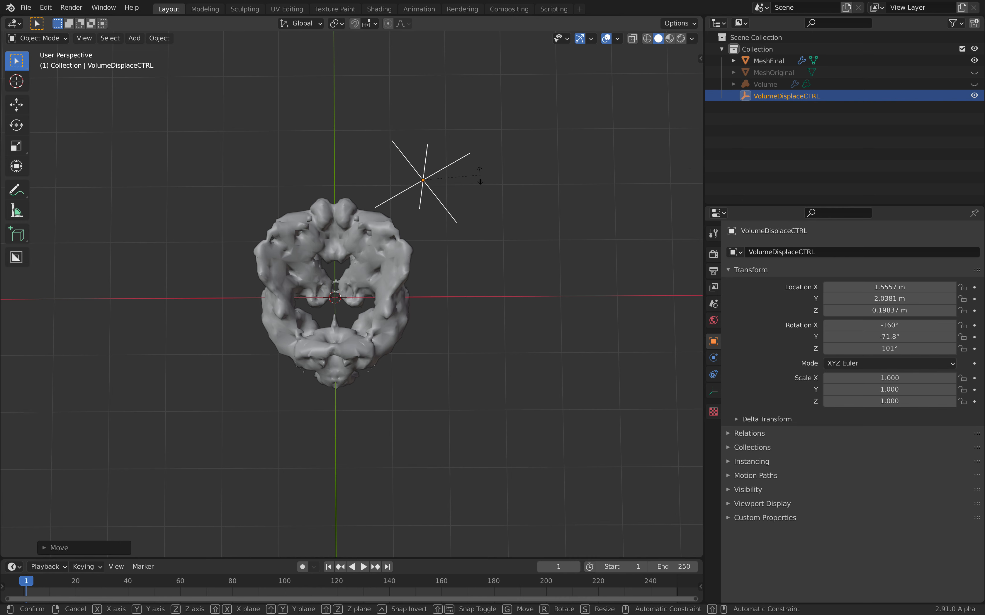
- Trackball-rotate the VolumeDisplaceCTRL empty to about -173° in X, -10.8° in Y and 111° in Z
{"action": "key", "text": "r"}
{"action": "key", "text": "r"}
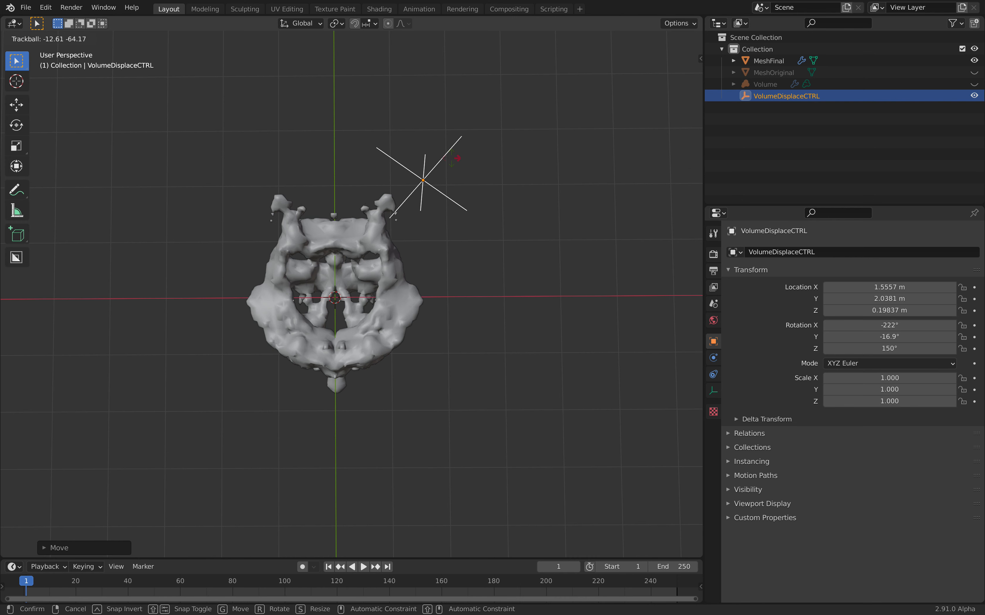
{"action": "left_click", "coordinate": [468, 149]}
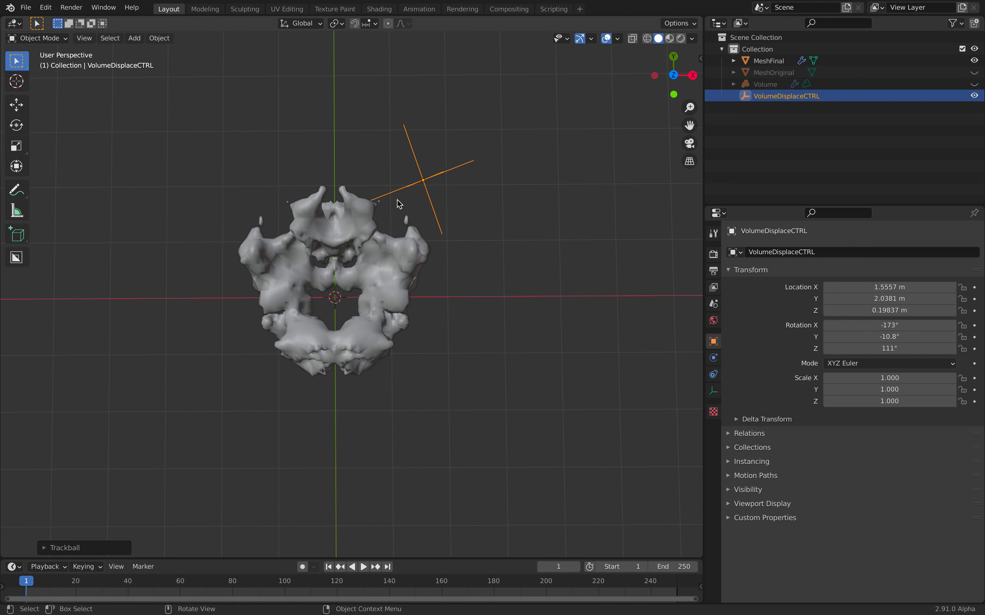
- Select MeshFinal and inspect its topology in wireframe display, returning to solid shading
{"action": "left_click", "coordinate": [373, 224]}
{"action": "key", "text": "z"}
{"action": "left_click", "coordinate": [299, 222]}
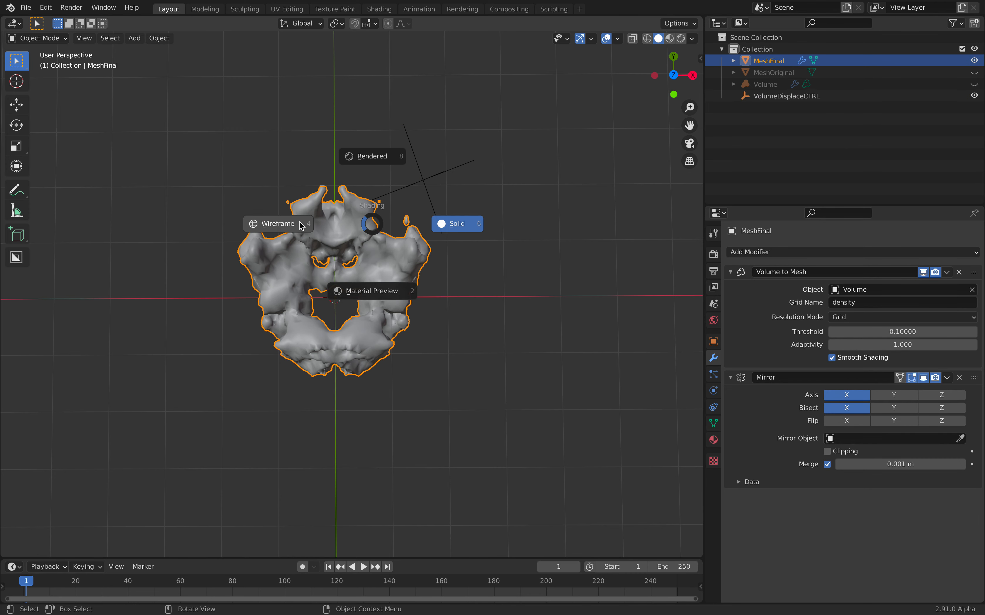
{"action": "scroll", "coordinate": [344, 240], "scroll_direction": "up", "scroll_amount": 1}
{"action": "scroll", "coordinate": [357, 217], "scroll_direction": "up", "scroll_amount": 2}
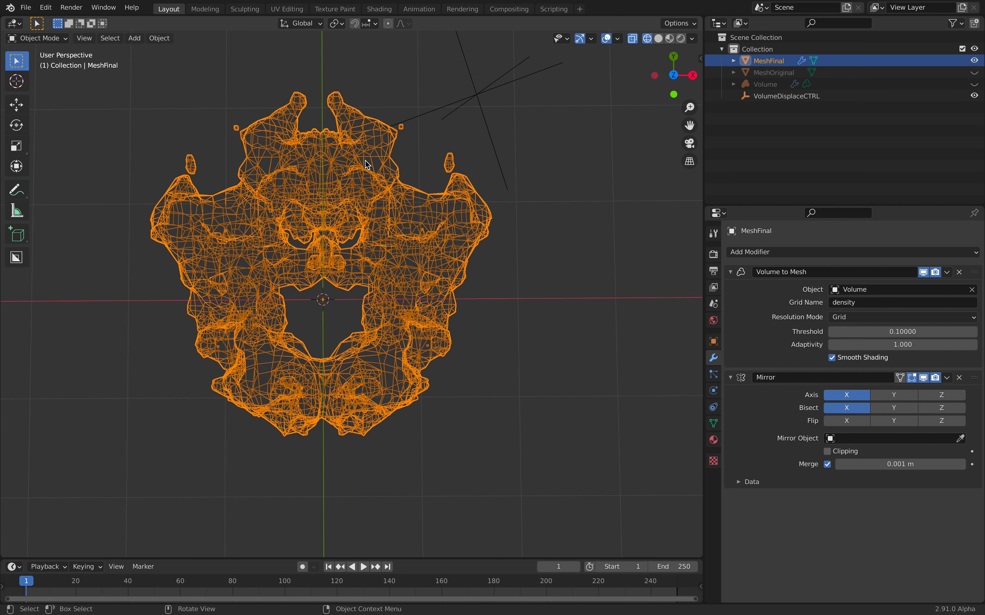
{"action": "key", "text": "z"}
{"action": "left_click", "coordinate": [525, 240]}
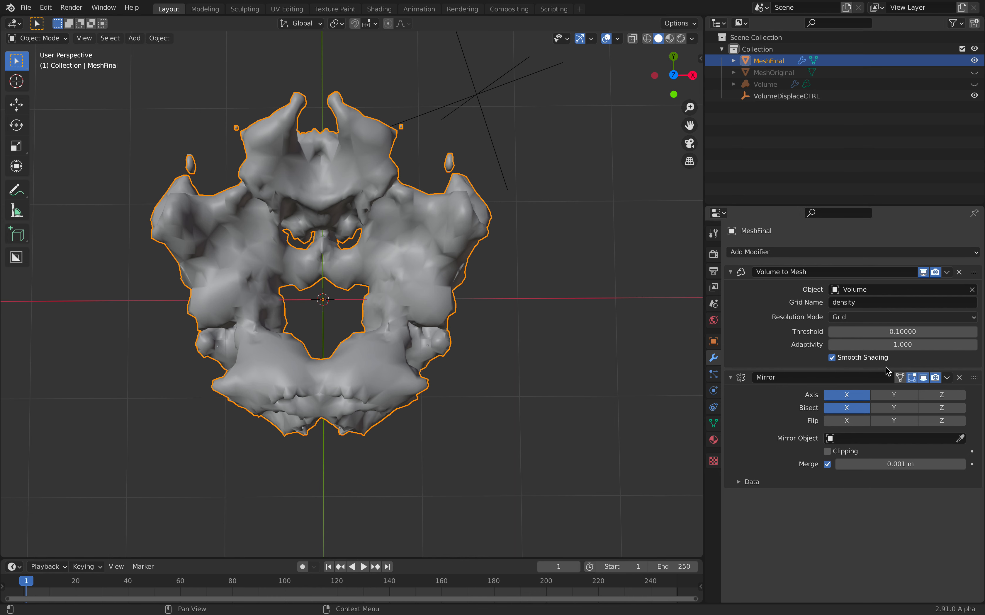
- Set the Volume to Mesh modifier's adaptivity to 0.2
{"action": "left_click", "coordinate": [881, 348]}
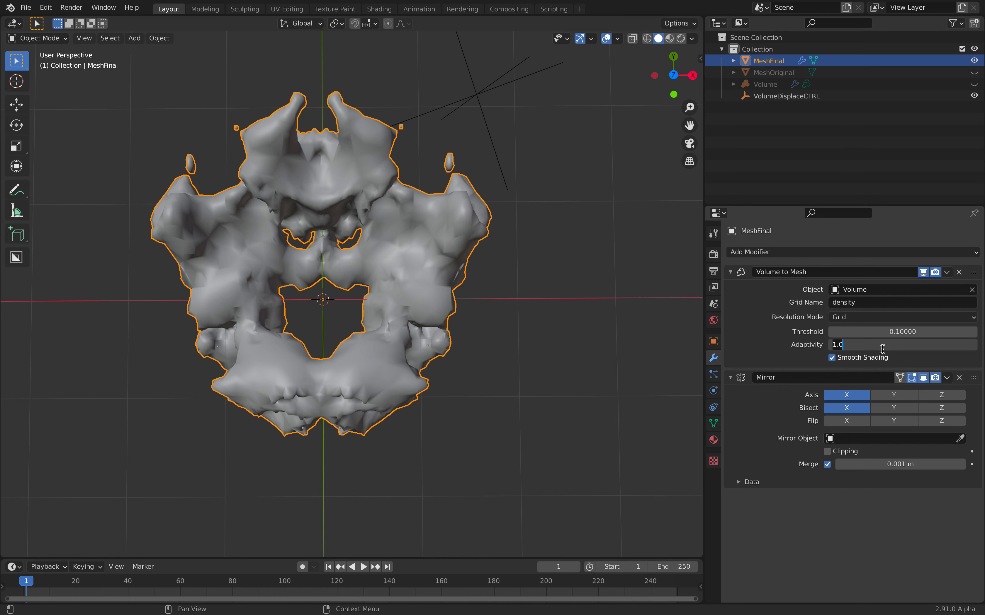
{"action": "type", "text": "0.2"}
{"action": "key", "text": "Return"}
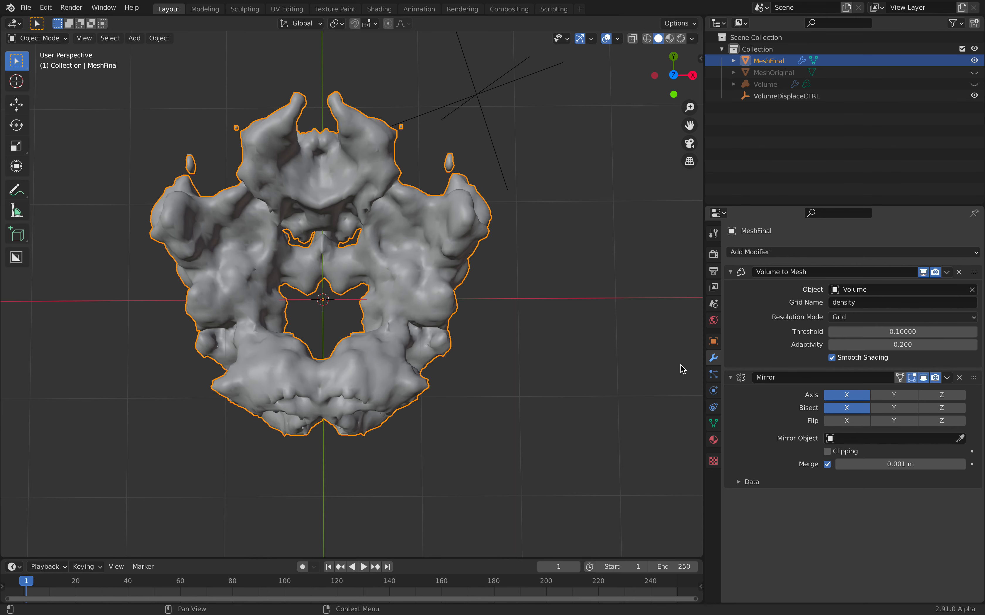
- Add a Remesh modifier in Voxel mode to MeshFinal and enable its smooth shading
{"action": "left_click", "coordinate": [775, 253]}
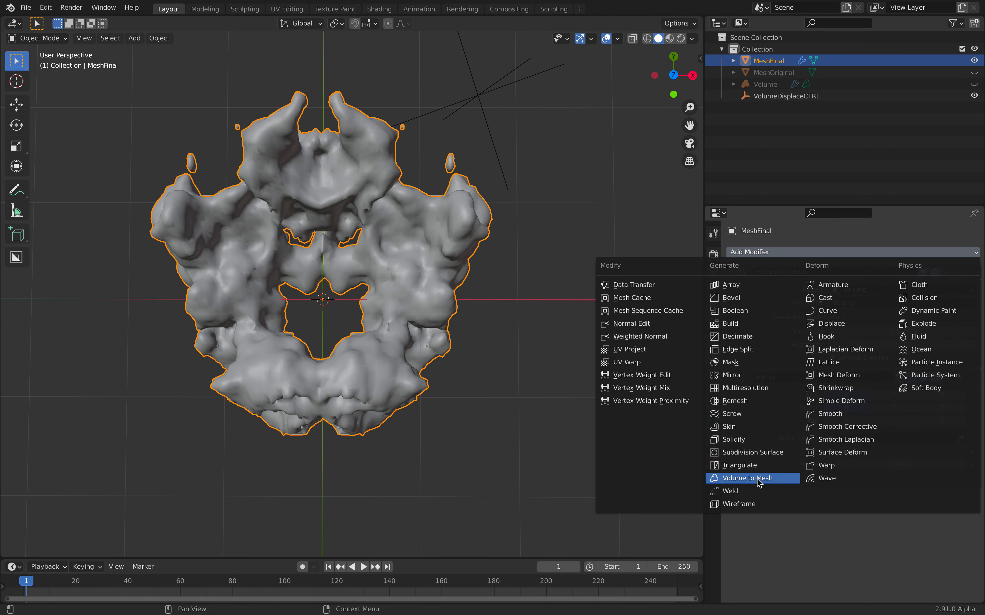
{"action": "left_click", "coordinate": [749, 400]}
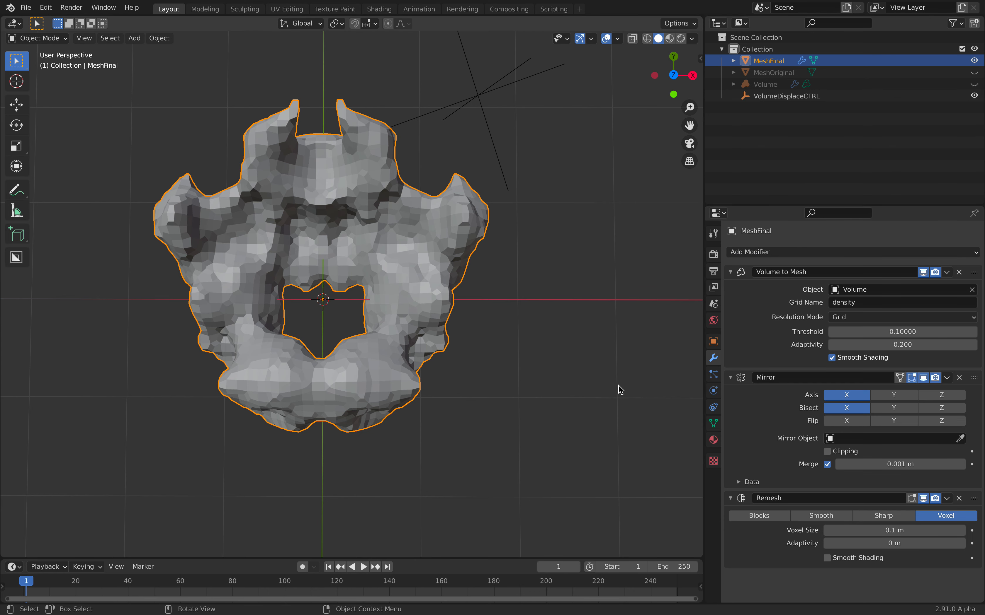
{"action": "left_click", "coordinate": [827, 557]}
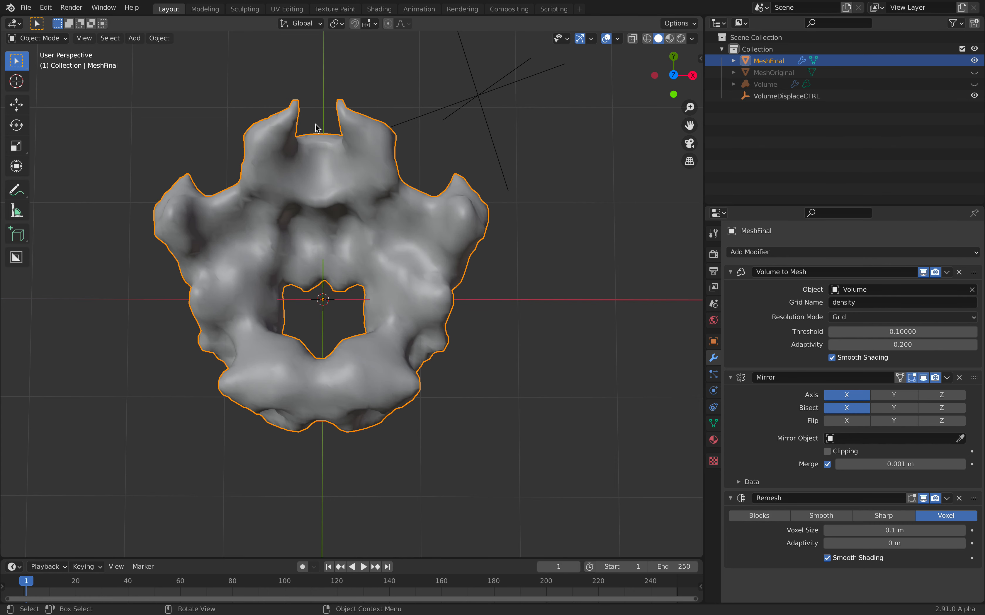
- Save the file, and move the VolumeDisplaceCTRL empty to about X 2.82 m, Y 0.80 m, Z 0.15 m
{"action": "scroll", "coordinate": [486, 182], "scroll_direction": "down", "scroll_amount": 2}
{"action": "key", "text": "ctrl+s"}
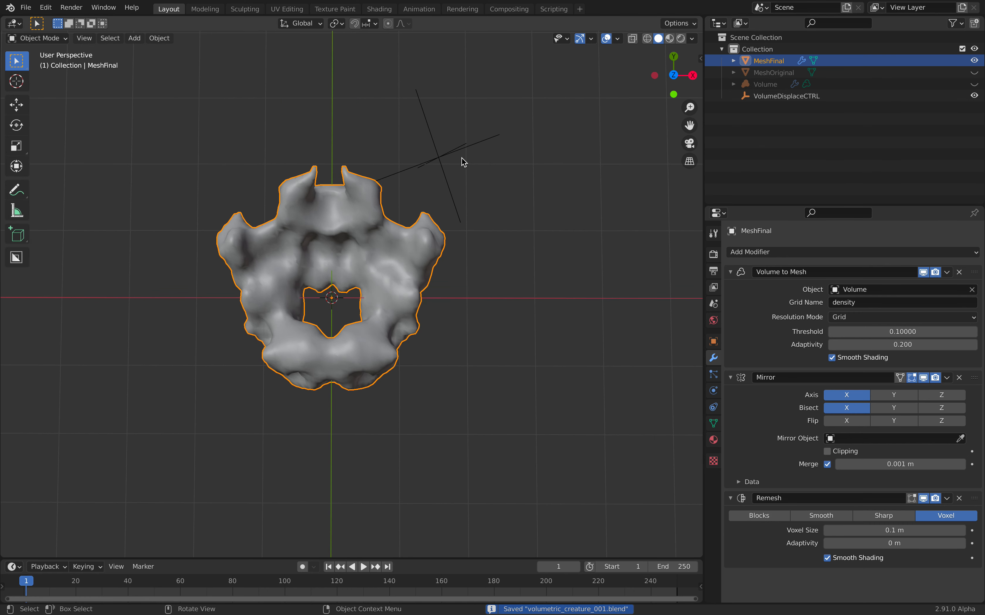
{"action": "left_click", "coordinate": [451, 154]}
{"action": "key", "text": "g"}
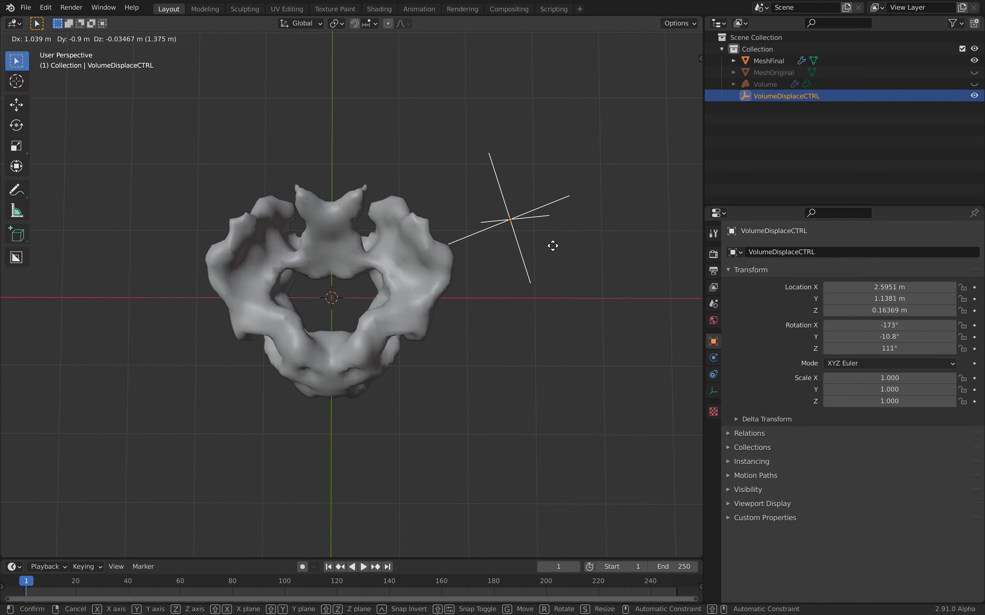
{"action": "left_click", "coordinate": [555, 255]}
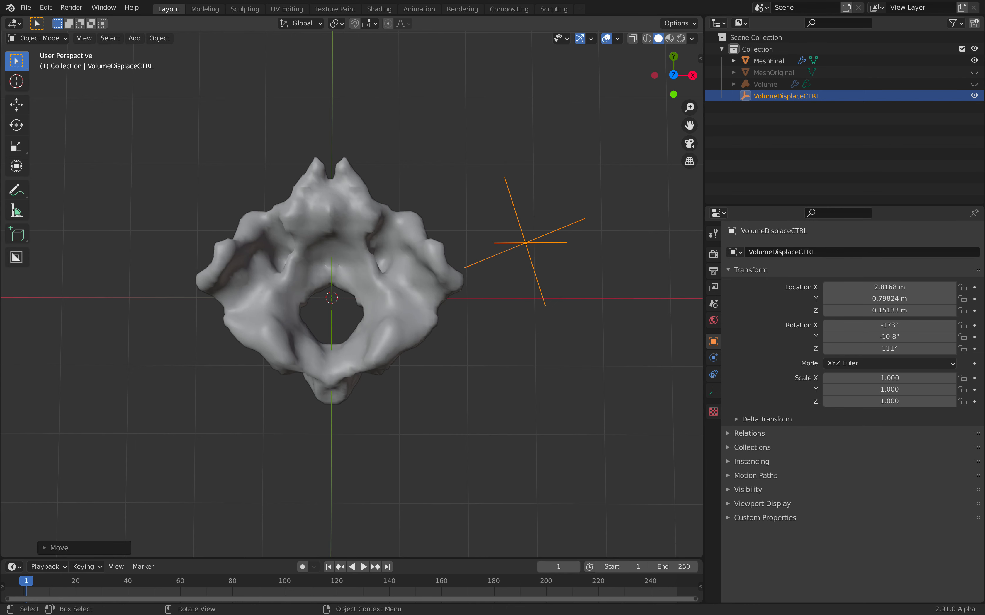
- Trackball-rotate the VolumeDisplaceCTRL empty to about -136°, -53.6°, 90.6° and move it to about X 2.41 m, Y 1.50 m, Z 0.18 m
{"action": "key", "text": "r"}
{"action": "key", "text": "r"}
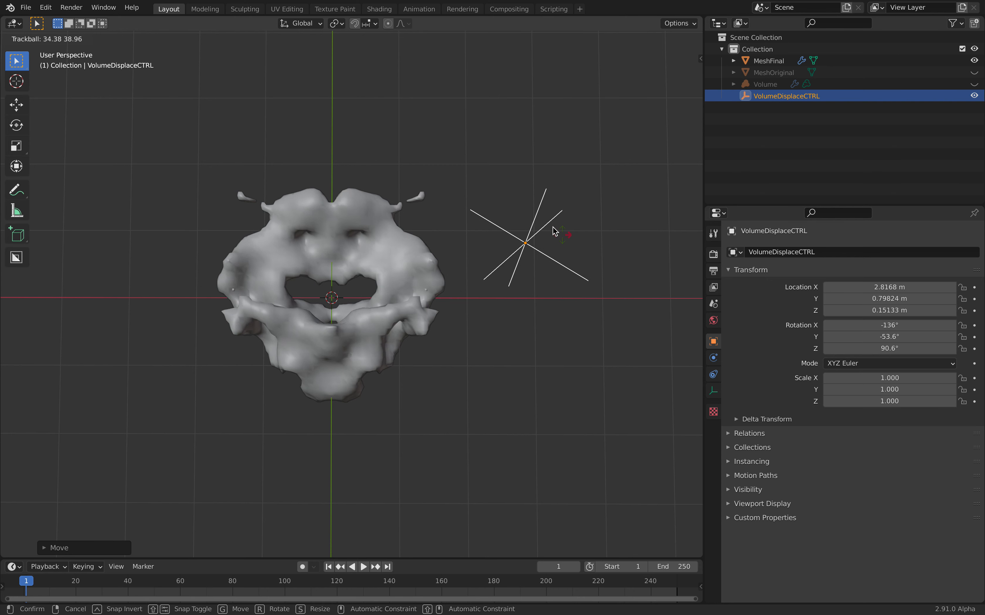
{"action": "left_click", "coordinate": [554, 231]}
{"action": "key", "text": "g"}
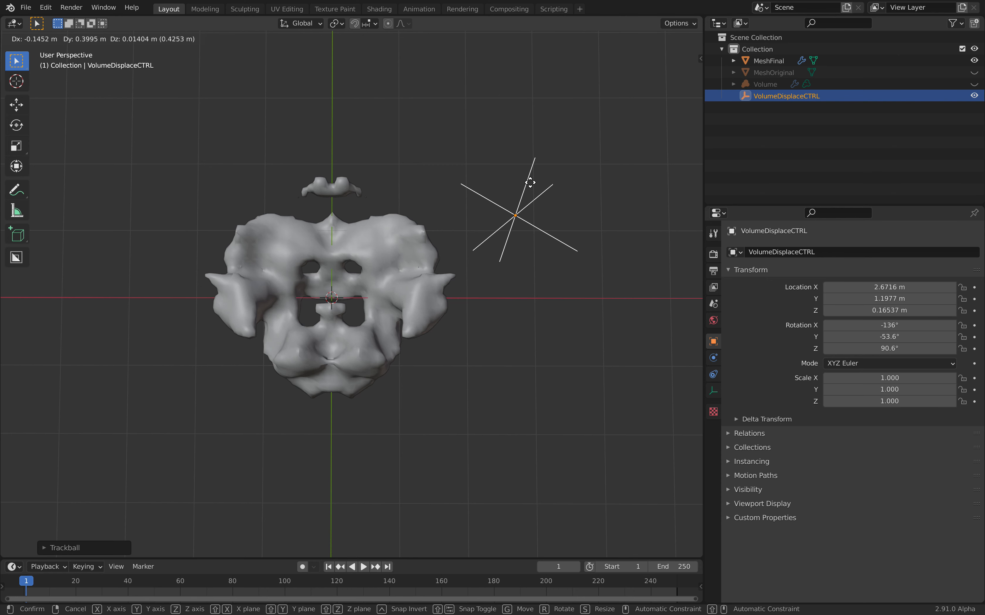
{"action": "left_click", "coordinate": [574, 146]}
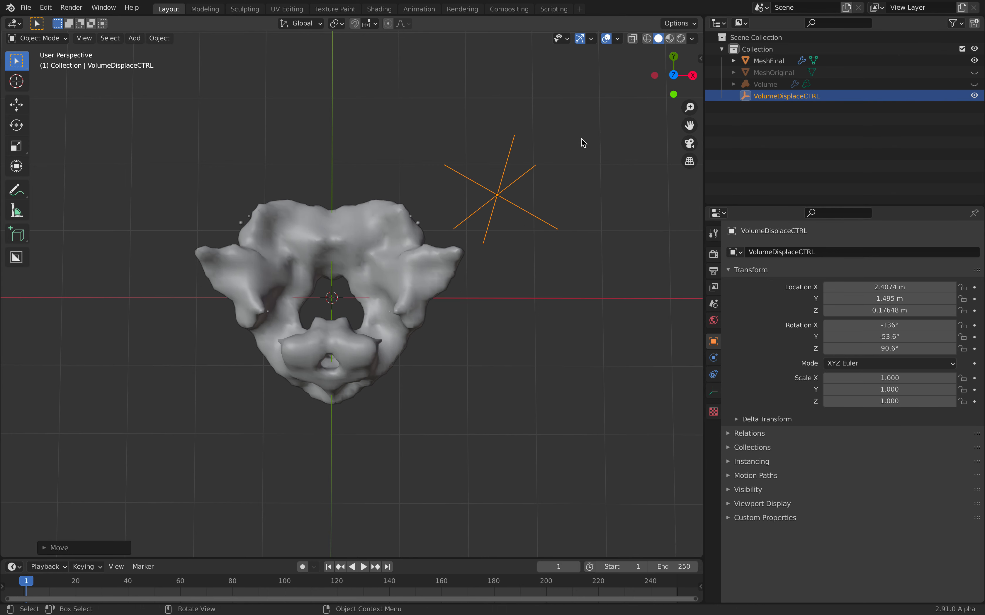
- In the Volume's displacement texture, set the Clouds size to 0.65 and the noise type to Hard
{"action": "left_click", "coordinate": [766, 84]}
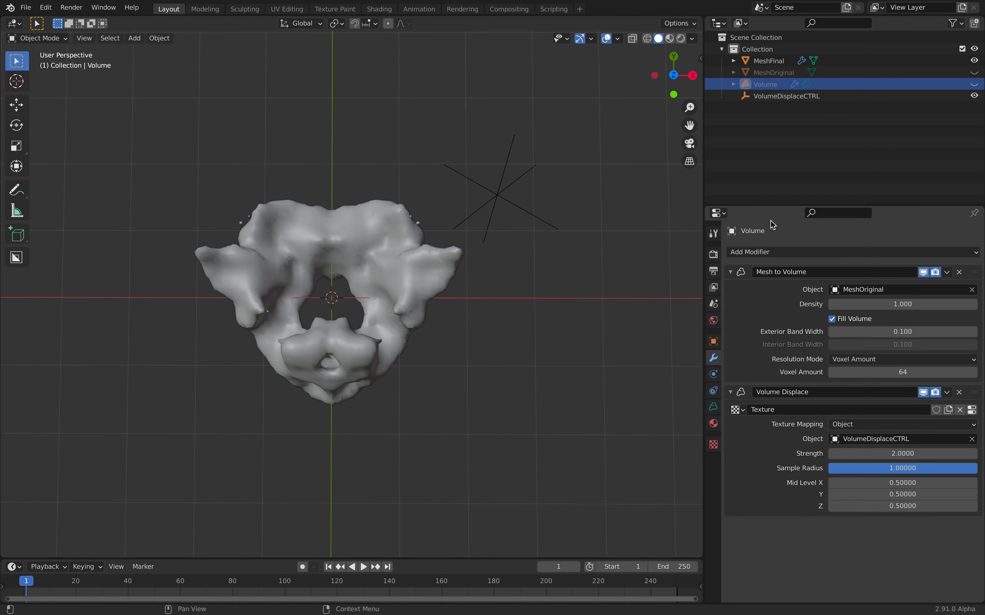
{"action": "left_click_drag", "start_coordinate": [773, 205], "coordinate": [772, 149]}
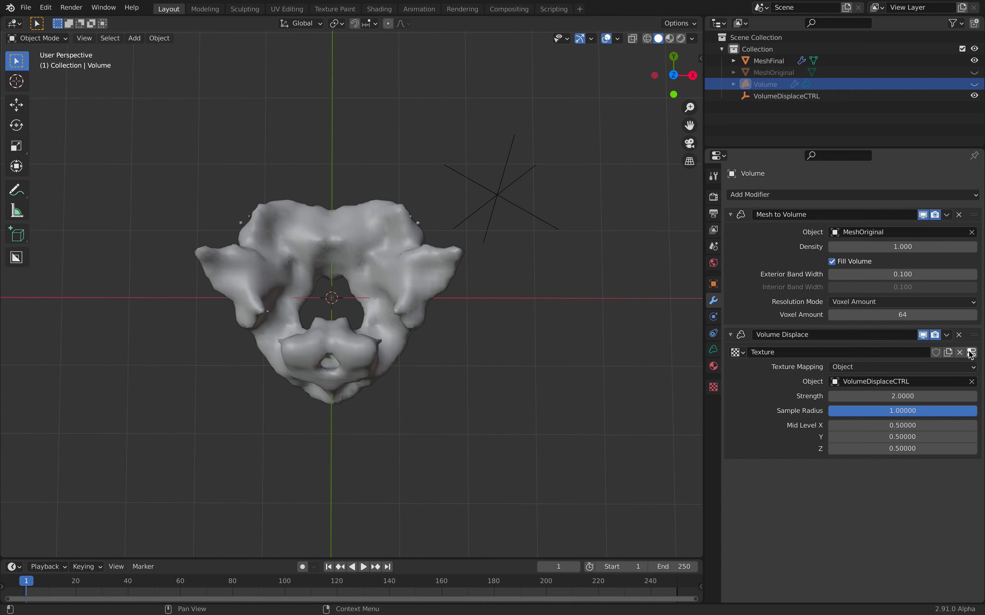
{"action": "left_click", "coordinate": [971, 352]}
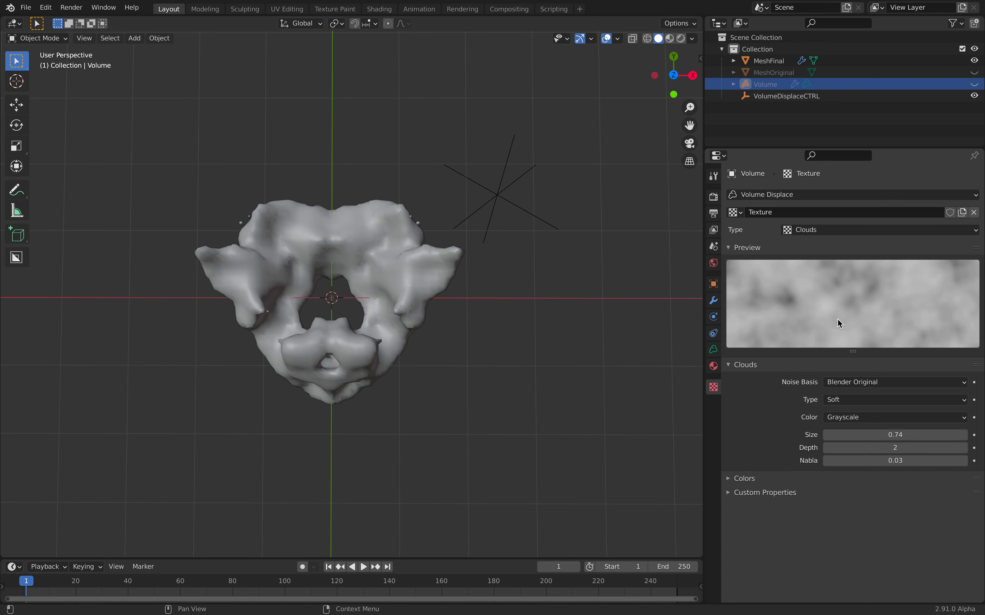
{"action": "mouse_move", "coordinate": [895, 435]}
{"action": "left_mouse_down"}
{"action": "mouse_move", "coordinate": [926, 435]}
{"action": "mouse_move", "coordinate": [886, 435]}
{"action": "left_mouse_up"}
{"action": "left_click", "coordinate": [868, 401]}
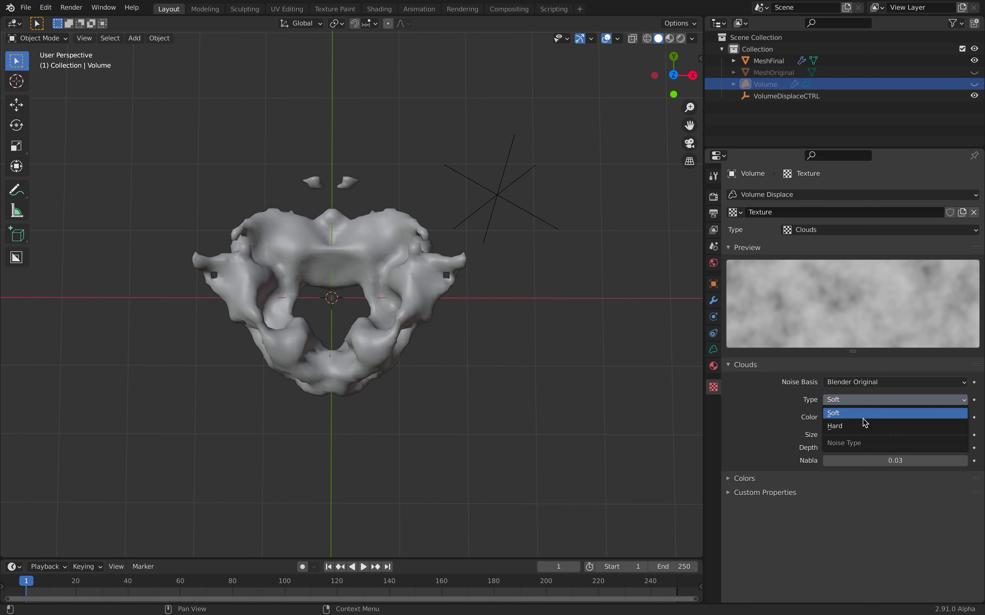
{"action": "left_click", "coordinate": [865, 426]}
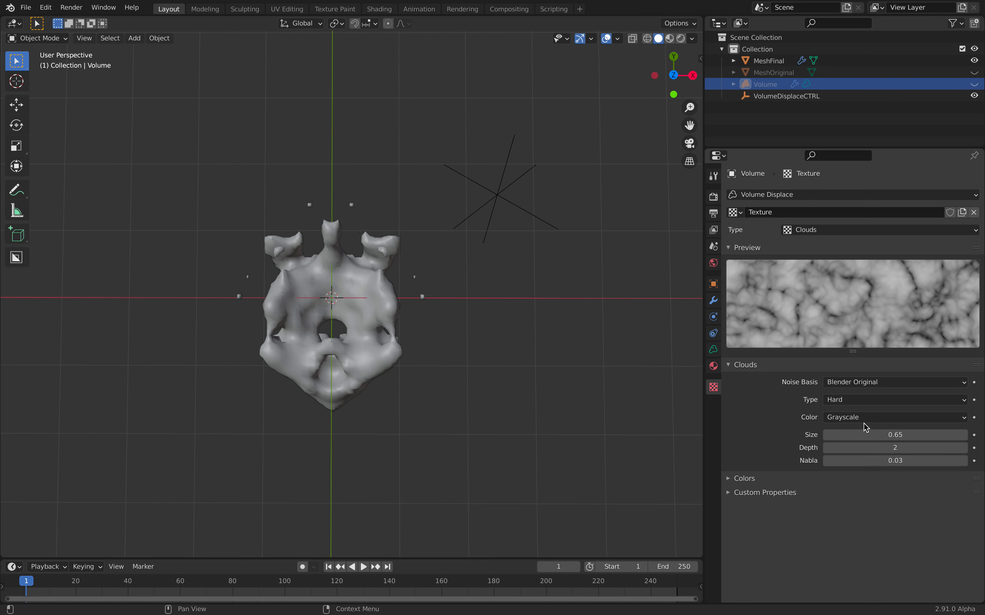
- Set the Clouds texture's size to 0.8
{"action": "left_click", "coordinate": [876, 435]}
{"action": "type", "text": "0.8"}
{"action": "key", "text": "Return"}
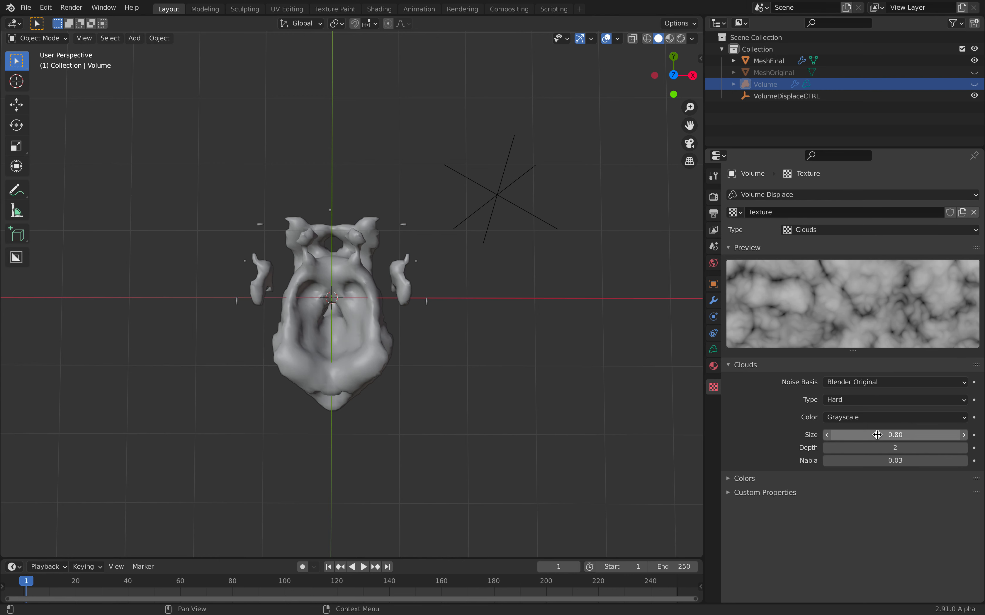
- Trackball-rotate the VolumeDisplaceCTRL empty in place to reshape the creature with the Hard Clouds noise
{"action": "left_click", "coordinate": [498, 194]}
{"action": "key", "text": "g"}
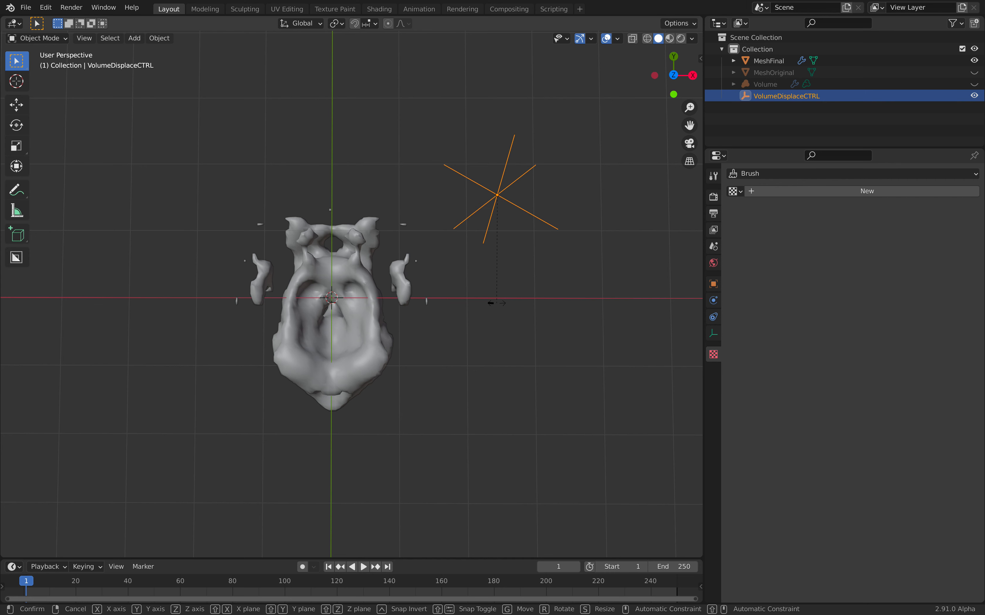
{"action": "key", "text": "r"}
{"action": "key", "text": "r"}
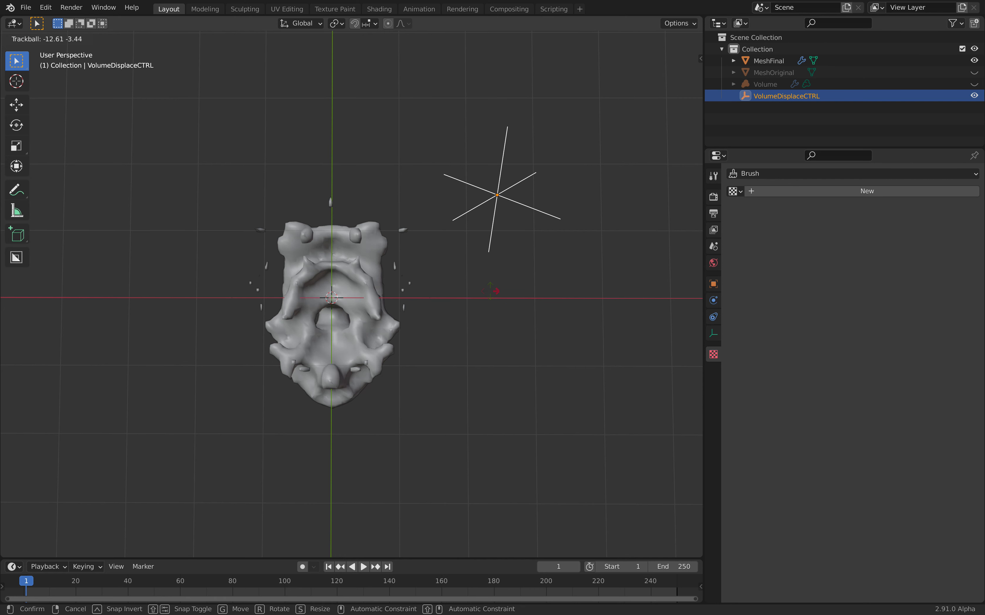
{"action": "left_click", "coordinate": [452, 264]}
- Change the Volume's displacement texture type to Musgrave
{"action": "left_click", "coordinate": [765, 86]}
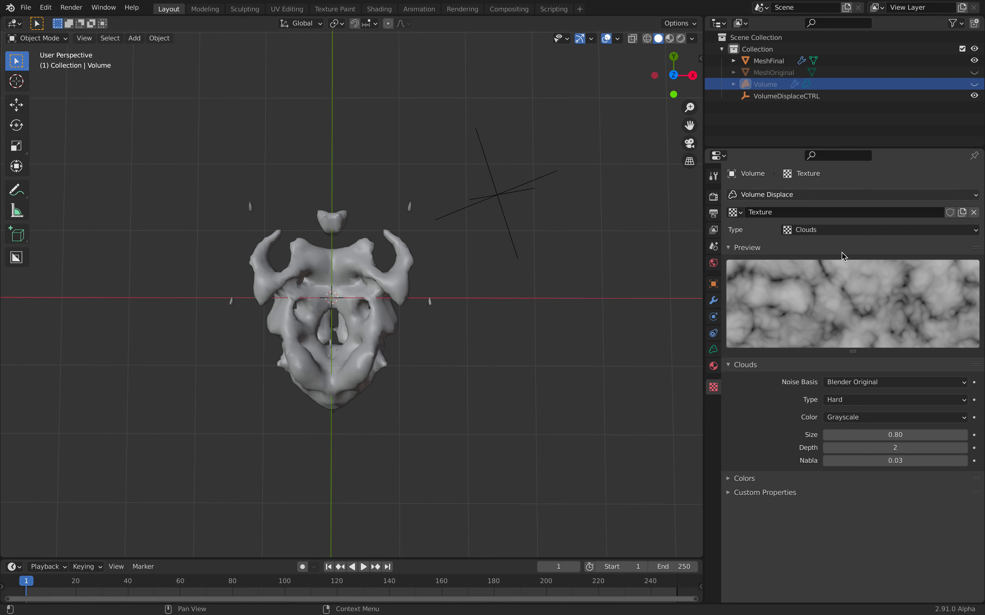
{"action": "left_click", "coordinate": [840, 230]}
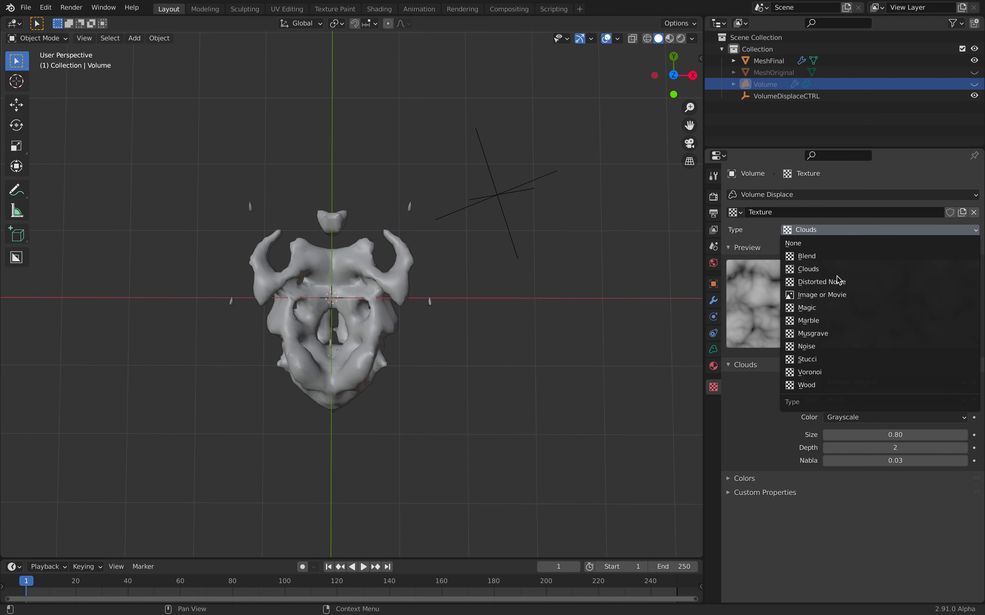
{"action": "left_click", "coordinate": [829, 334]}
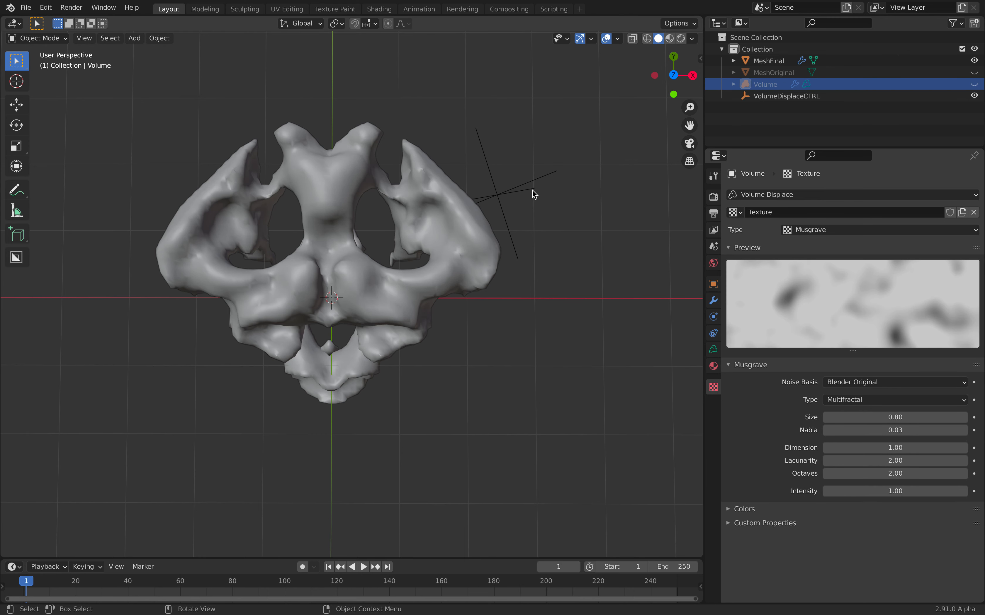
- Move the VolumeDisplaceCTRL empty farther in the positive X direction and trackball-rotate it
{"action": "left_click", "coordinate": [531, 191]}
{"action": "key", "text": "g"}
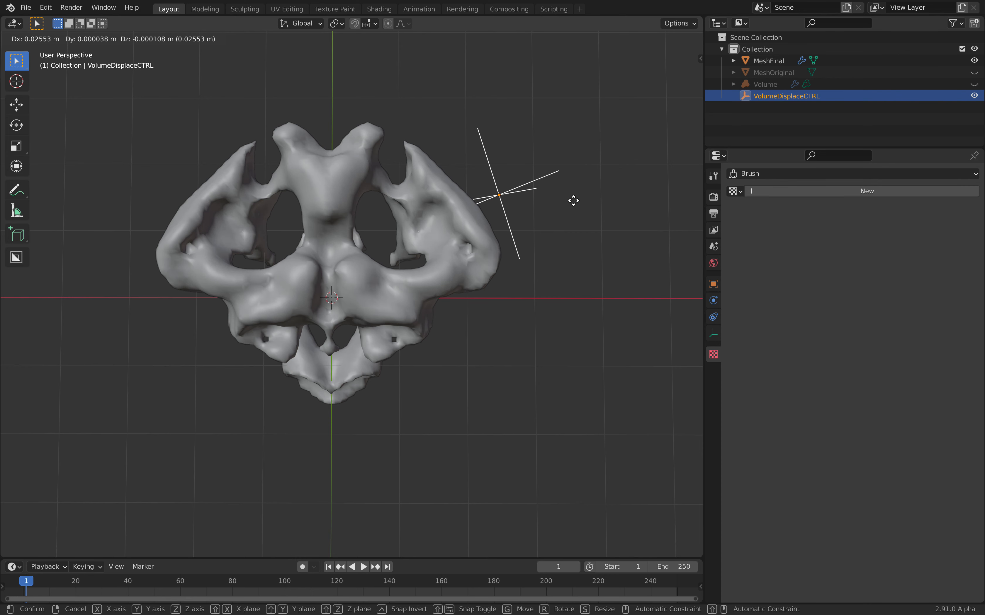
{"action": "left_click", "coordinate": [587, 201]}
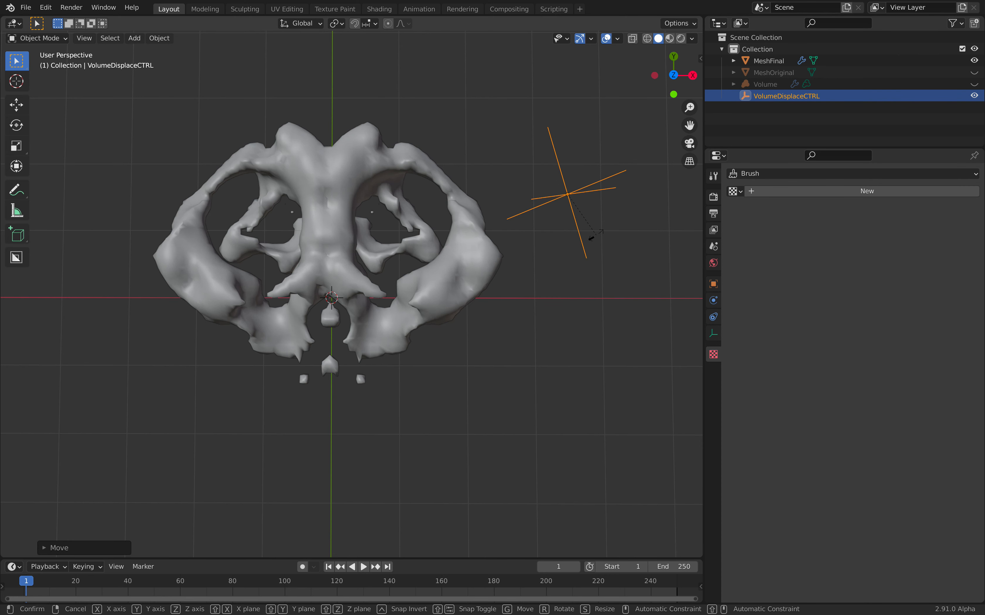
{"action": "key", "text": "r"}
{"action": "key", "text": "r"}
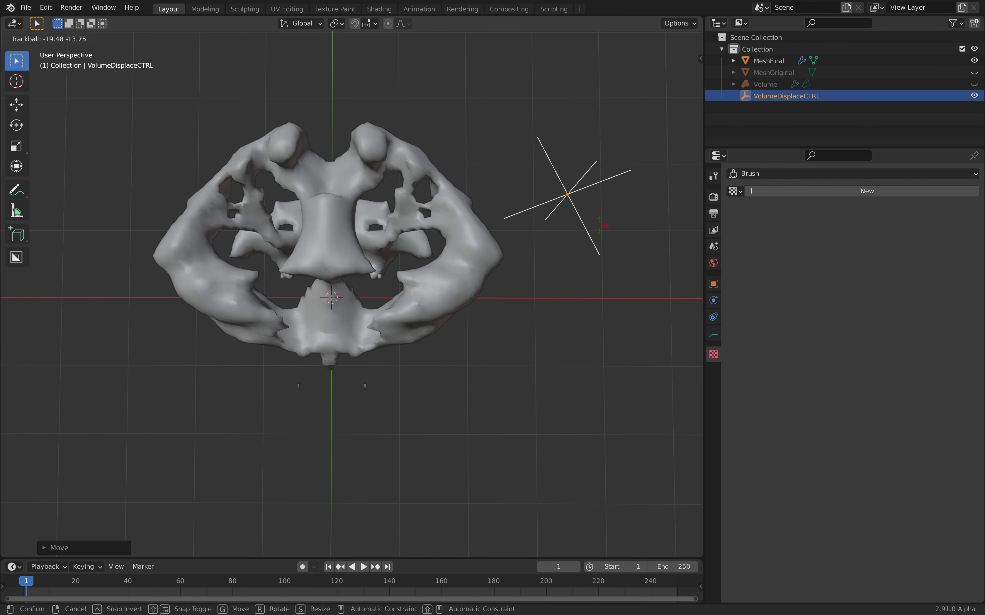
{"action": "left_click", "coordinate": [606, 248]}
- Move the VolumeDisplaceCTRL empty above the creature, close to the Y axis, and scale it down to about 0.84
{"action": "scroll", "coordinate": [594, 252], "scroll_direction": "down", "scroll_amount": 5}
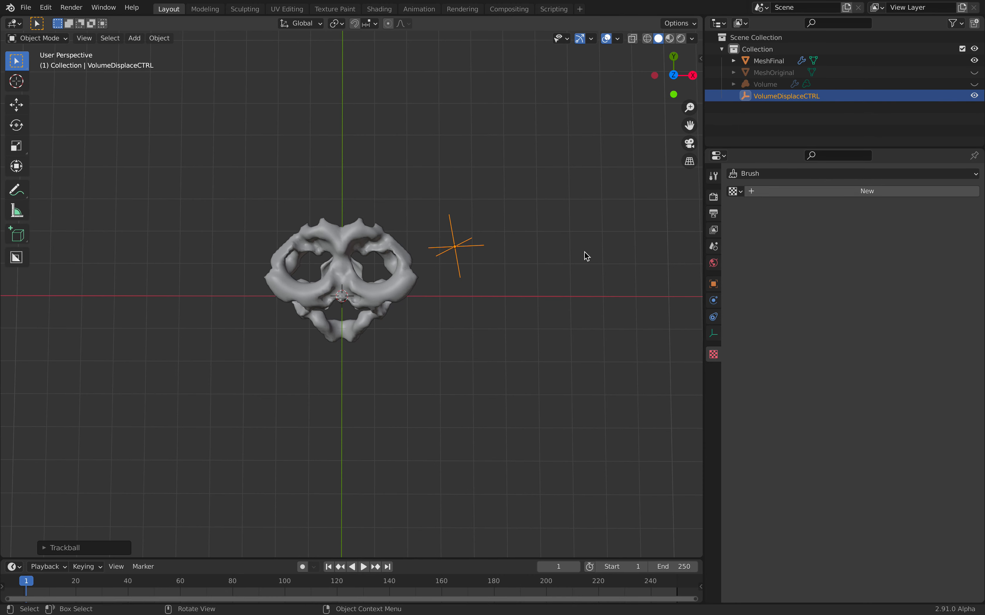
{"action": "key", "text": "g"}
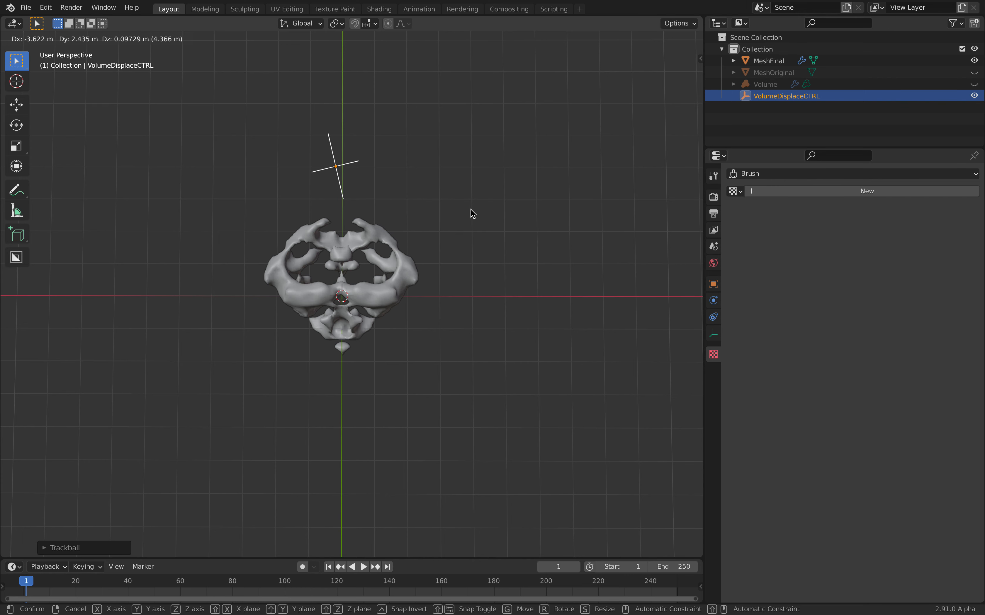
{"action": "left_click", "coordinate": [486, 222]}
{"action": "key", "text": "s"}
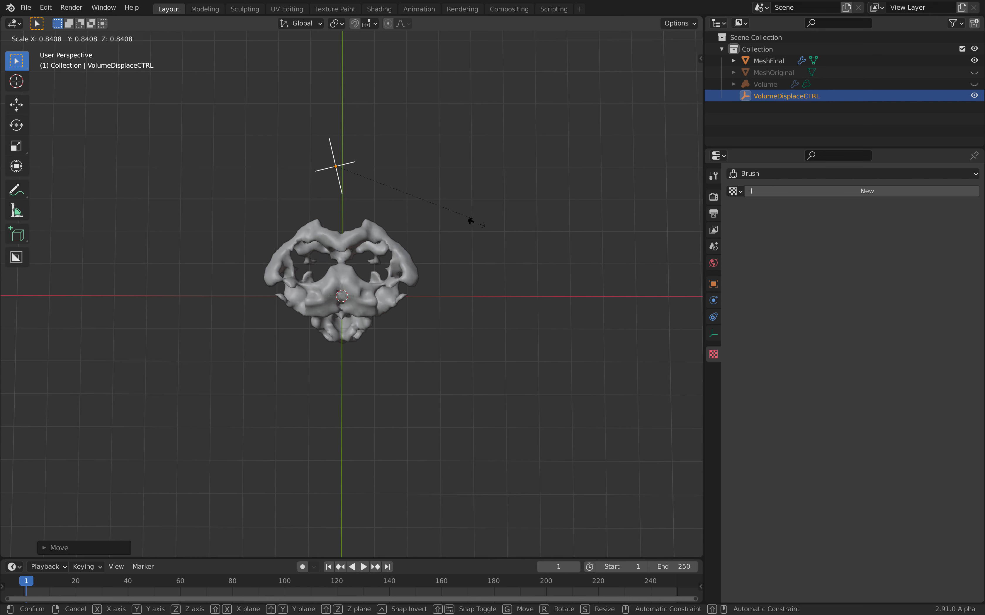
{"action": "left_click", "coordinate": [480, 226]}
{"action": "scroll", "coordinate": [482, 228], "scroll_direction": "up", "scroll_amount": 2}
{"action": "middle_click_drag", "start_coordinate": [483, 238], "coordinate": [489, 266], "text": "shift"}
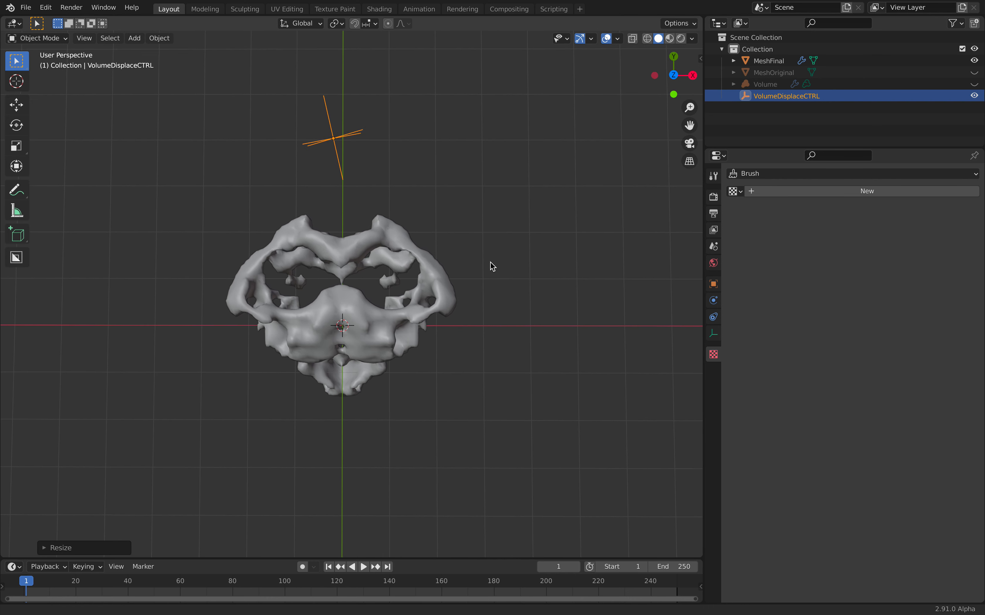
- Trackball-rotate the VolumeDisplaceCTRL empty above the creature and move it toward positive X and slightly negative Y
{"action": "key", "text": "s"}
{"action": "key", "text": "r"}
{"action": "key", "text": "r"}
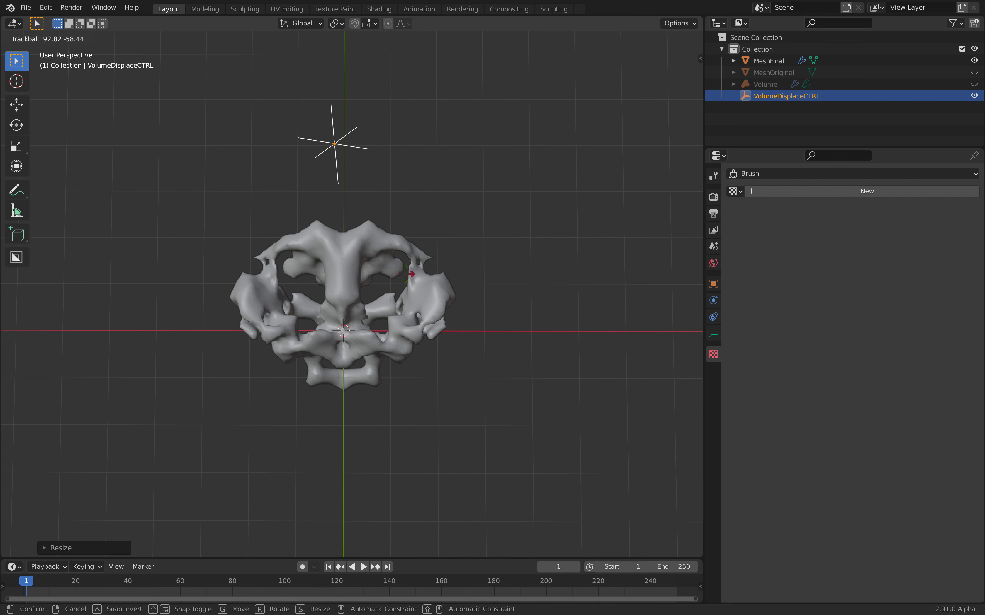
{"action": "left_click", "coordinate": [373, 242]}
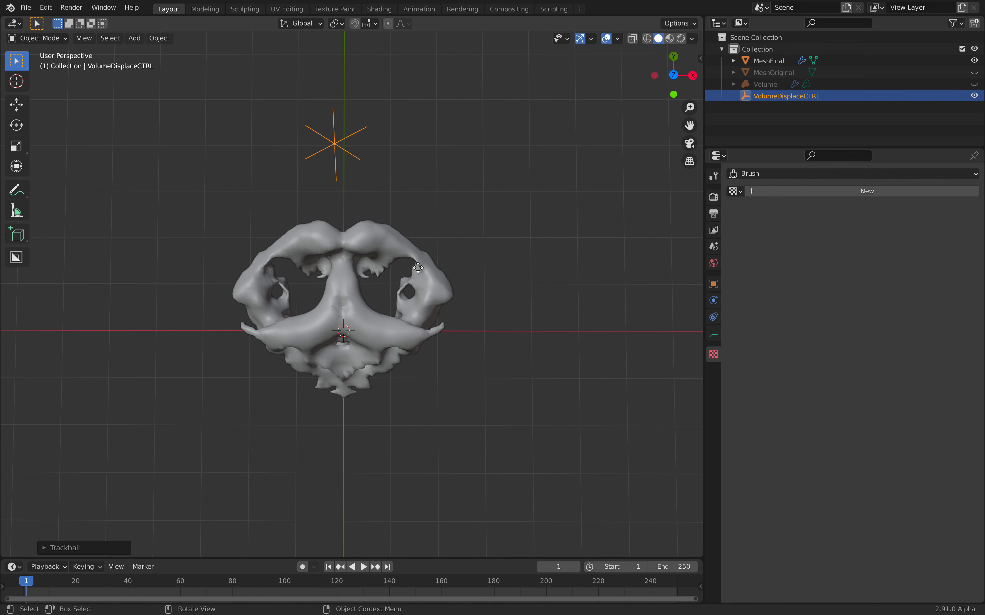
{"action": "key", "text": "g"}
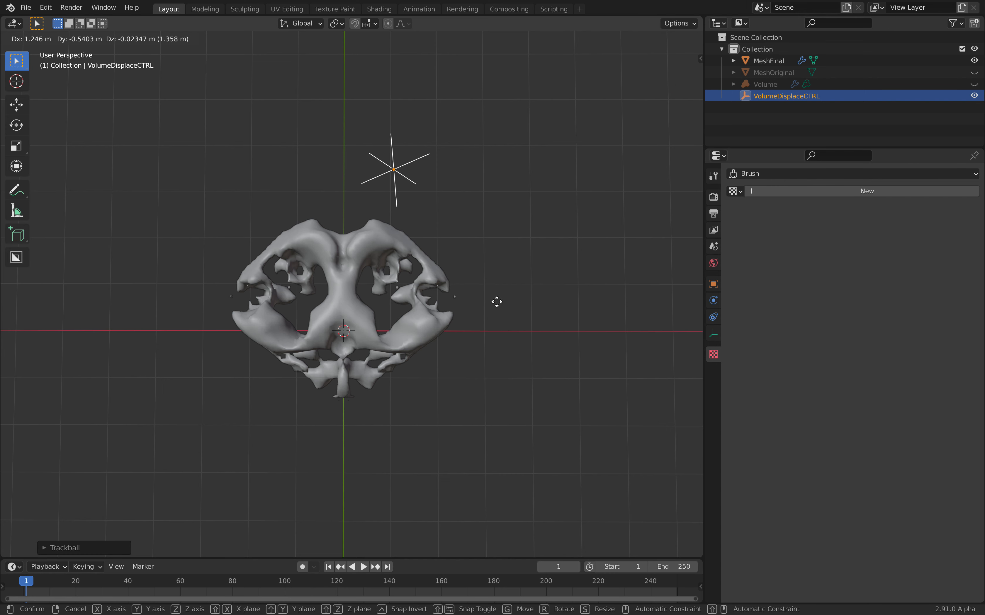
{"action": "left_click", "coordinate": [429, 277]}
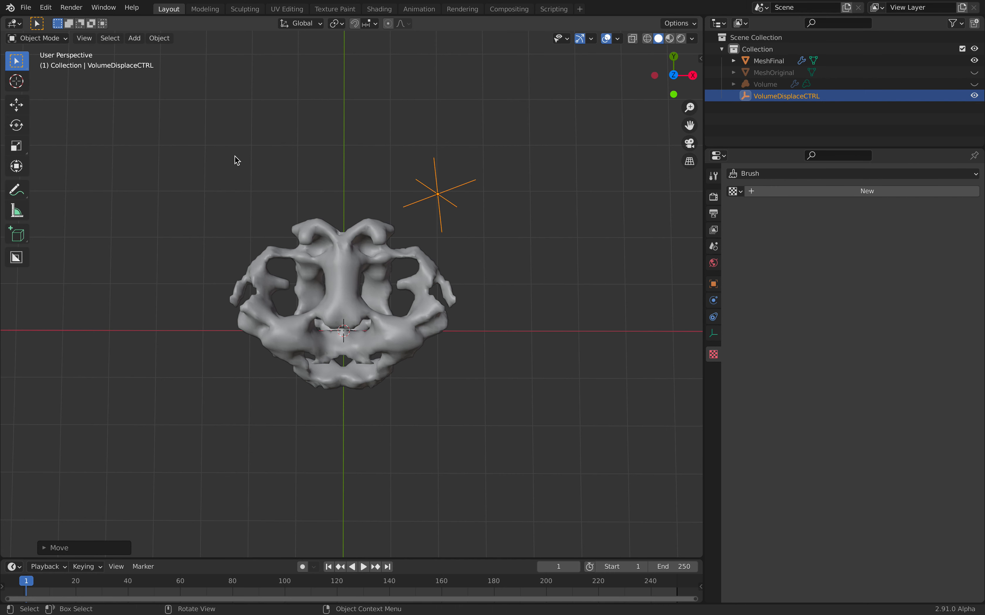
- Save volumetric_creature_001.blend, and move the VolumeDisplaceCTRL empty in negative Y to just past the X axis
{"action": "left_click", "coordinate": [25, 8]}
{"action": "left_click", "coordinate": [47, 86]}
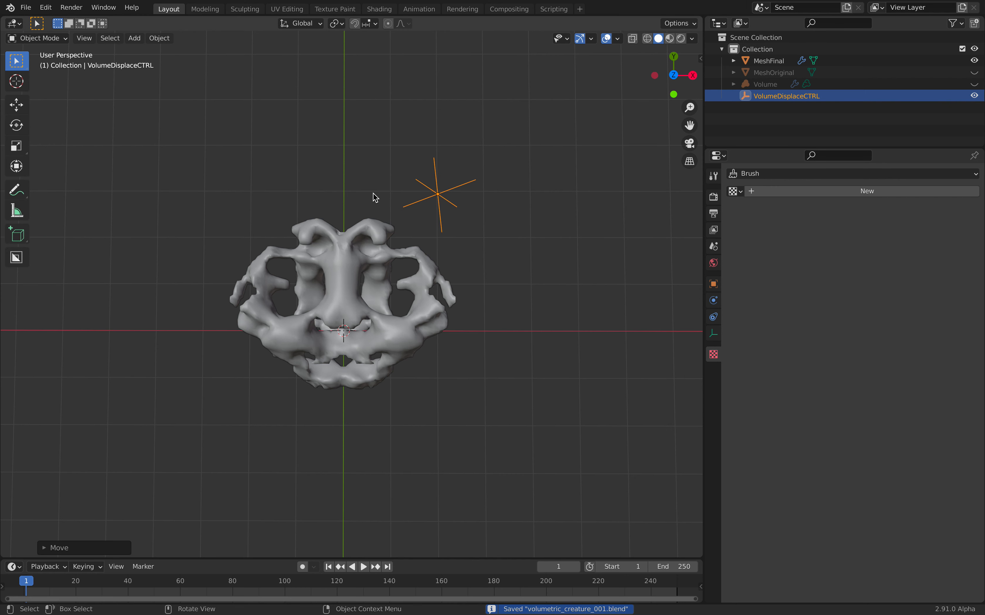
{"action": "key", "text": "g"}
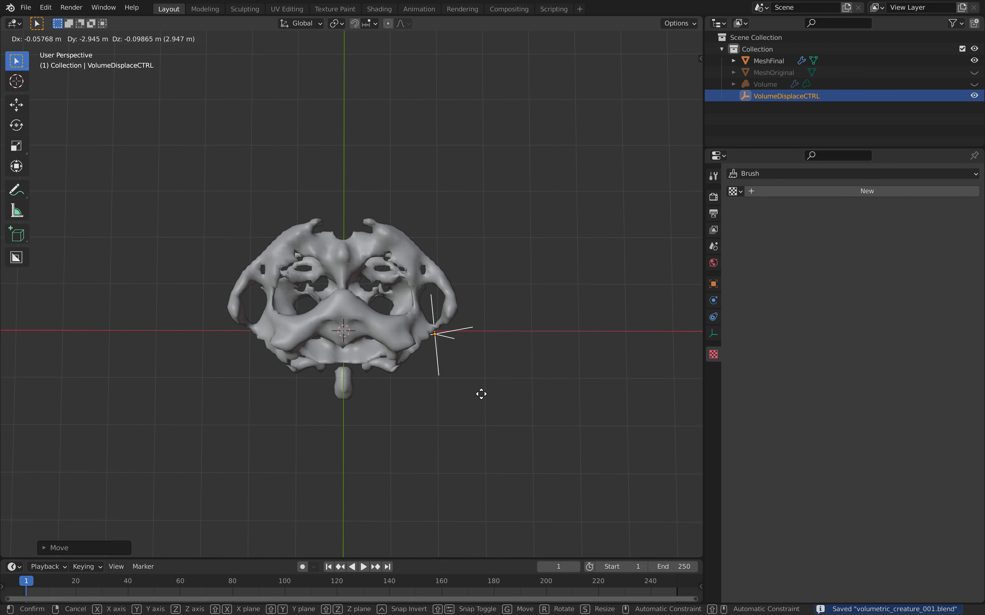
{"action": "left_click", "coordinate": [496, 376]}
- Trackball-rotate the VolumeDisplaceCTRL empty at its position beside the creature's lower edge
{"action": "key", "text": "r"}
{"action": "key", "text": "r"}
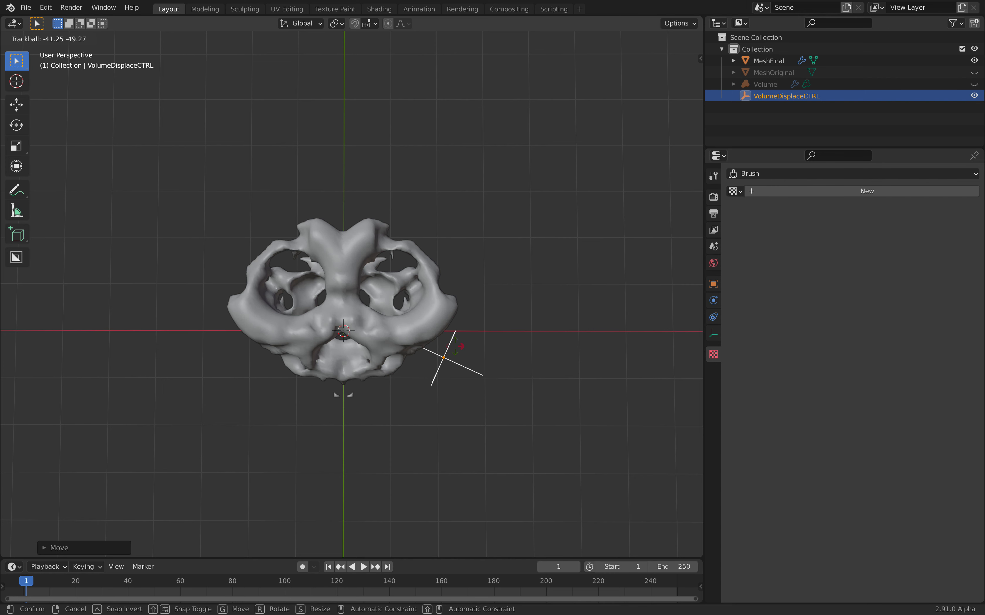
{"action": "left_click", "coordinate": [457, 359]}
- Set the Musgrave type of the Volume's displacement texture to Hybrid Multifractal
{"action": "left_click", "coordinate": [765, 62]}
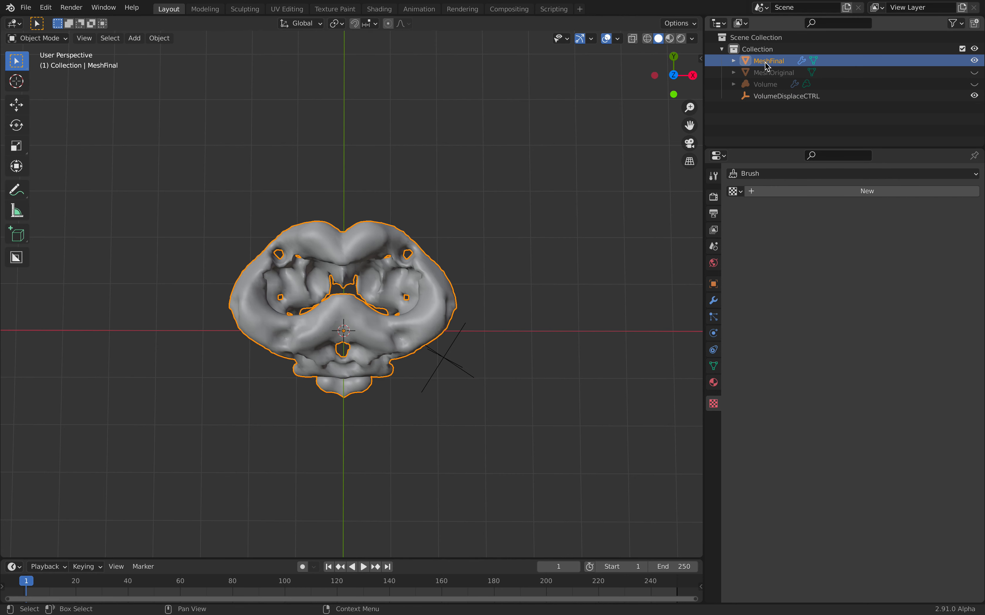
{"action": "left_click", "coordinate": [770, 84]}
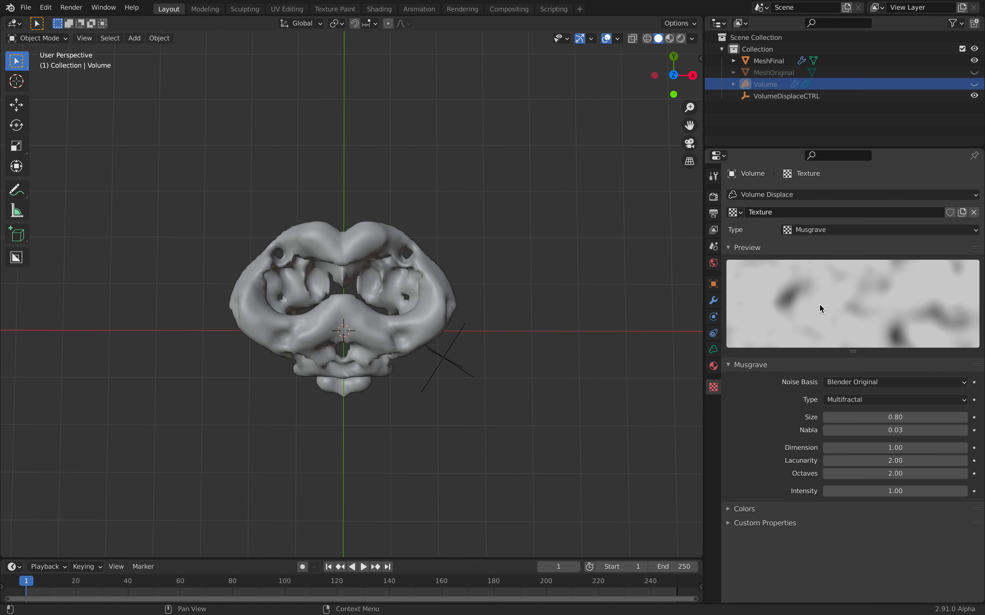
{"action": "left_click", "coordinate": [866, 404]}
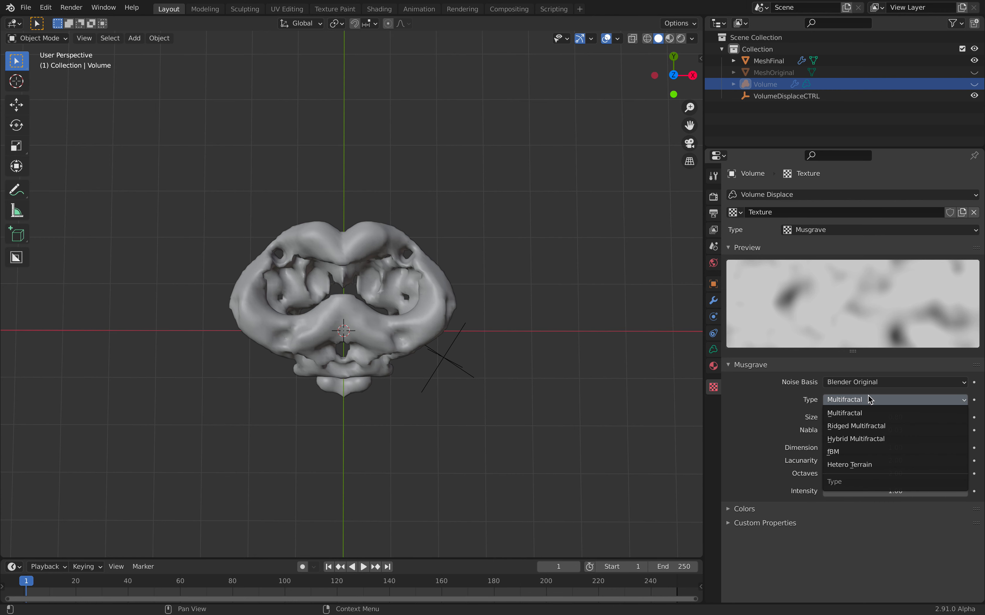
{"action": "key", "text": "Return"}
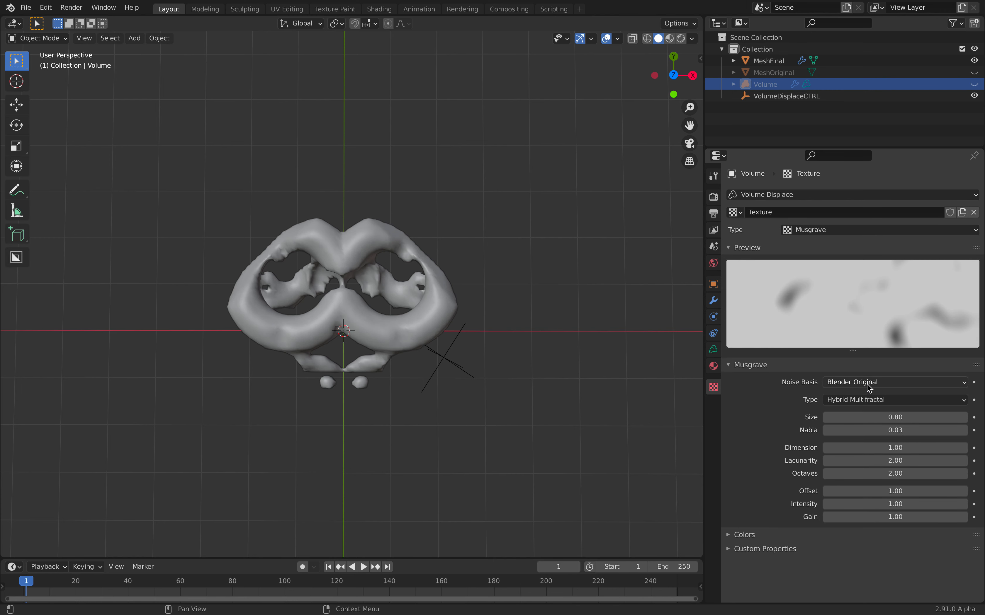
- Try the Cell Noise and Voronoi F3 noise bases on the Volume's Musgrave displacement texture
{"action": "left_click", "coordinate": [867, 384]}
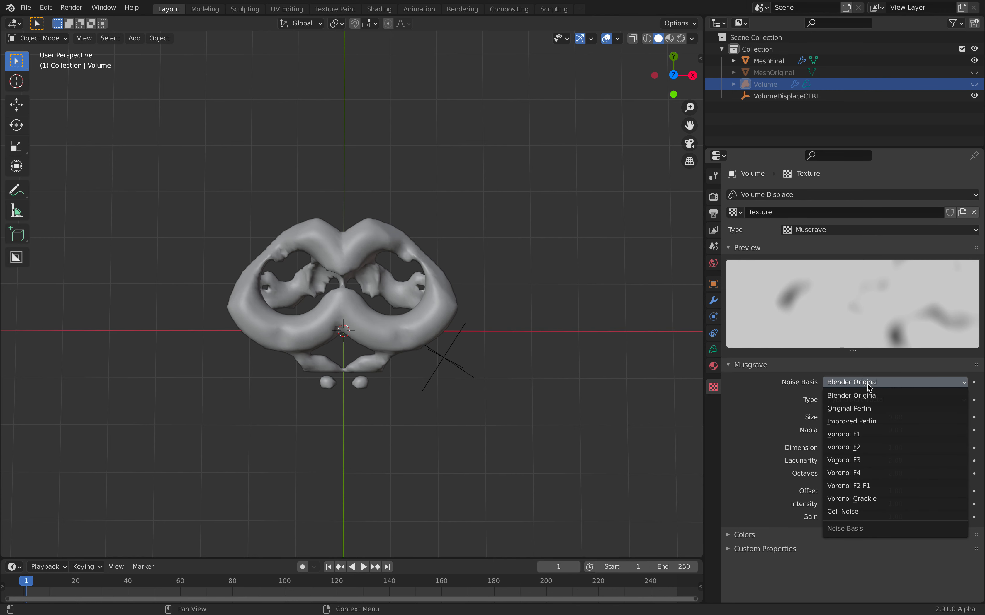
{"action": "left_click", "coordinate": [842, 511]}
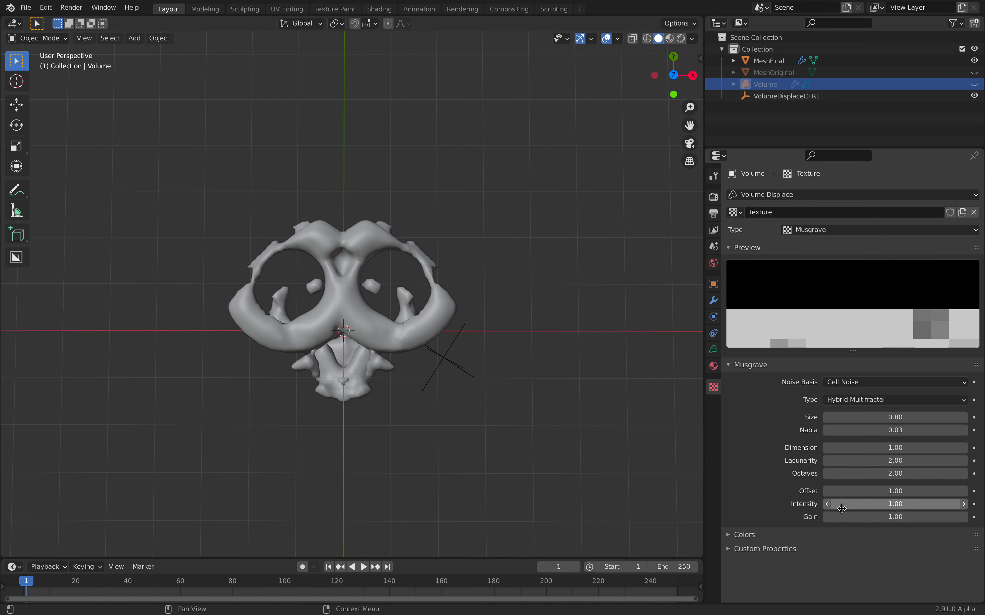
{"action": "left_click", "coordinate": [866, 382]}
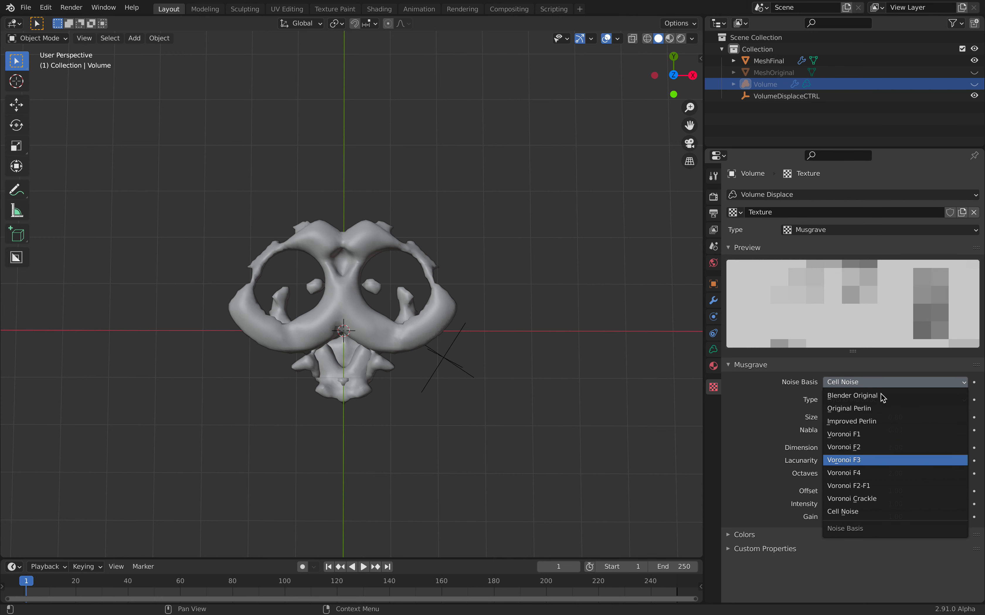
{"action": "left_click", "coordinate": [865, 459]}
- Change the Volume's displacement texture to Clouds, trying the Voronoi Crackle noise basis before choosing Cell Noise
{"action": "left_click", "coordinate": [848, 231]}
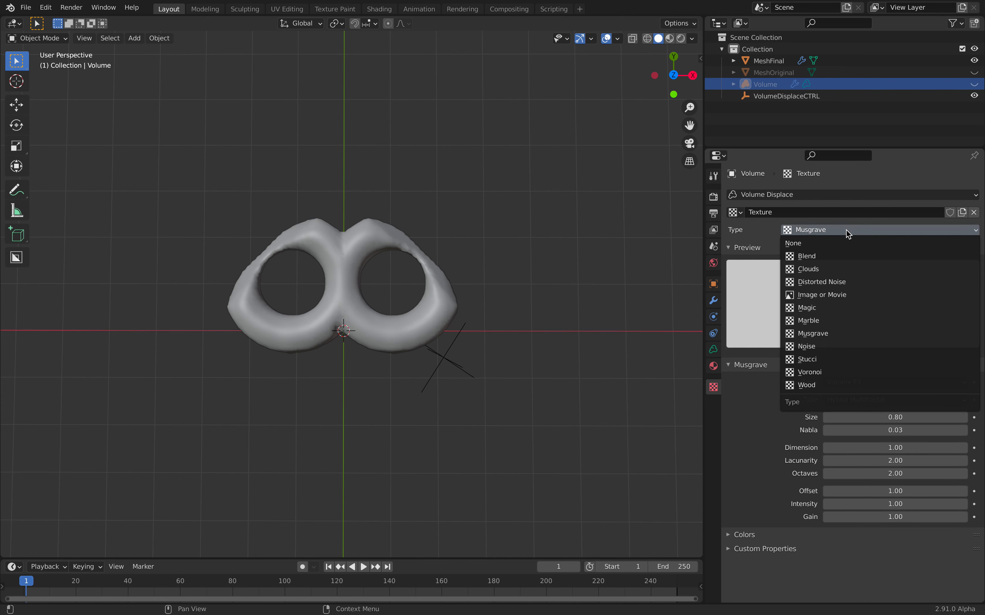
{"action": "left_click", "coordinate": [836, 269]}
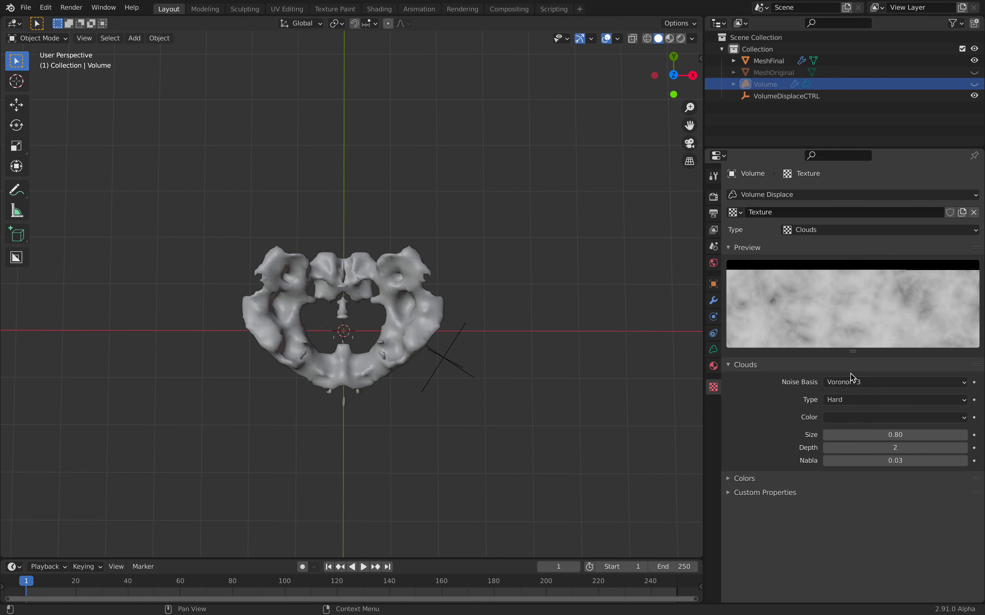
{"action": "left_click", "coordinate": [856, 384]}
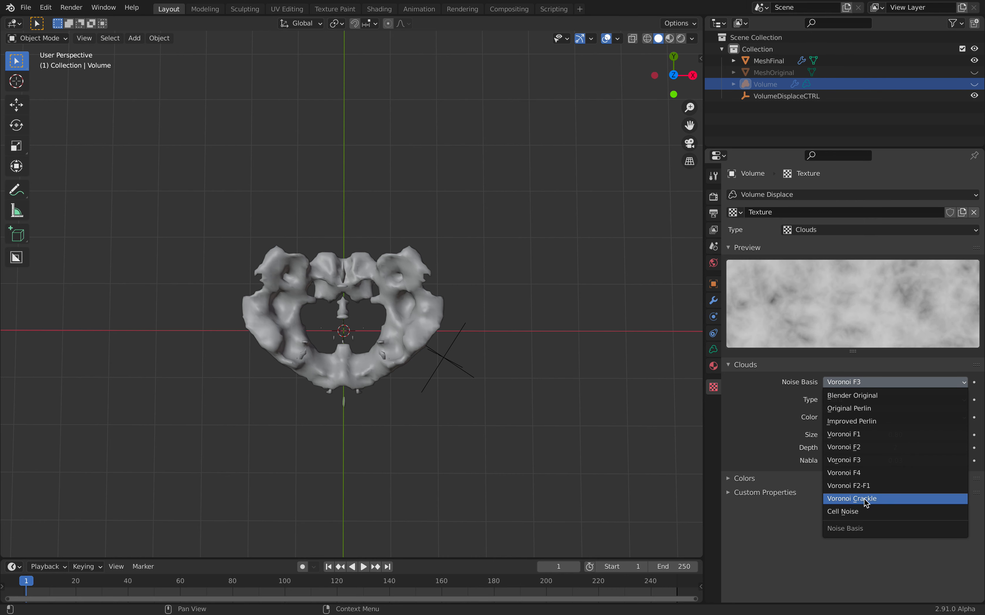
{"action": "key", "text": "Return"}
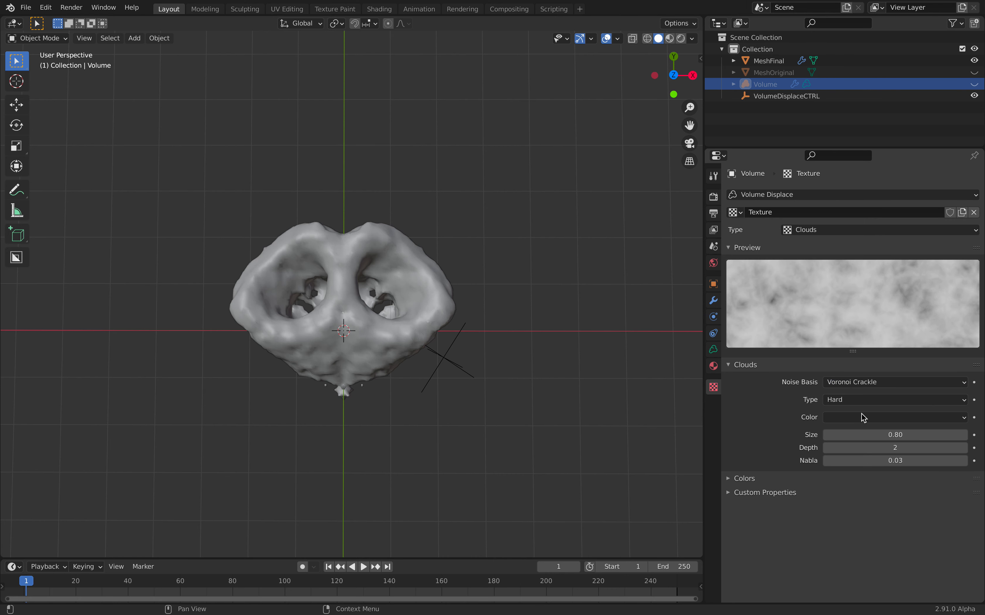
{"action": "left_click", "coordinate": [859, 384]}
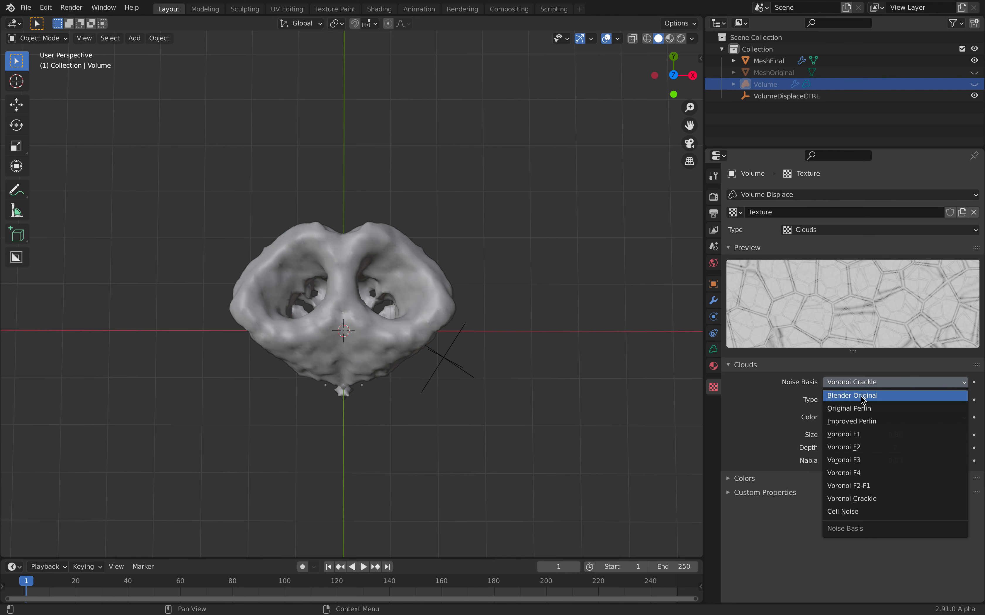
{"action": "left_click", "coordinate": [857, 512]}
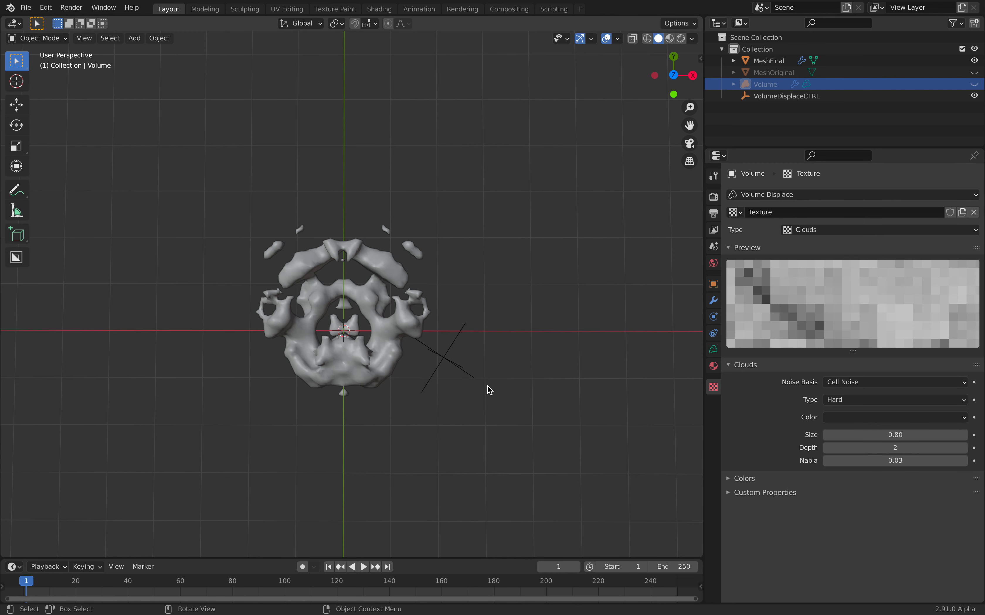
- Trackball-rotate the VolumeDisplaceCTRL empty and move it toward positive X and Y, to the positive Y side of the X axis
{"action": "left_click", "coordinate": [449, 358]}
{"action": "key", "text": "r"}
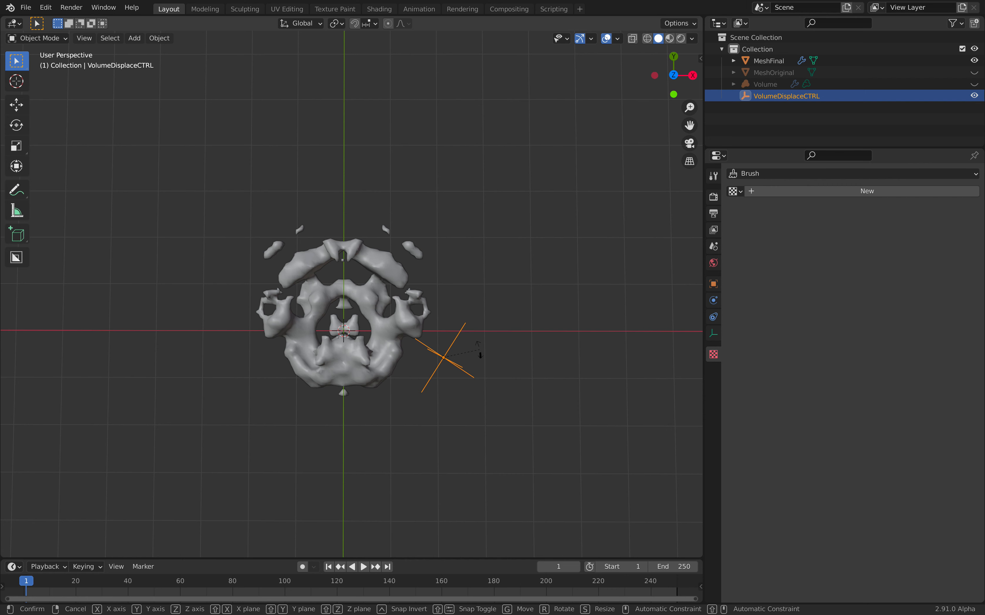
{"action": "key", "text": "r"}
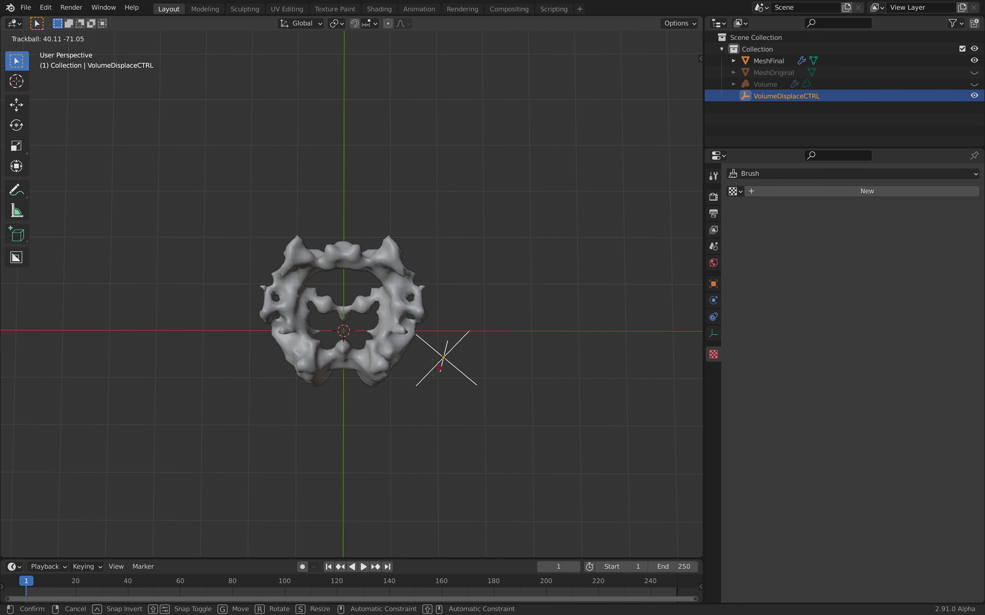
{"action": "left_click", "coordinate": [461, 369]}
{"action": "key", "text": "g"}
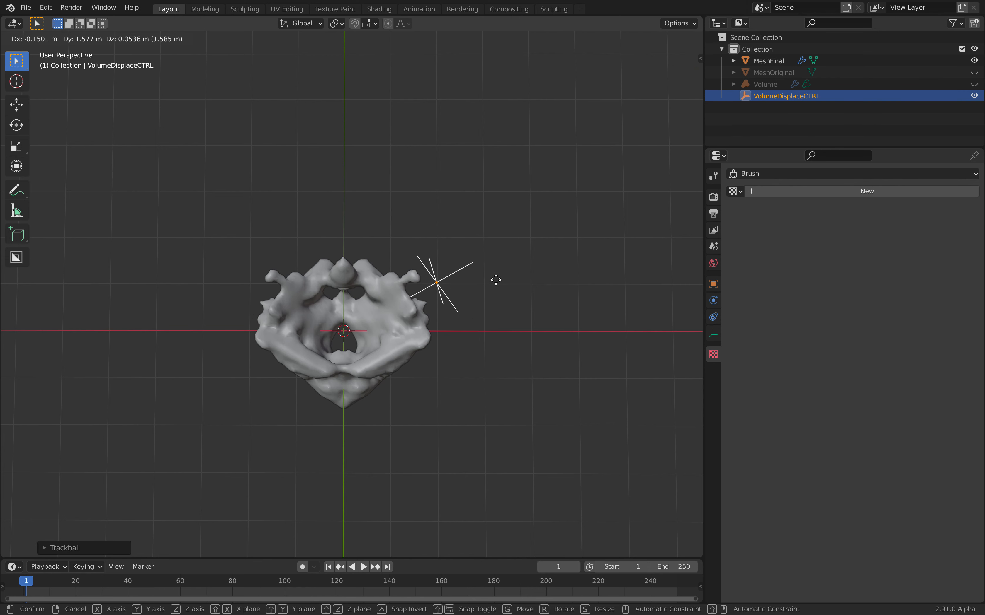
{"action": "left_click", "coordinate": [529, 314]}
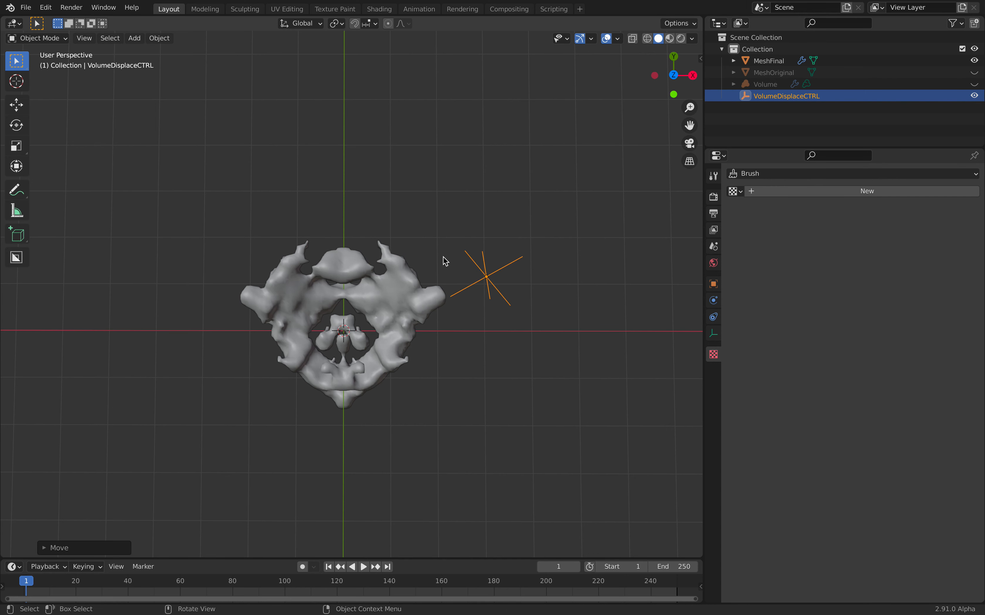
- Scale the VolumeDisplaceCTRL empty up about 2.4 times and move it across the Y axis to the negative X side, near the creature's upper edge
{"action": "key", "text": "s"}
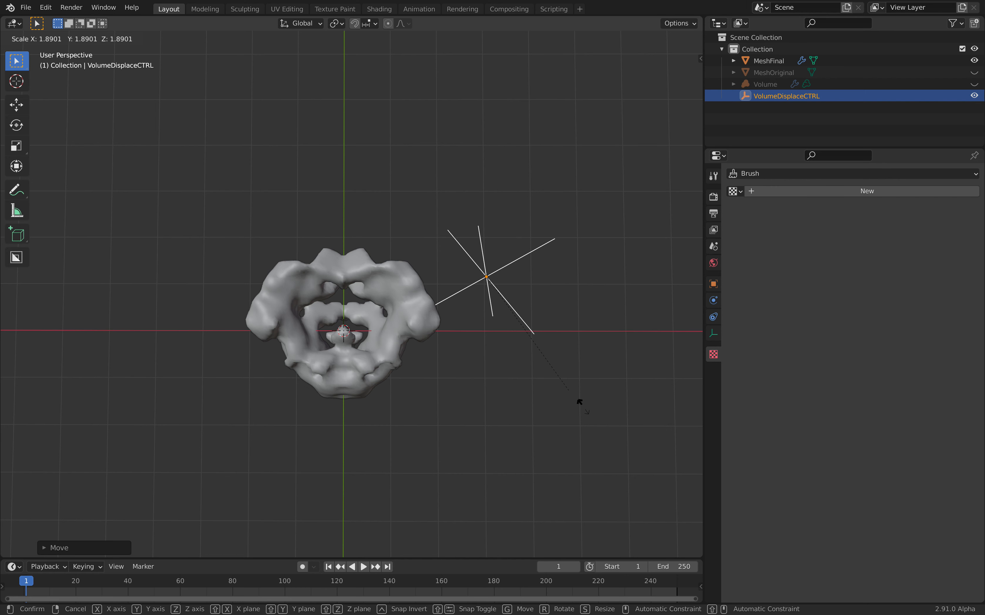
{"action": "left_click", "coordinate": [590, 414]}
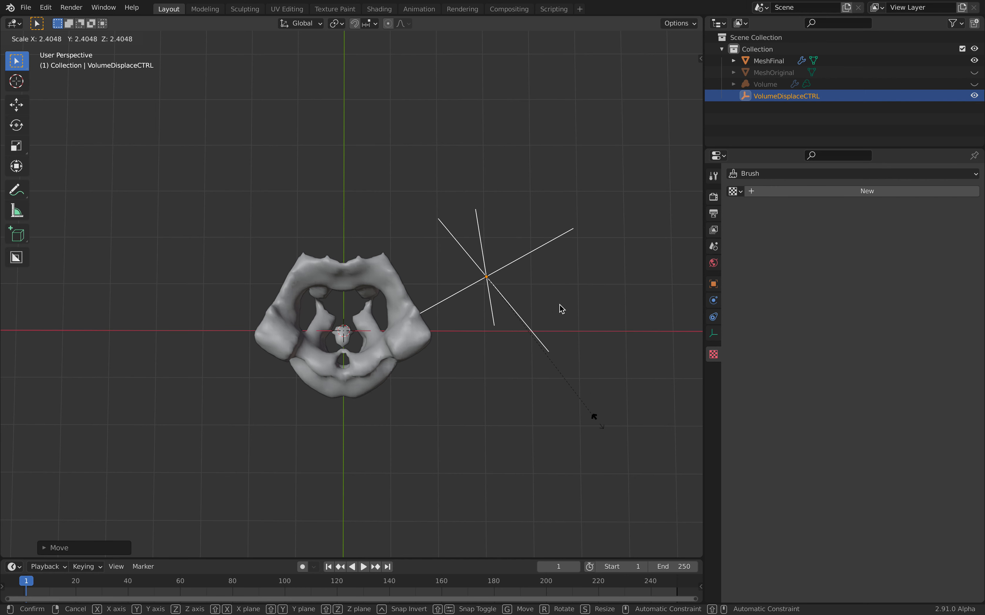
{"action": "key", "text": "g"}
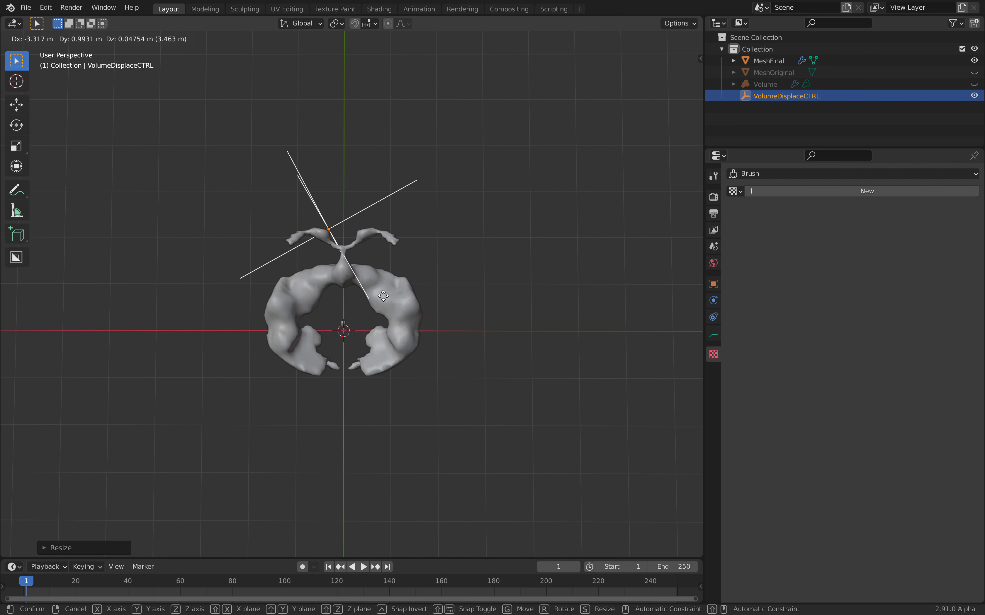
{"action": "left_click", "coordinate": [438, 294]}
- Trackball-rotate the enlarged VolumeDisplaceCTRL empty, deselect it, and save volumetric_creature_001.blend
{"action": "key", "text": "r"}
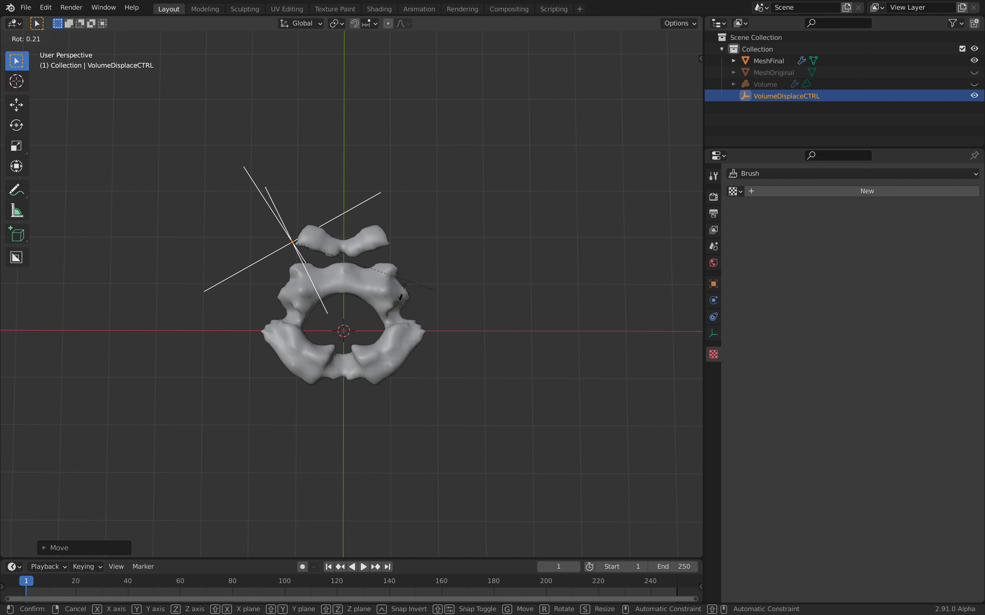
{"action": "key", "text": "r"}
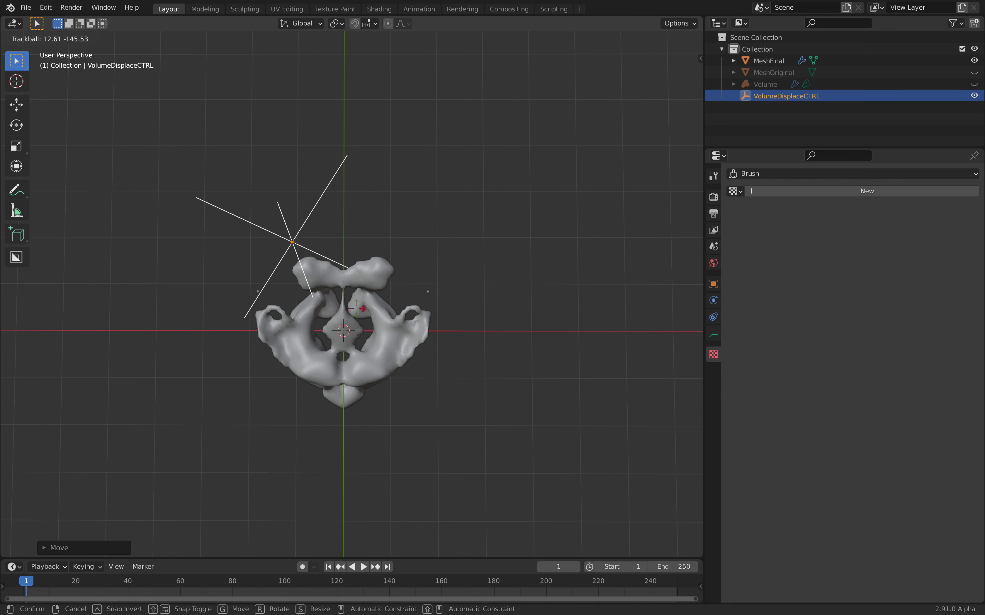
{"action": "left_click", "coordinate": [446, 278]}
{"action": "left_click", "coordinate": [447, 278]}
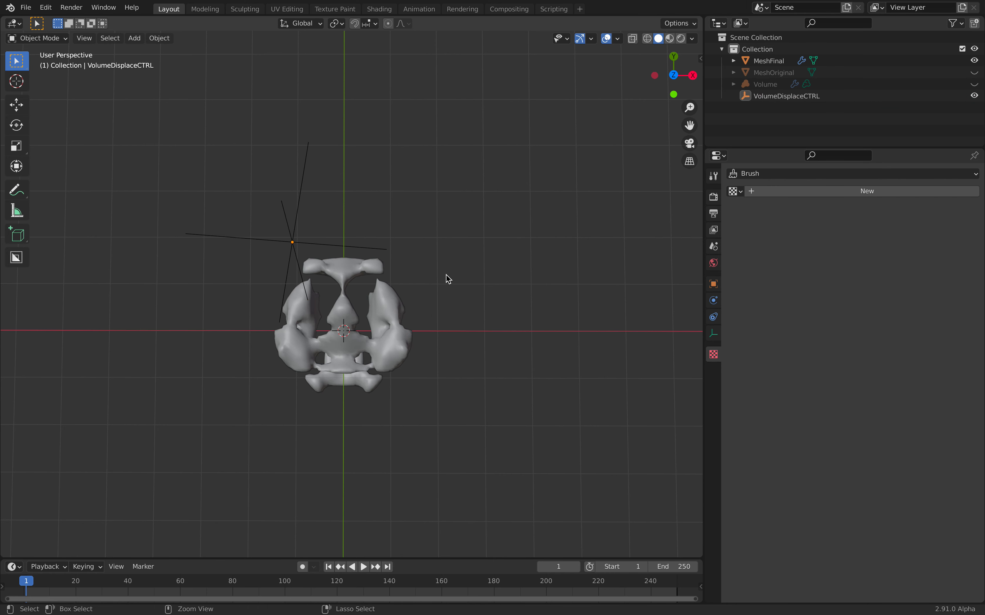
{"action": "key", "text": "ctrl+s"}
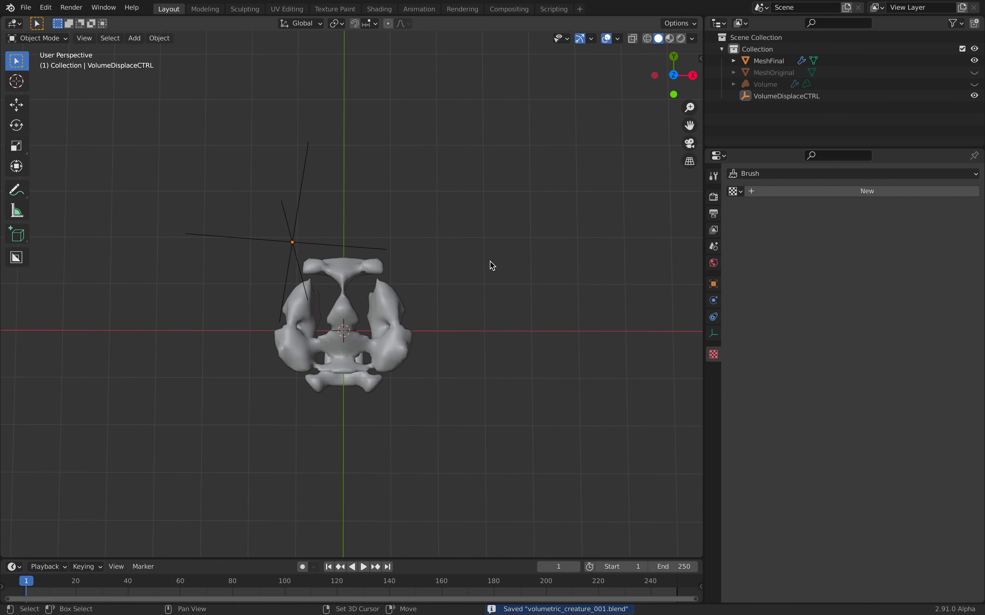
- Add a mesh circle at the 3D cursor in the middle of the creature
{"action": "middle_click_drag", "start_coordinate": [490, 266], "coordinate": [466, 280], "text": "shift"}
{"action": "key", "text": "shift+a"}
{"action": "mouse_move", "coordinate": [468, 278]}
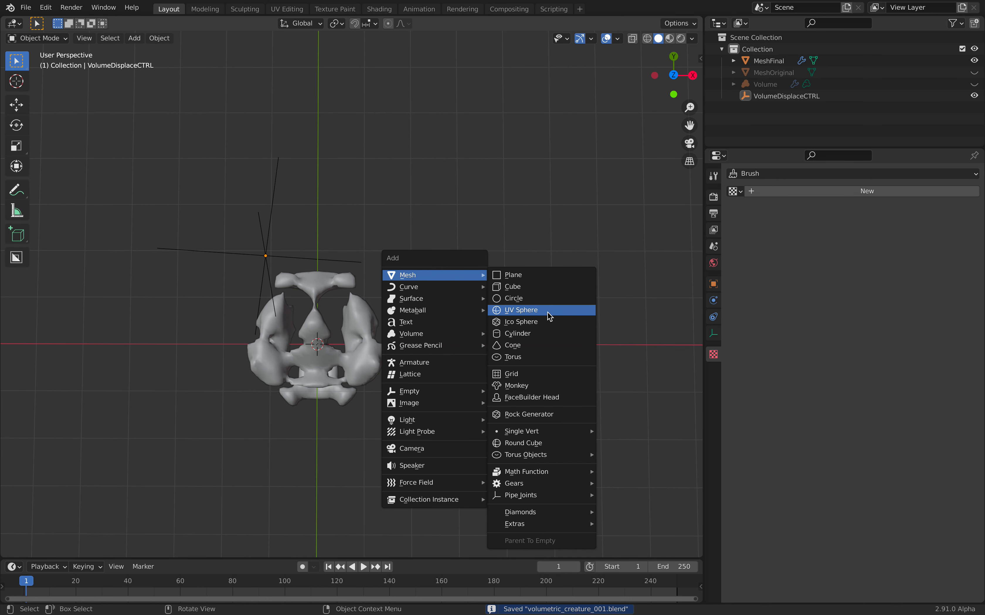
{"action": "left_click", "coordinate": [549, 302]}
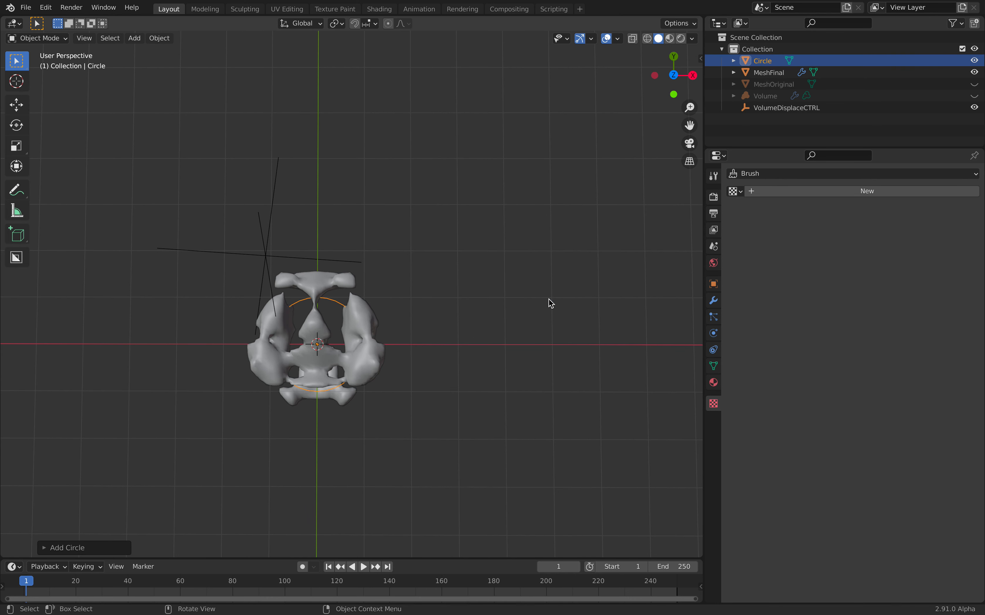
- Move the circle out beside the creature and clear its location to return it to the origin
{"action": "key", "text": "g"}
{"action": "left_click", "coordinate": [512, 226]}
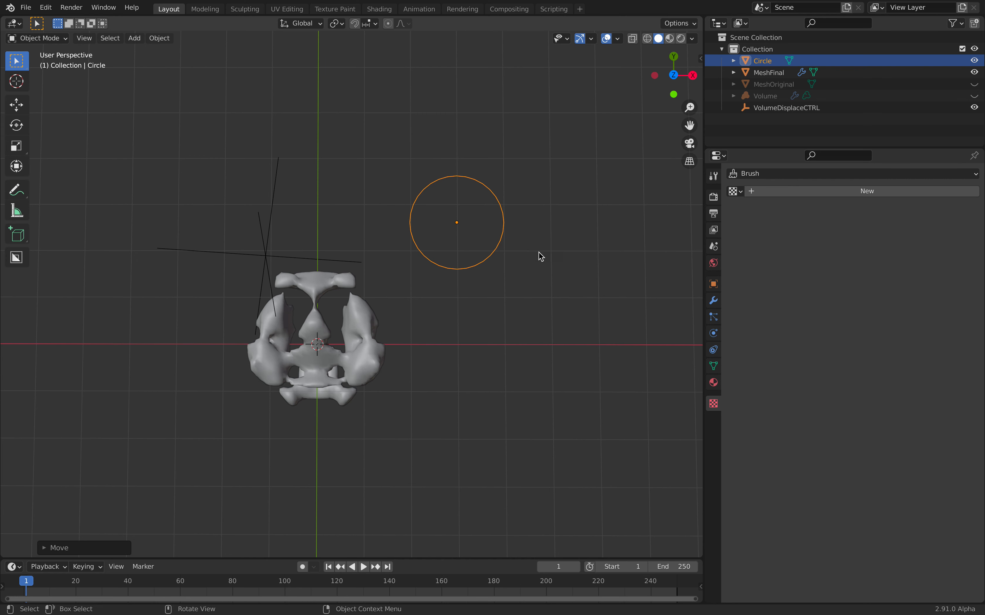
{"action": "key", "text": "alt+g"}
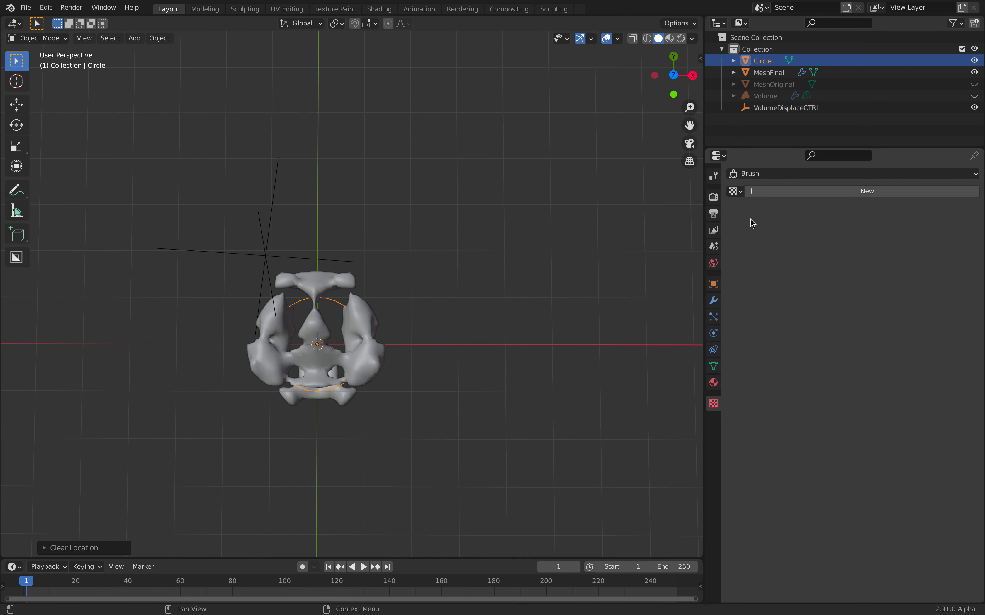
- Add a Skin modifier and a Subdivision Surface modifier to the circle
{"action": "left_click", "coordinate": [714, 302]}
{"action": "left_click", "coordinate": [797, 196]}
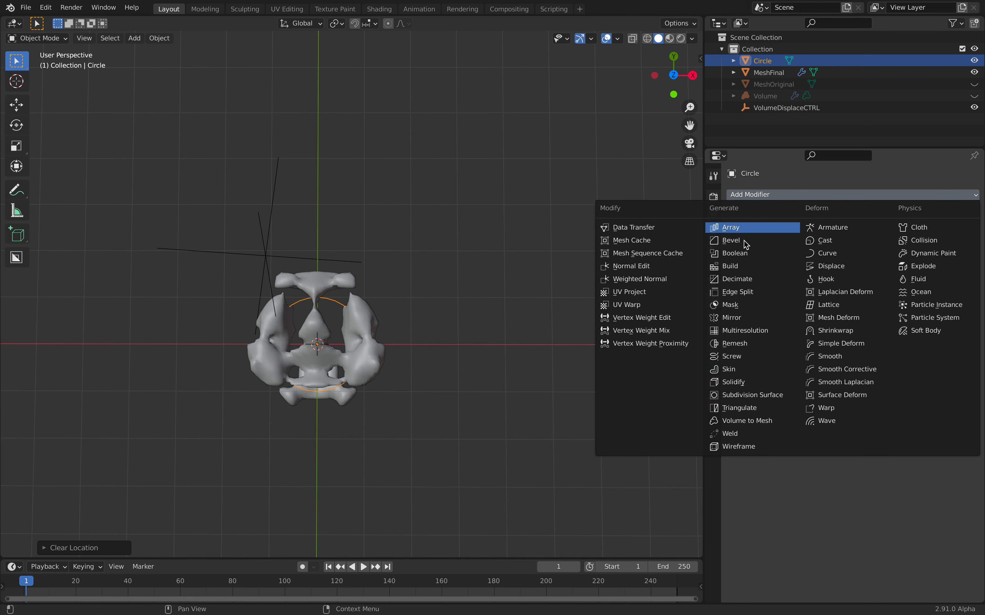
{"action": "left_click", "coordinate": [731, 369]}
{"action": "scroll", "coordinate": [486, 323], "scroll_direction": "up", "scroll_amount": 2}
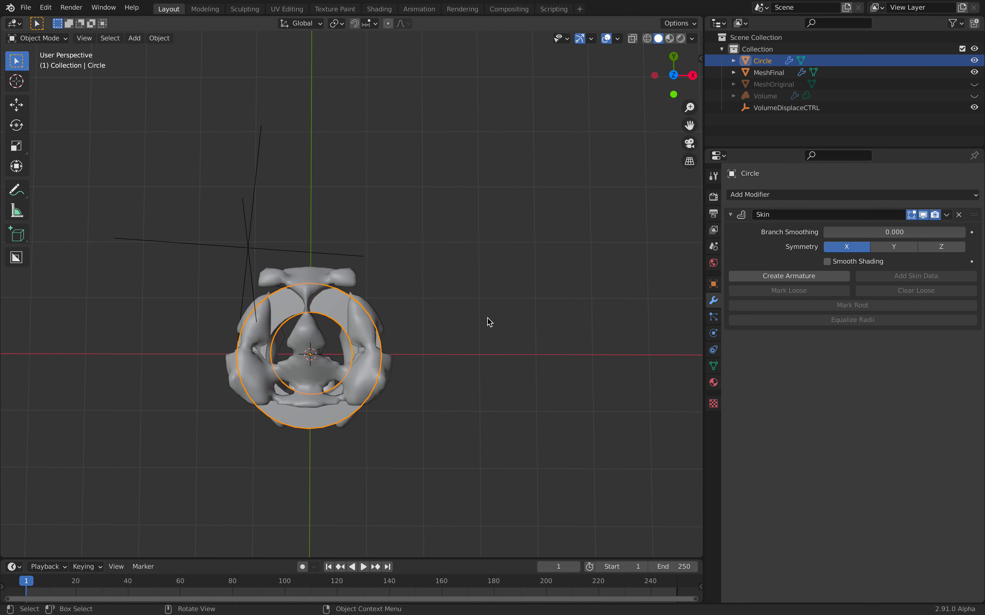
{"action": "left_click", "coordinate": [785, 197]}
{"action": "left_click", "coordinate": [759, 397]}
{"action": "middle_click_drag", "start_coordinate": [494, 344], "coordinate": [499, 290]}
- Add a Displace modifier to the circle and place it between the Skin and Subdivision modifiers
{"action": "left_click", "coordinate": [787, 195]}
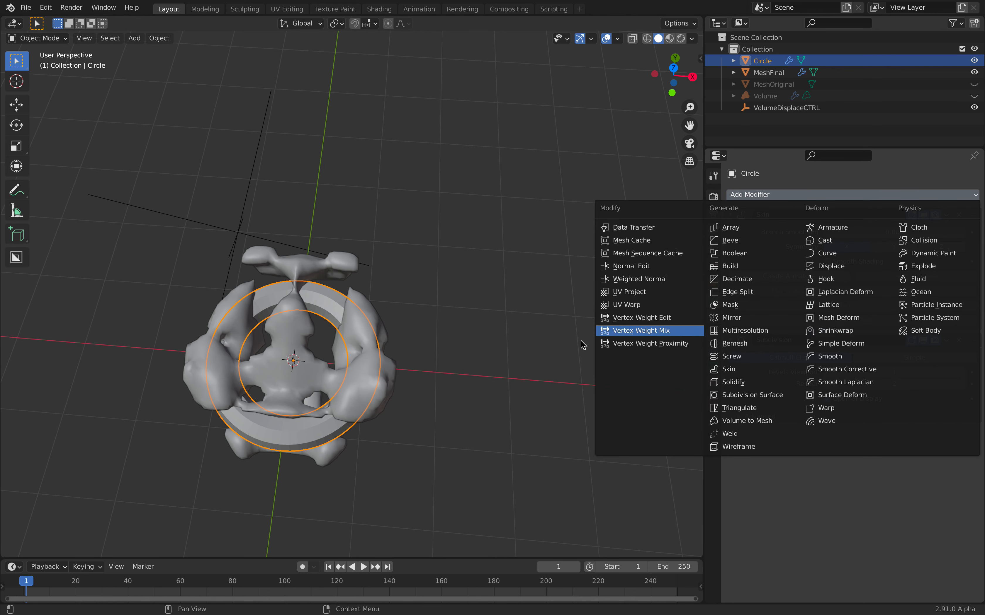
{"action": "left_click", "coordinate": [774, 196]}
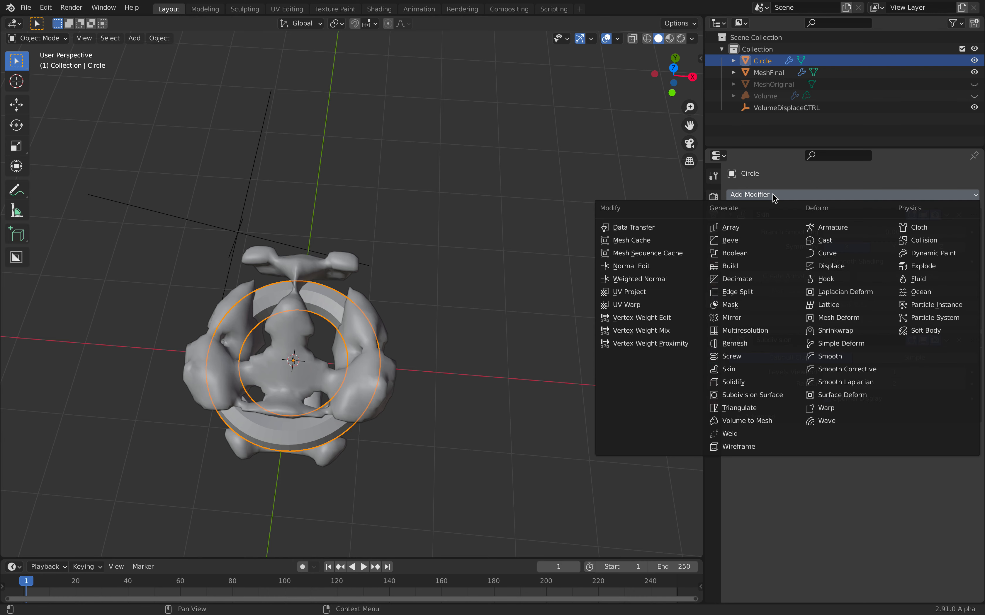
{"action": "left_click", "coordinate": [830, 266]}
{"action": "left_click_drag", "start_coordinate": [974, 433], "coordinate": [981, 325]}
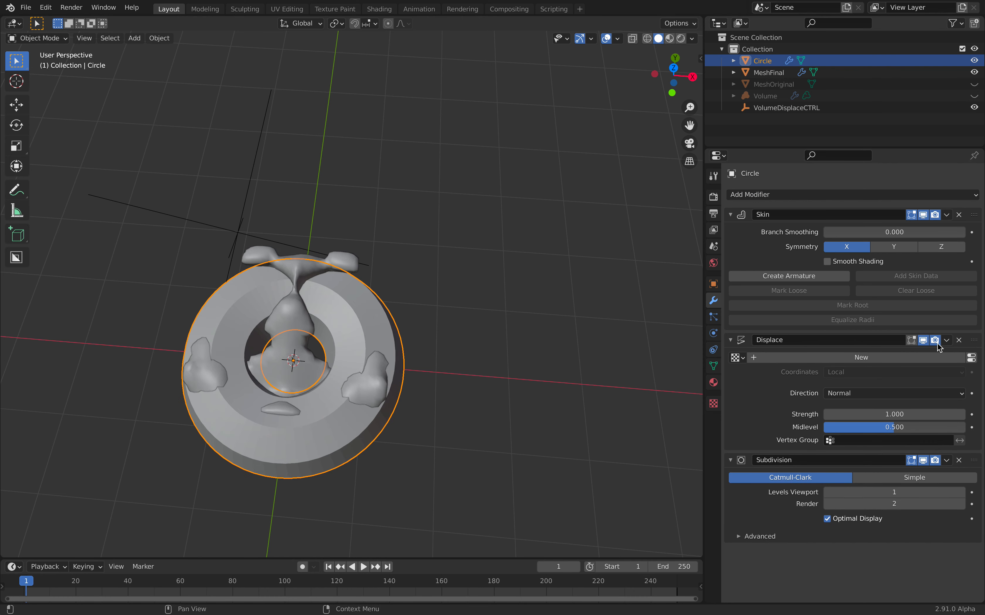
- Create a new Clouds texture for the circle's Displace modifier and set its size to 1.67
{"action": "left_click", "coordinate": [847, 360]}
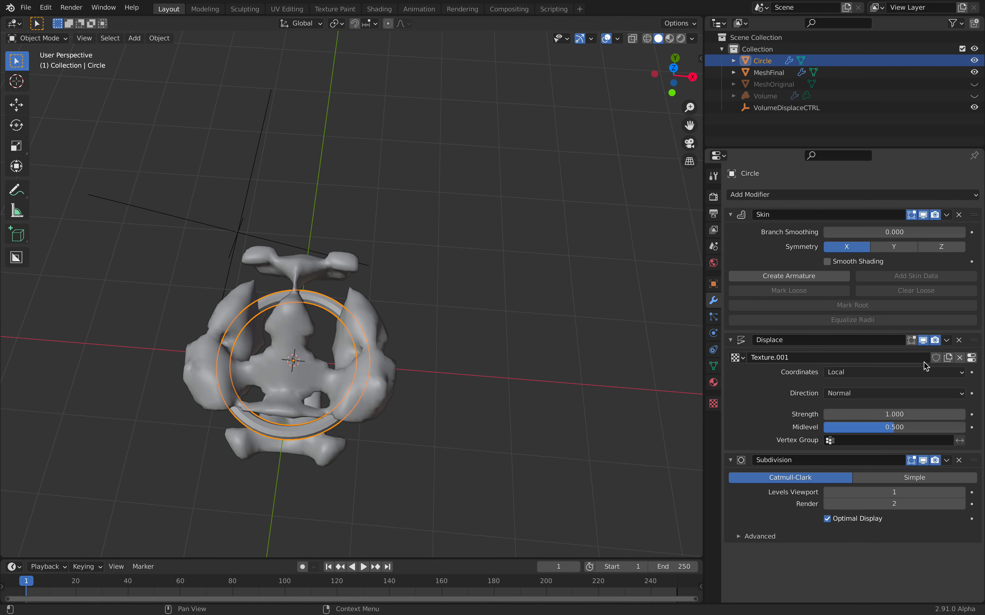
{"action": "left_click", "coordinate": [972, 358]}
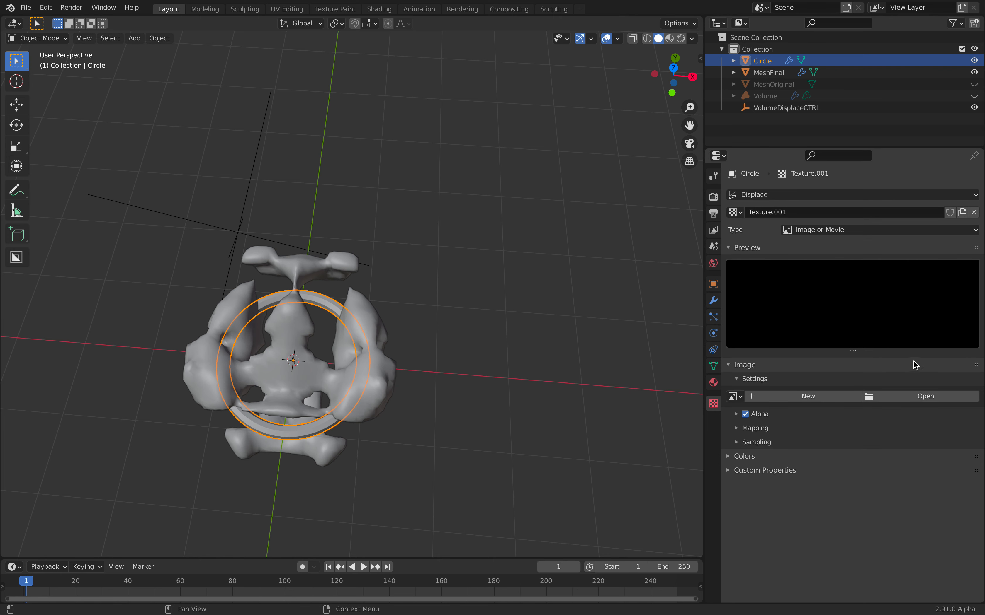
{"action": "left_click", "coordinate": [833, 230]}
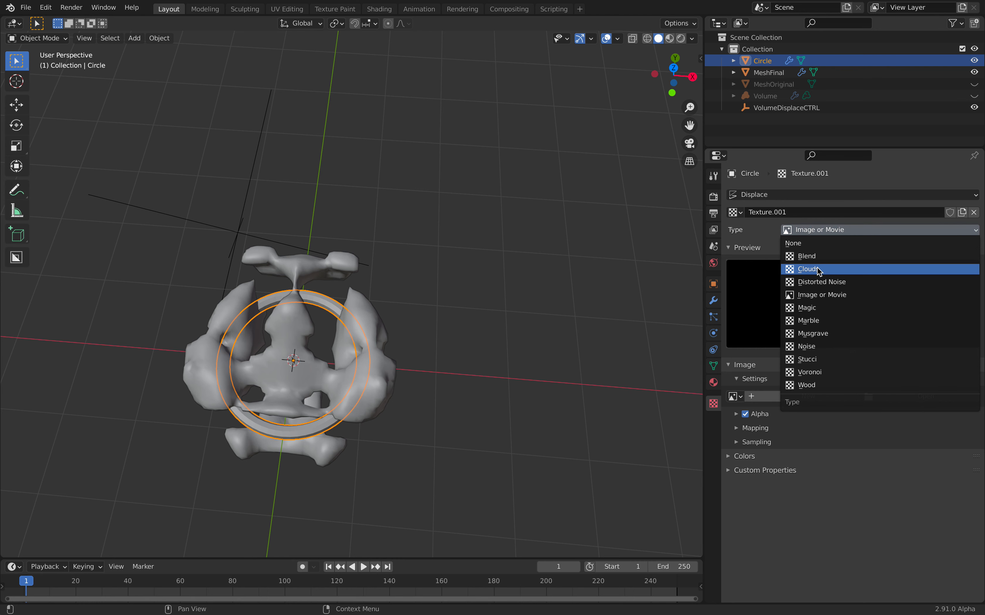
{"action": "left_click", "coordinate": [830, 271]}
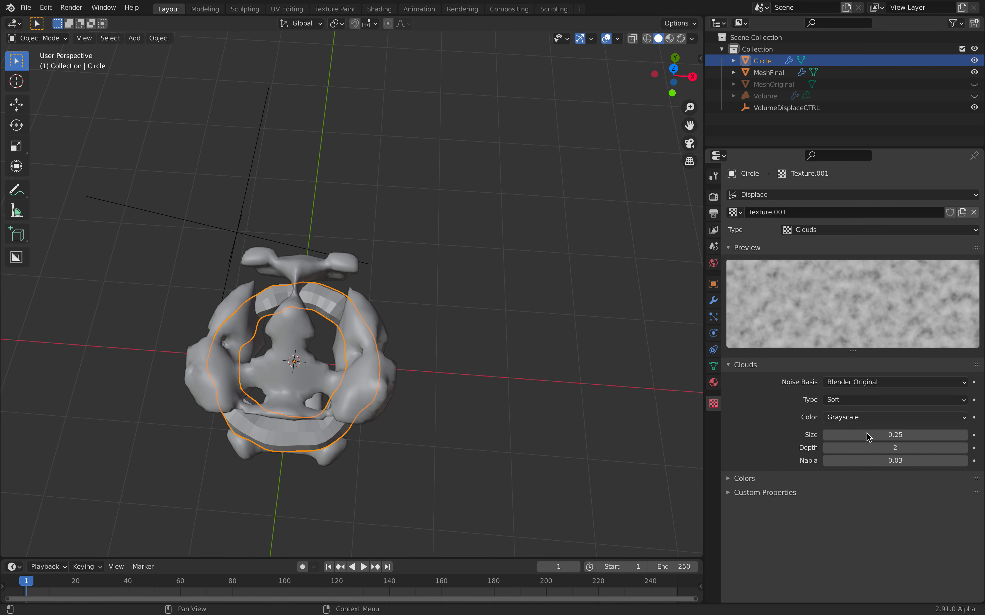
{"action": "left_click_drag", "start_coordinate": [850, 434], "coordinate": [864, 433]}
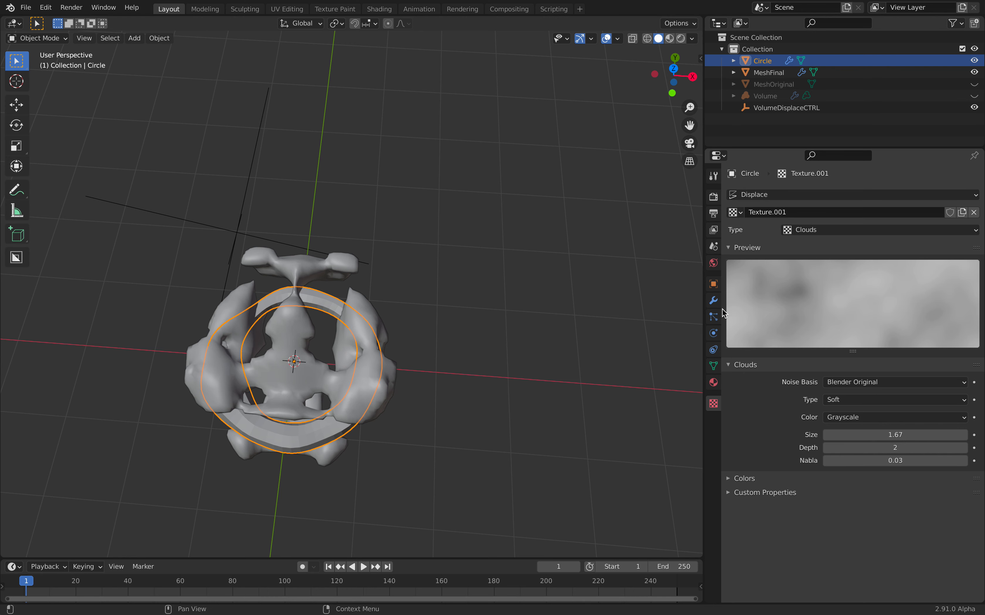
- Set the circle's Displace strength to 7.6 and place the Displace modifier above the Skin modifier in the stack
{"action": "left_click", "coordinate": [714, 301]}
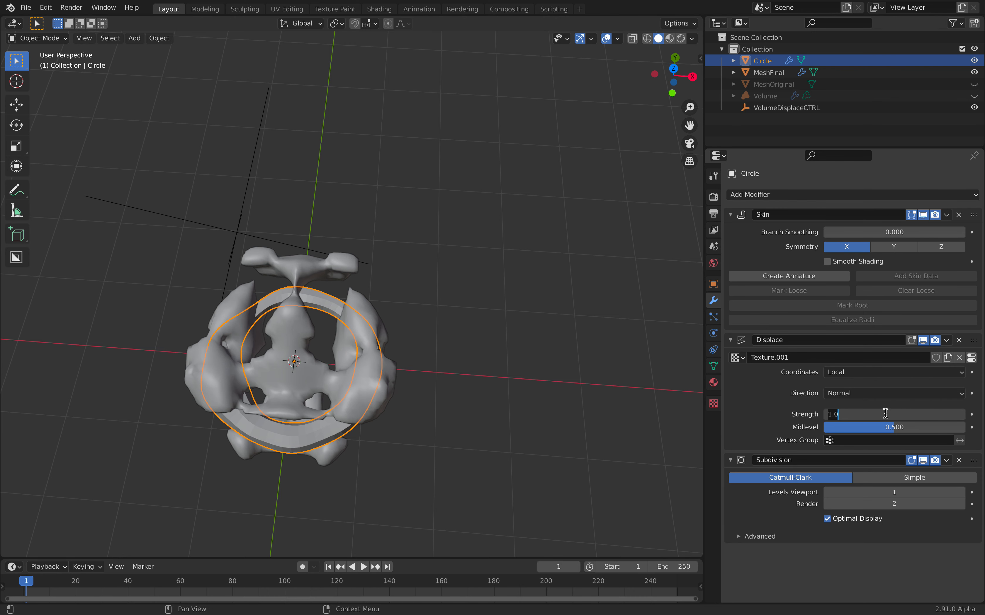
{"action": "left_click_drag", "start_coordinate": [834, 414], "coordinate": [891, 414]}
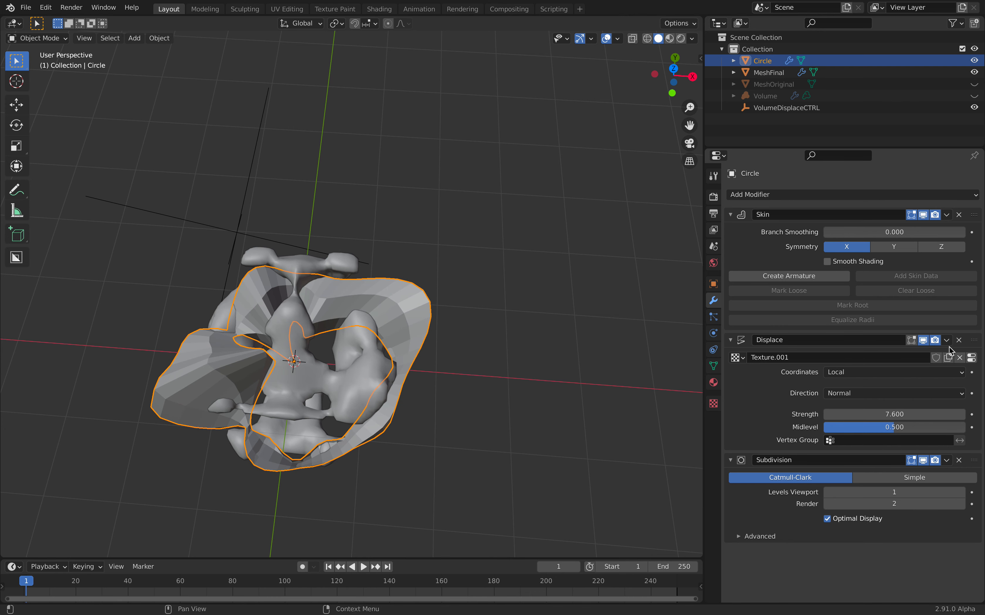
{"action": "left_click_drag", "start_coordinate": [974, 343], "coordinate": [973, 215]}
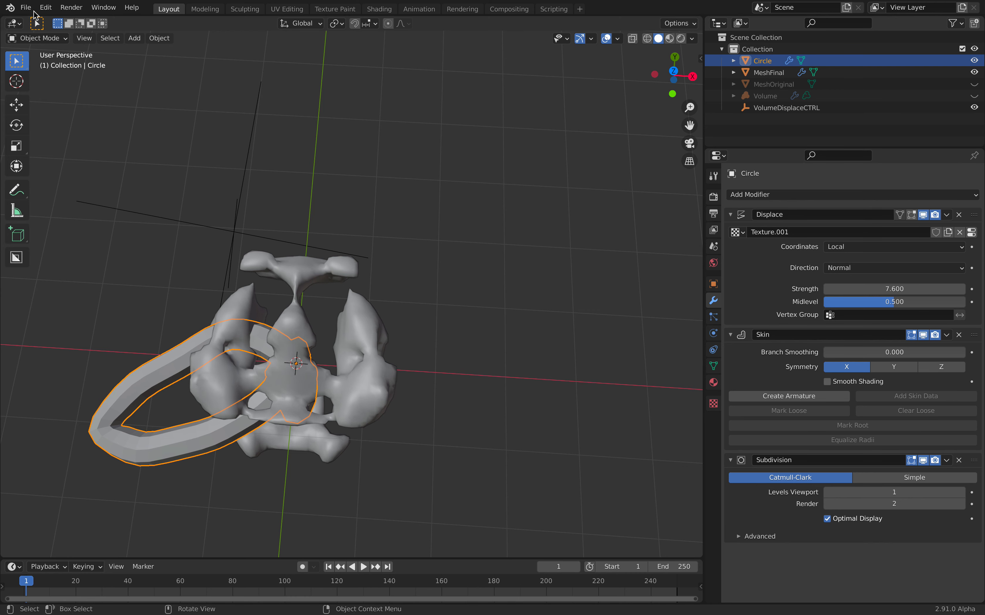
- Save the scene as a new incremented version named volumetric_creature_002.blend
{"action": "left_click", "coordinate": [26, 7]}
{"action": "key", "text": "super+shift+s"}
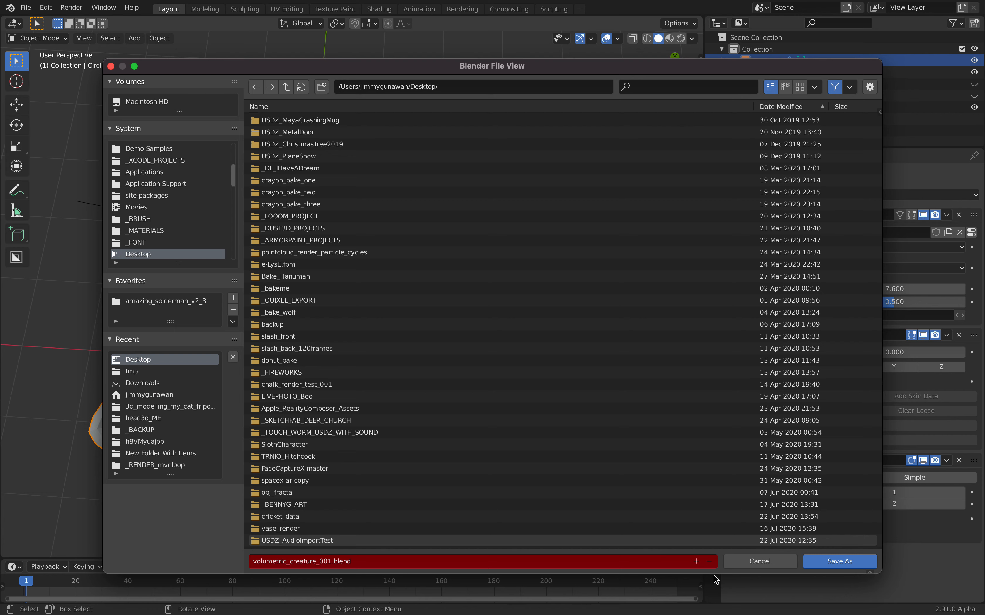
{"action": "left_click", "coordinate": [832, 562]}
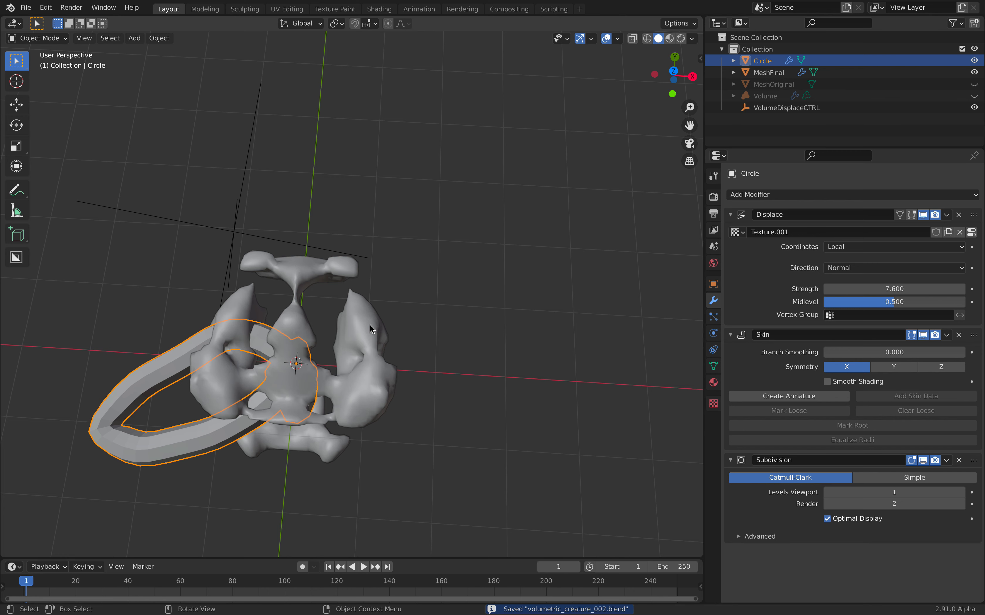
- With X-ray on in Edit Mode, extrude the circle's upper-right vertex twice outward into a two-segment diagonal branch
{"action": "middle_click_drag", "start_coordinate": [380, 326], "coordinate": [381, 338]}
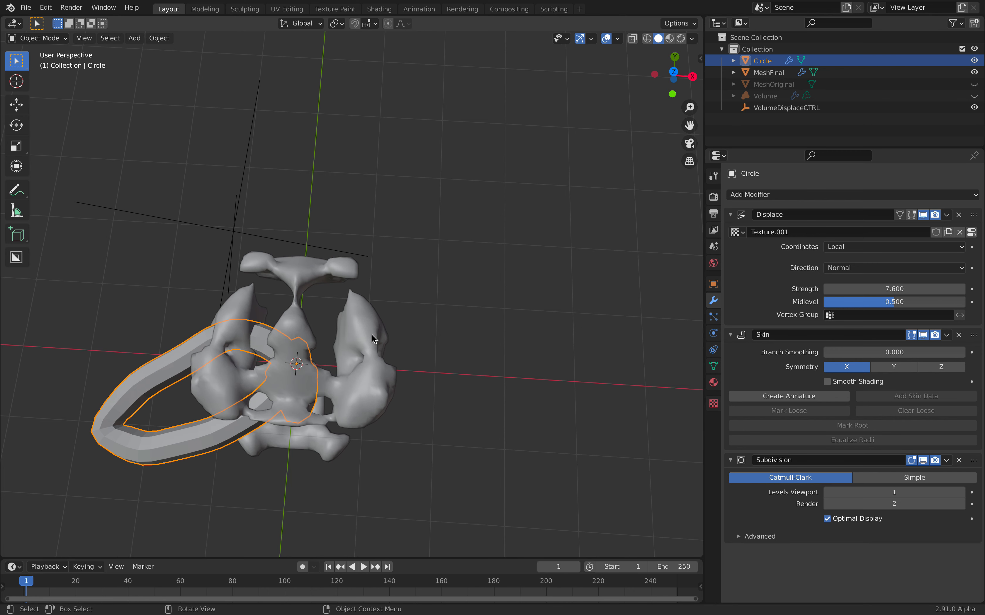
{"action": "key", "text": "Tab"}
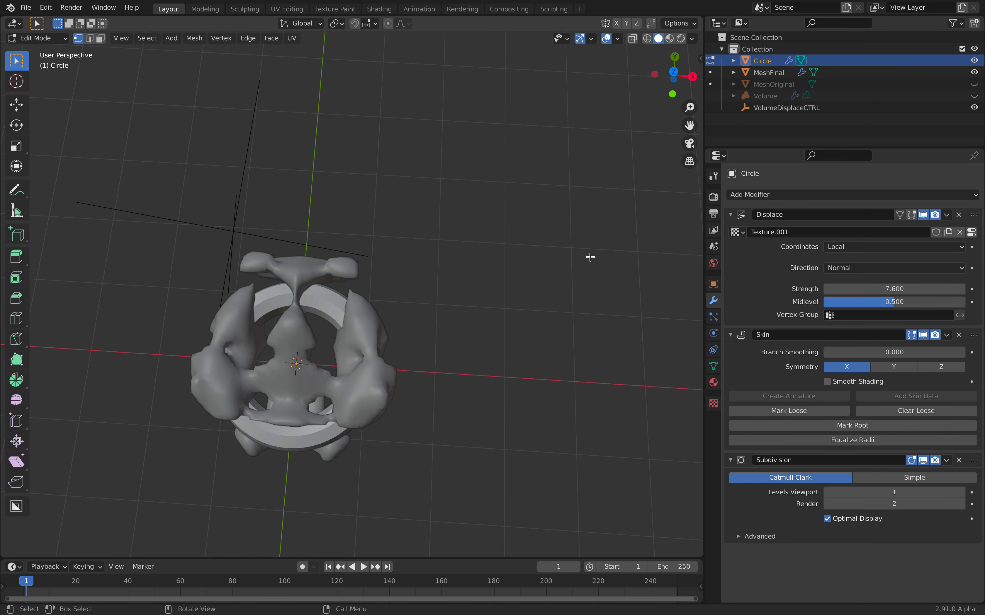
{"action": "left_click", "coordinate": [632, 38]}
{"action": "scroll", "coordinate": [363, 282], "scroll_direction": "up", "scroll_amount": 1}
{"action": "left_click", "coordinate": [345, 310]}
{"action": "middle_click_drag", "start_coordinate": [378, 324], "coordinate": [378, 330]}
{"action": "key", "text": "e"}
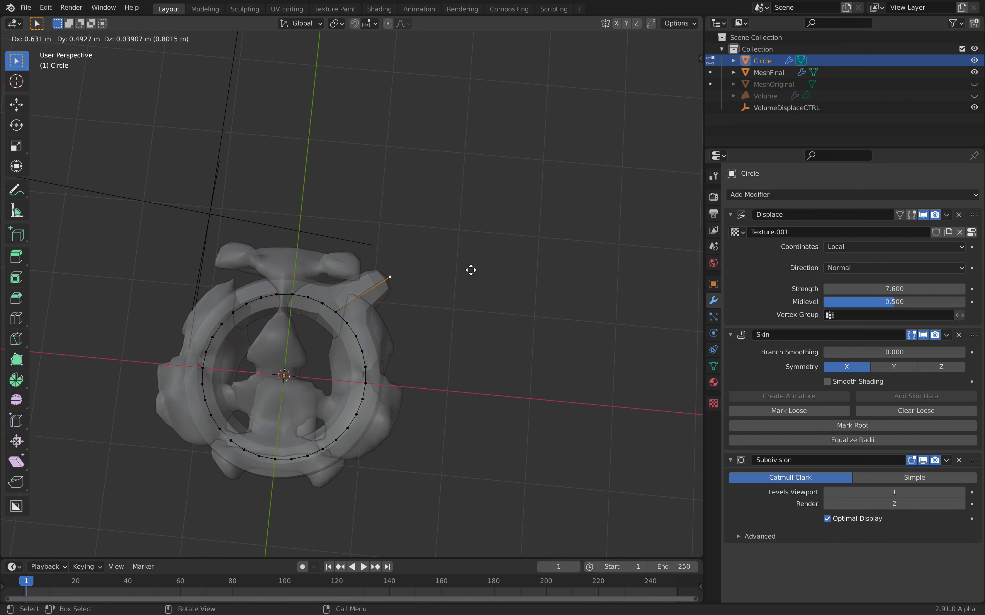
{"action": "left_click", "coordinate": [468, 279]}
{"action": "key", "text": "e"}
{"action": "left_click", "coordinate": [598, 154]}
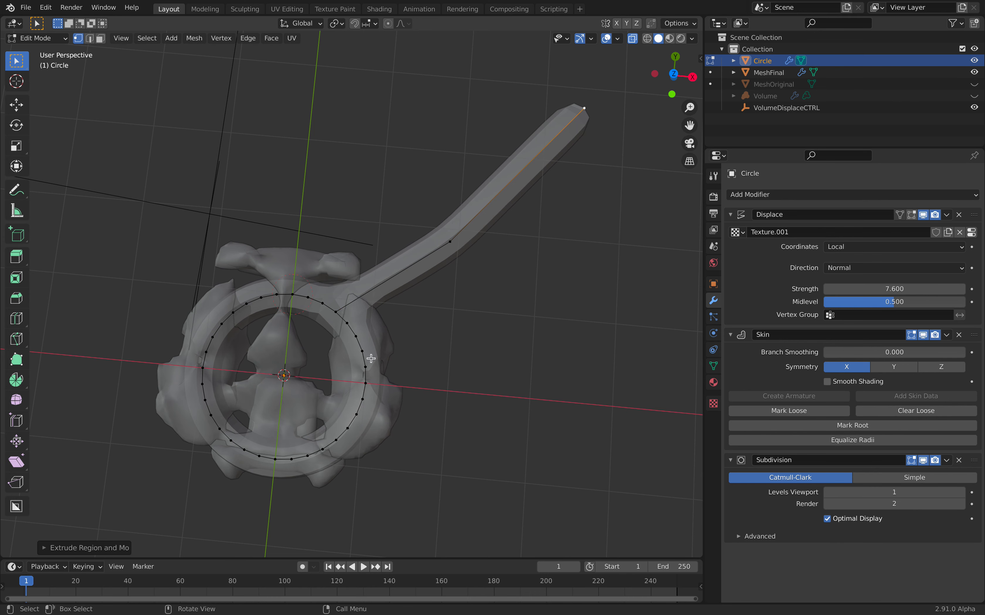
- Extrude two more two-segment branches from the circle's rightmost and lower-right vertices, bending each one downward
{"action": "left_click", "coordinate": [366, 382]}
{"action": "key", "text": "e"}
{"action": "left_click", "coordinate": [523, 405]}
{"action": "key", "text": "e"}
{"action": "left_click", "coordinate": [558, 481]}
{"action": "left_click", "coordinate": [322, 450]}
{"action": "key", "text": "e"}
{"action": "left_click", "coordinate": [476, 529]}
{"action": "key", "text": "e"}
{"action": "left_click", "coordinate": [522, 40]}
{"action": "scroll", "coordinate": [461, 224], "scroll_direction": "down", "scroll_amount": 1}
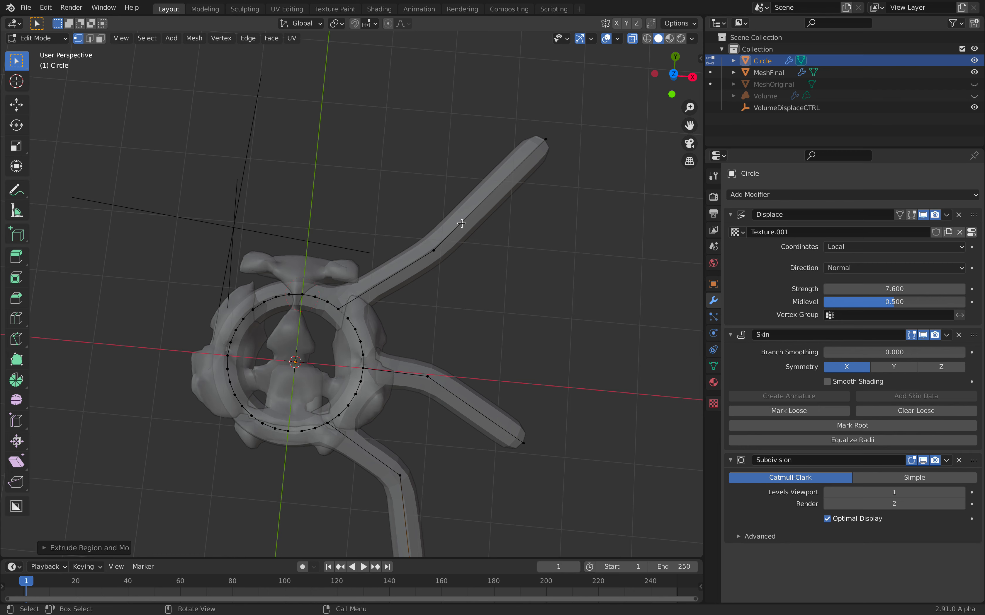
- Return the branched circle to Object Mode and save the file
{"action": "key", "text": "Tab"}
{"action": "middle_click_drag", "start_coordinate": [442, 267], "coordinate": [374, 282]}
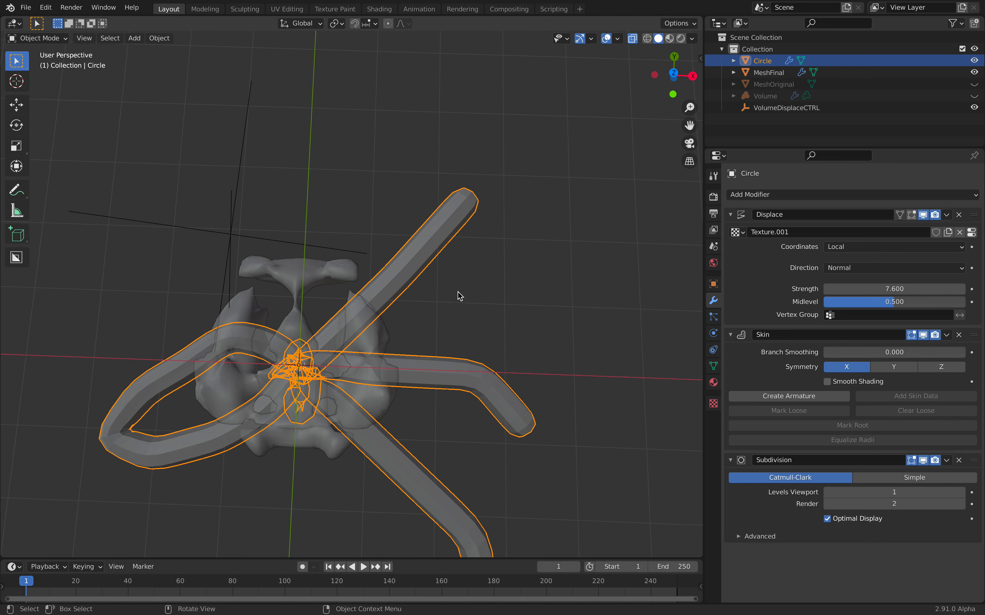
{"action": "key", "text": "ctrl+s"}
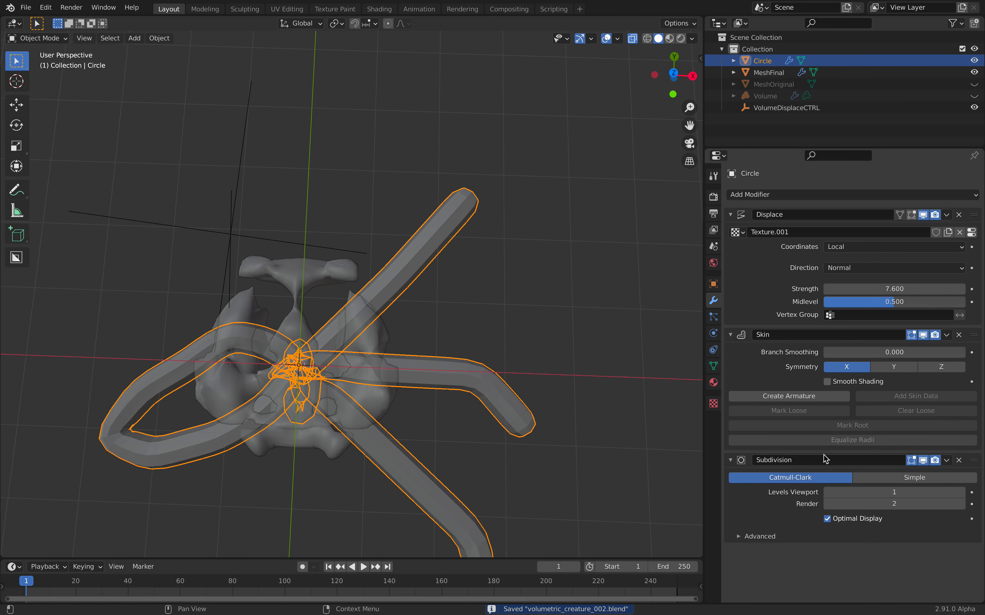
- Set the circle's Displace strength to -5.4 and save the file
{"action": "left_click", "coordinate": [884, 289]}
{"action": "type", "text": "2"}
{"action": "key", "text": "Return"}
{"action": "left_click_drag", "start_coordinate": [859, 288], "coordinate": [700, 328]}
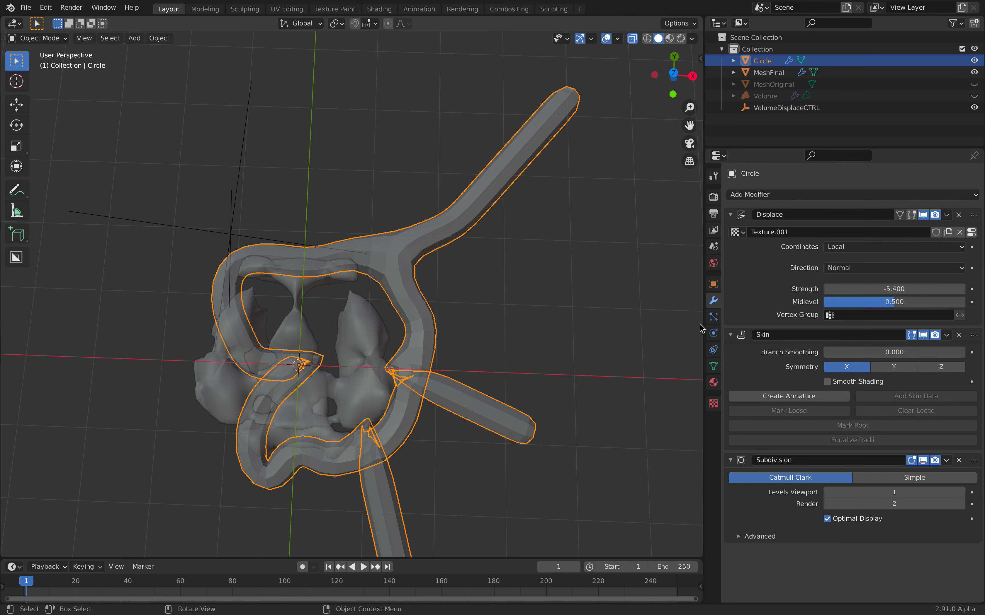
{"action": "key", "text": "ctrl+s"}
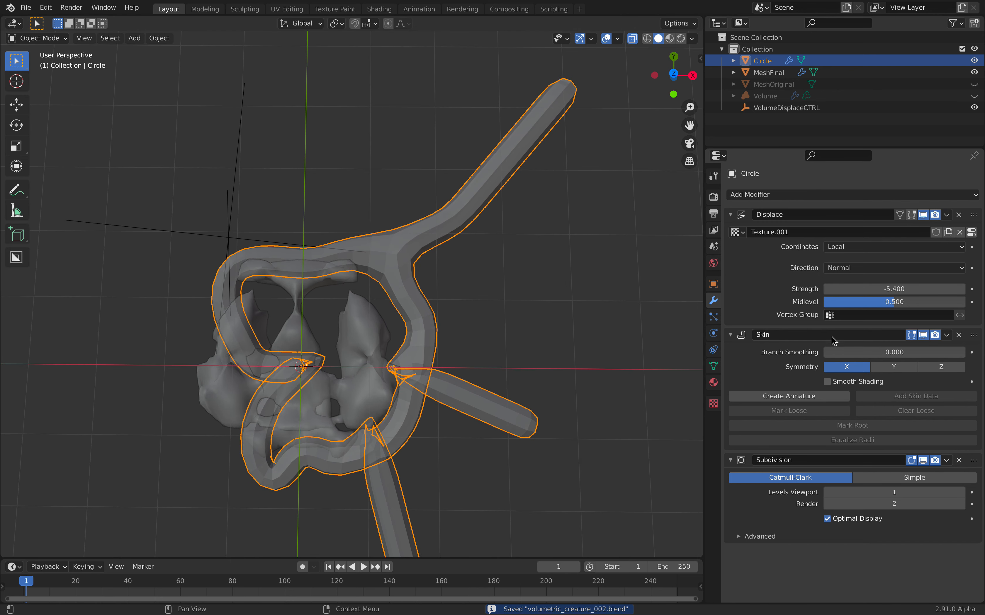
- Switch the circle's Displace texture coordinates to Object and assign VolumeDisplaceCTRL as the reference object
{"action": "left_click", "coordinate": [855, 247]}
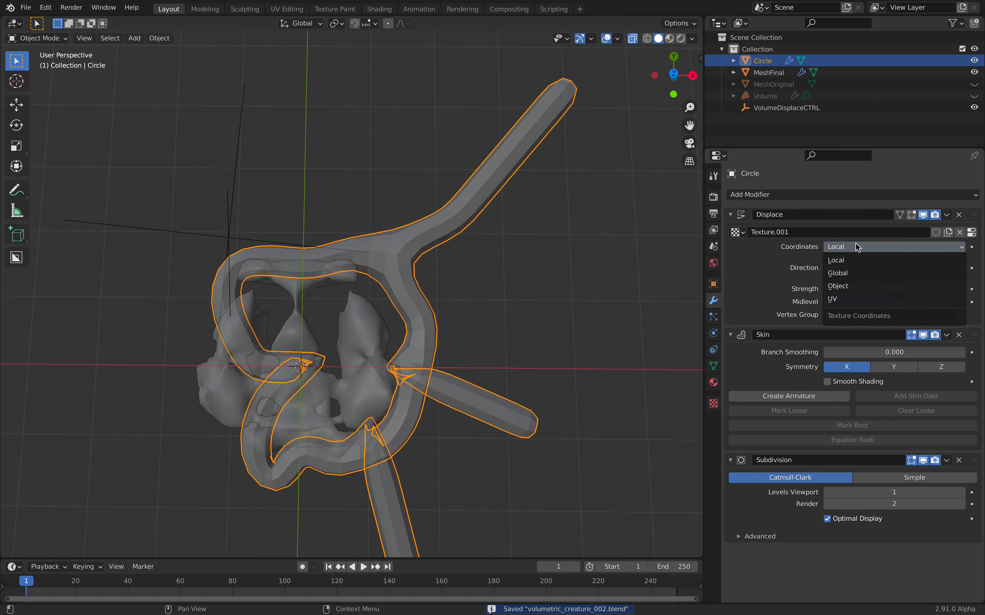
{"action": "left_click", "coordinate": [856, 286]}
{"action": "left_click", "coordinate": [855, 260]}
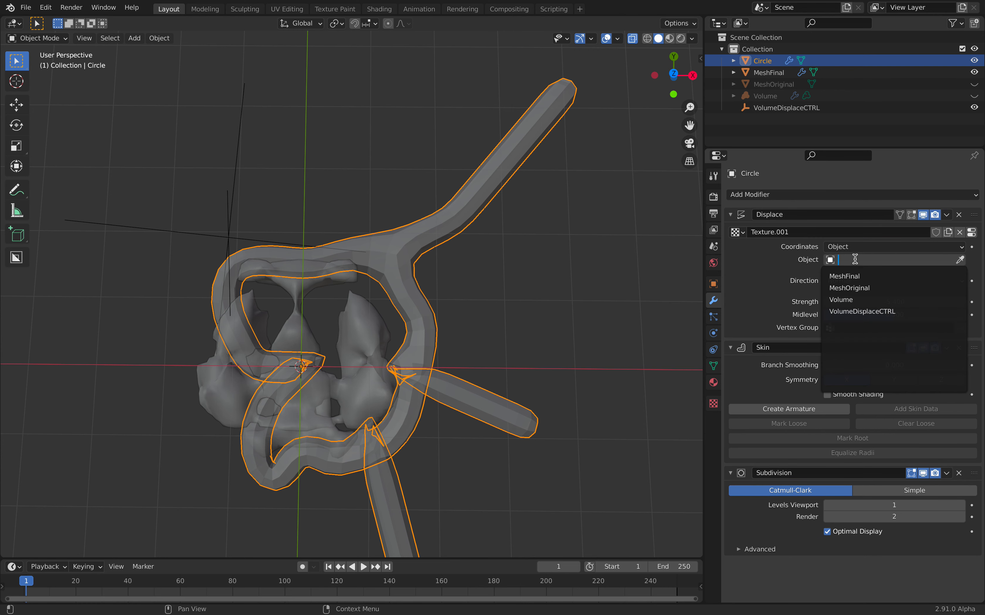
{"action": "left_click", "coordinate": [862, 311]}
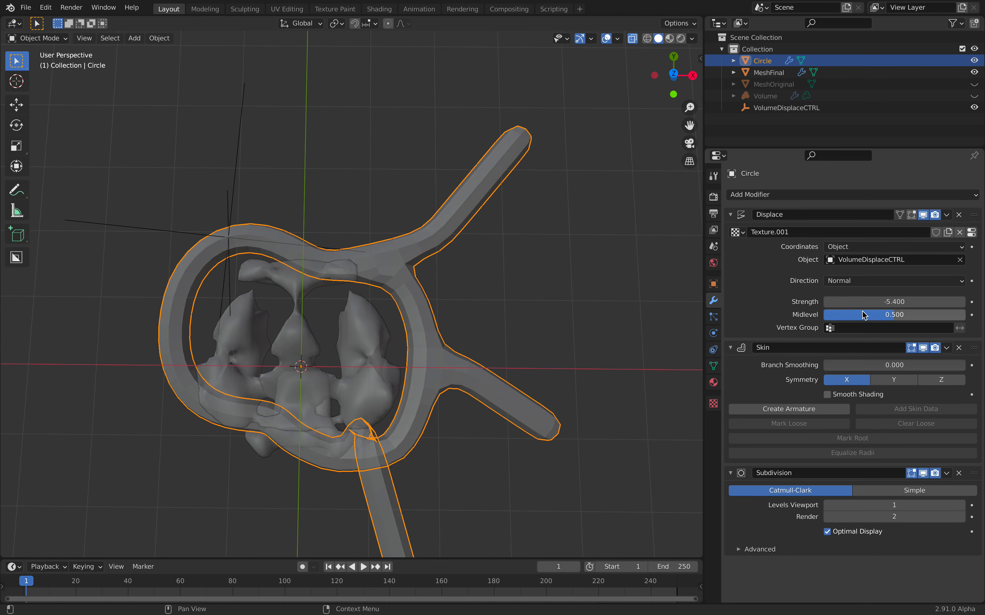
- Trackball-rotate the VolumeDisplaceCTRL empty to about -619°, -179°, -150°, reselect the circle and save the file
{"action": "left_click", "coordinate": [236, 183]}
{"action": "key", "text": "r"}
{"action": "key", "text": "r"}
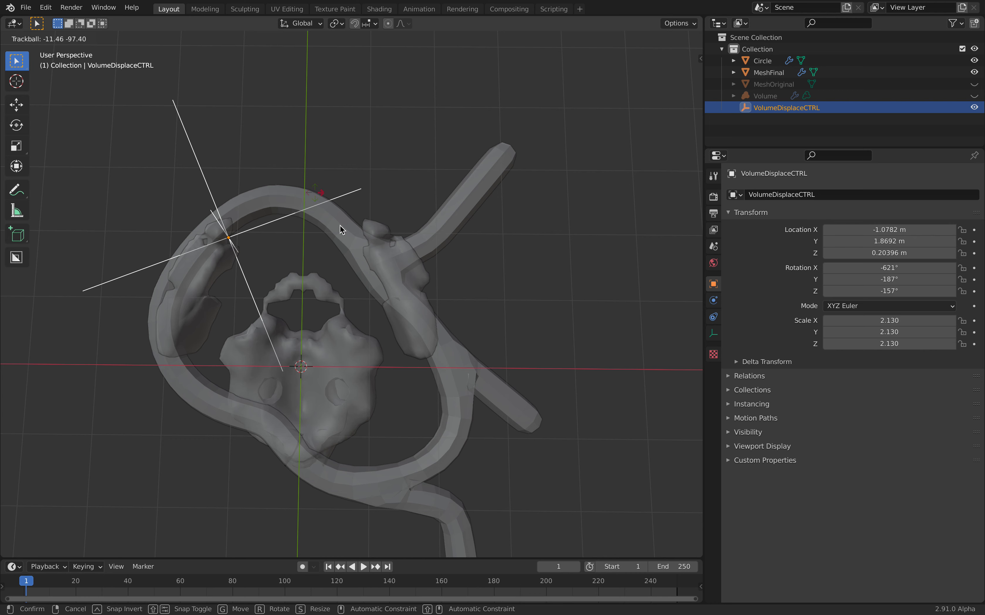
{"action": "left_click", "coordinate": [337, 228]}
{"action": "left_click", "coordinate": [325, 211]}
{"action": "scroll", "coordinate": [478, 262], "scroll_direction": "down", "scroll_amount": 1}
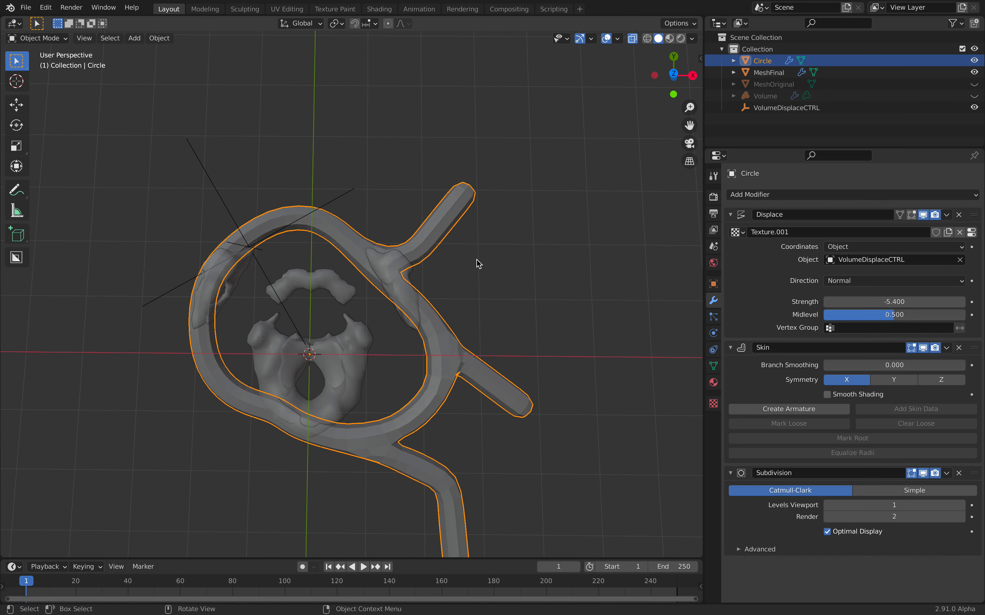
{"action": "key", "text": "ctrl+s"}
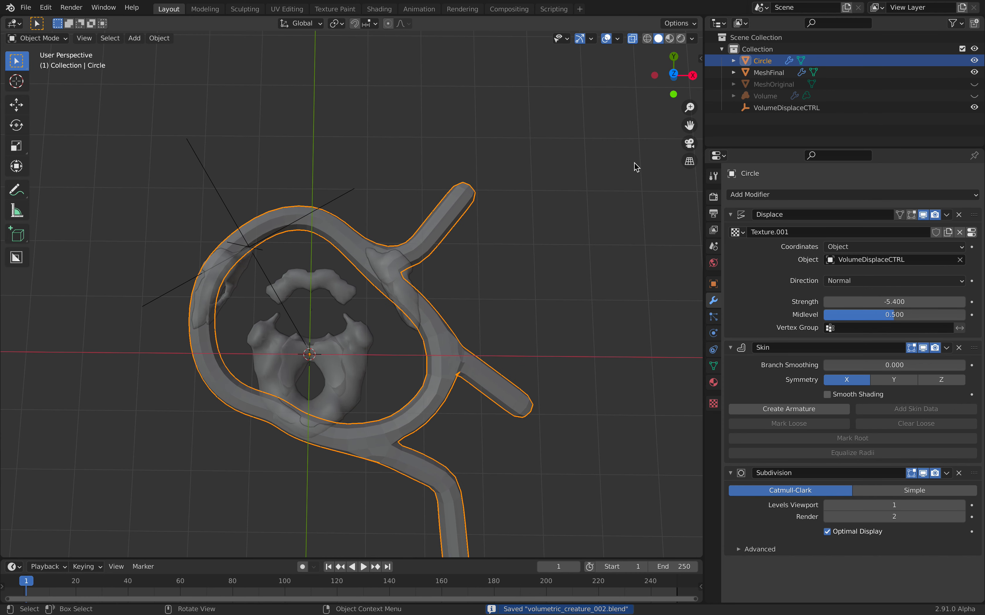
- Rename the Circle object as MeshCircle
{"action": "left_click", "coordinate": [772, 96]}
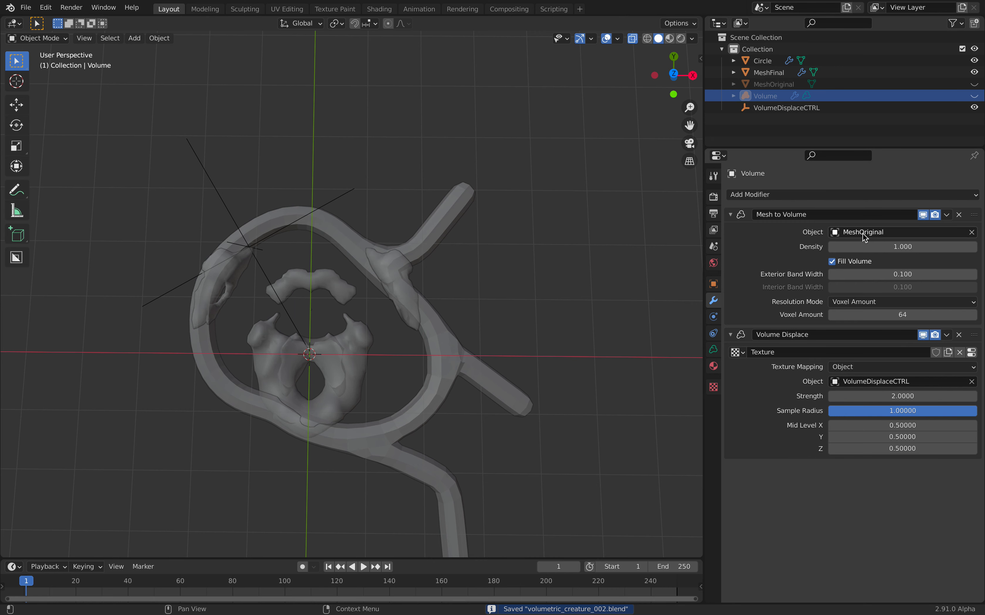
{"action": "left_click", "coordinate": [767, 63]}
{"action": "key", "text": "F2"}
{"action": "type", "text": "MeshCircle"}
{"action": "key", "text": "Return"}
- Set the source object of the Volume's Mesh to Volume modifier to MeshCircle
{"action": "left_click", "coordinate": [772, 86]}
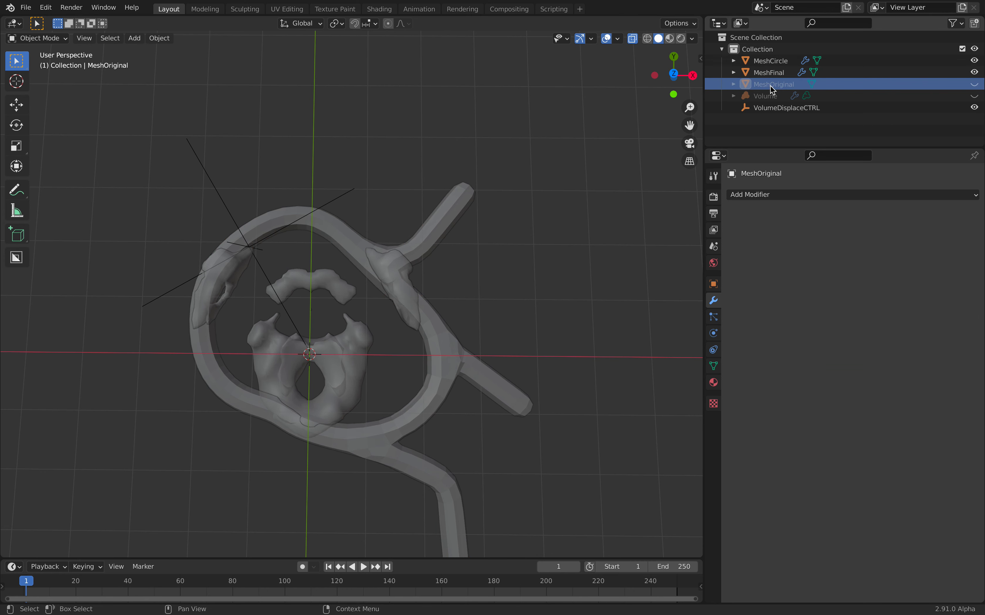
{"action": "left_click", "coordinate": [770, 96]}
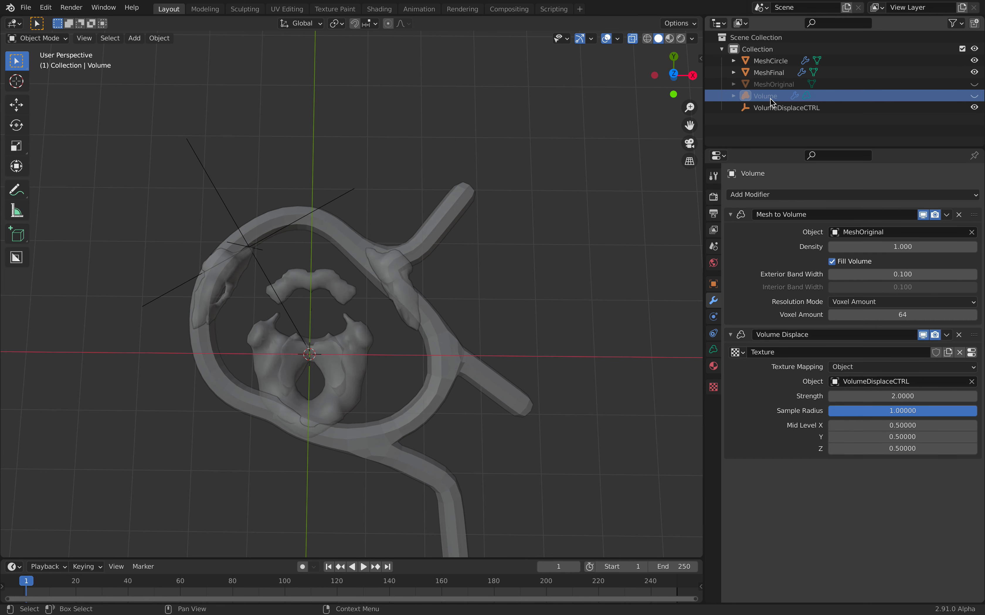
{"action": "left_click", "coordinate": [858, 232]}
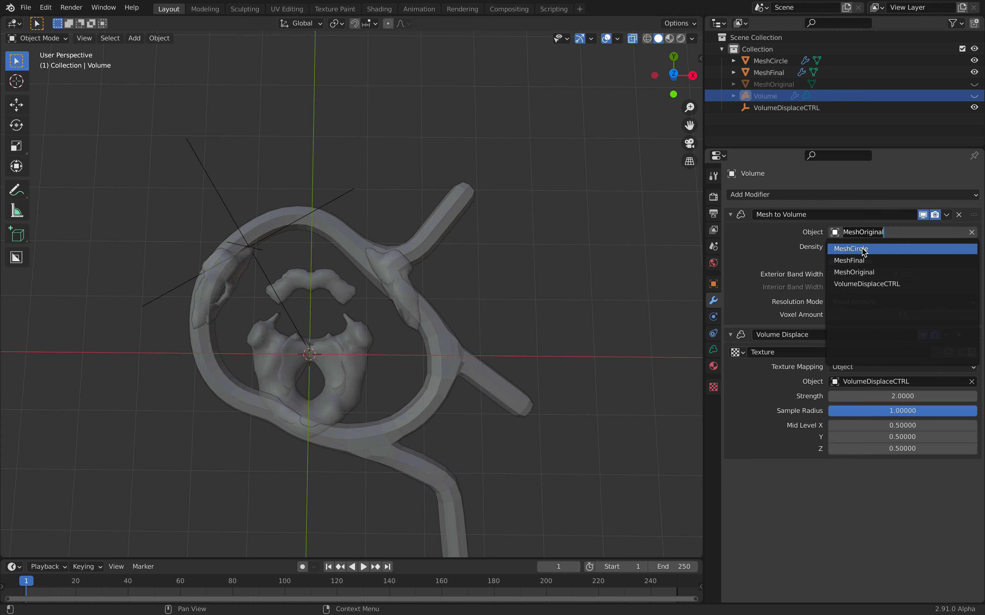
{"action": "left_click", "coordinate": [864, 249]}
{"action": "scroll", "coordinate": [544, 307], "scroll_direction": "down", "scroll_amount": 1}
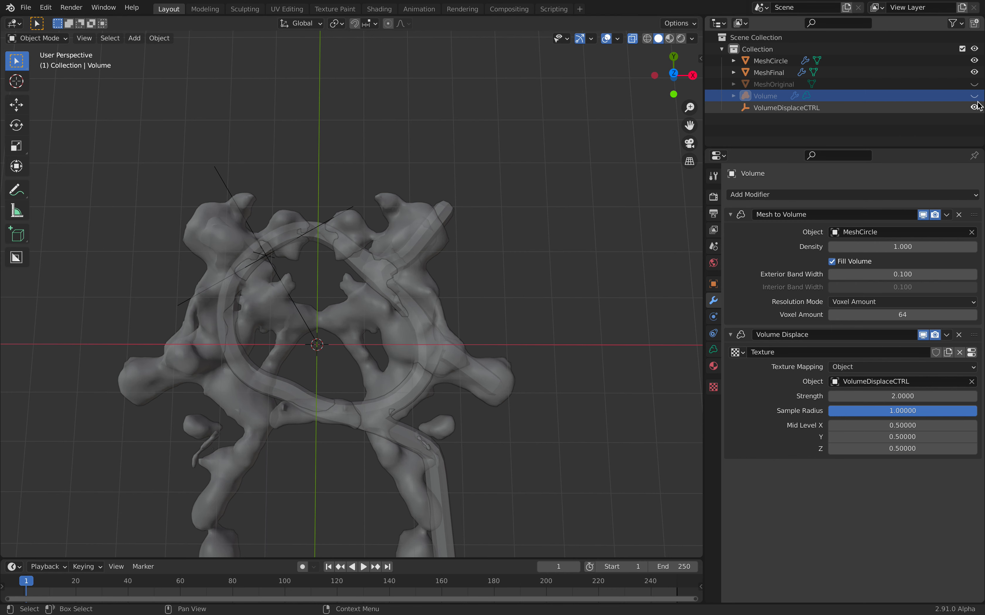
- Hide MeshCircle in the viewport and save the file
{"action": "left_click", "coordinate": [975, 61]}
{"action": "scroll", "coordinate": [508, 256], "scroll_direction": "down", "scroll_amount": 2}
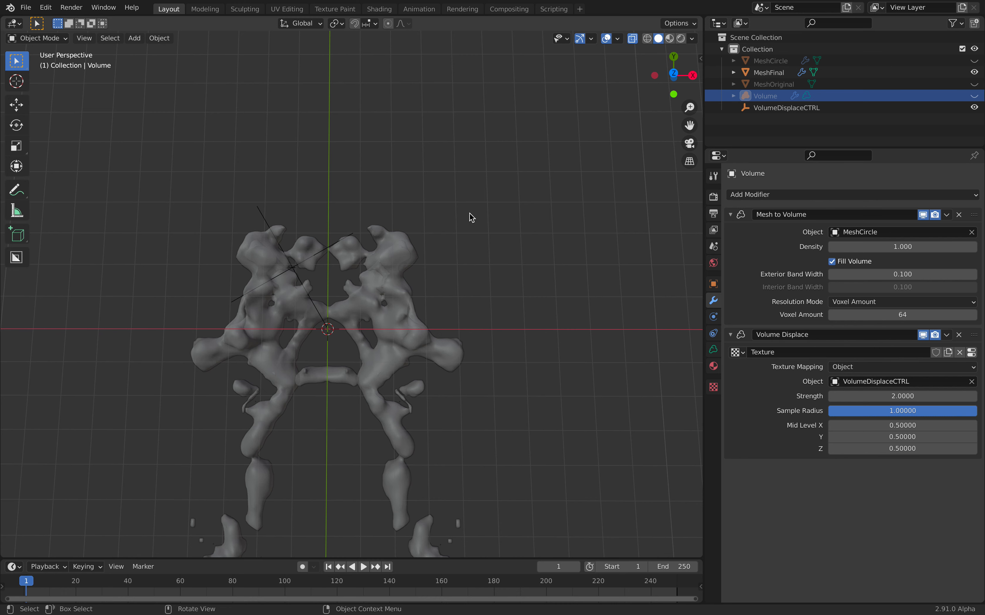
{"action": "middle_click_drag", "start_coordinate": [599, 116], "coordinate": [603, 77], "text": "shift"}
{"action": "middle_click_drag", "start_coordinate": [556, 139], "coordinate": [545, 213]}
{"action": "key", "text": "ctrl+s"}
- Move the VolumeDisplaceCTRL empty out beside the creature, to about X 7.35 m, Y 2.22 m, Z 0.21 m
{"action": "left_click", "coordinate": [295, 107]}
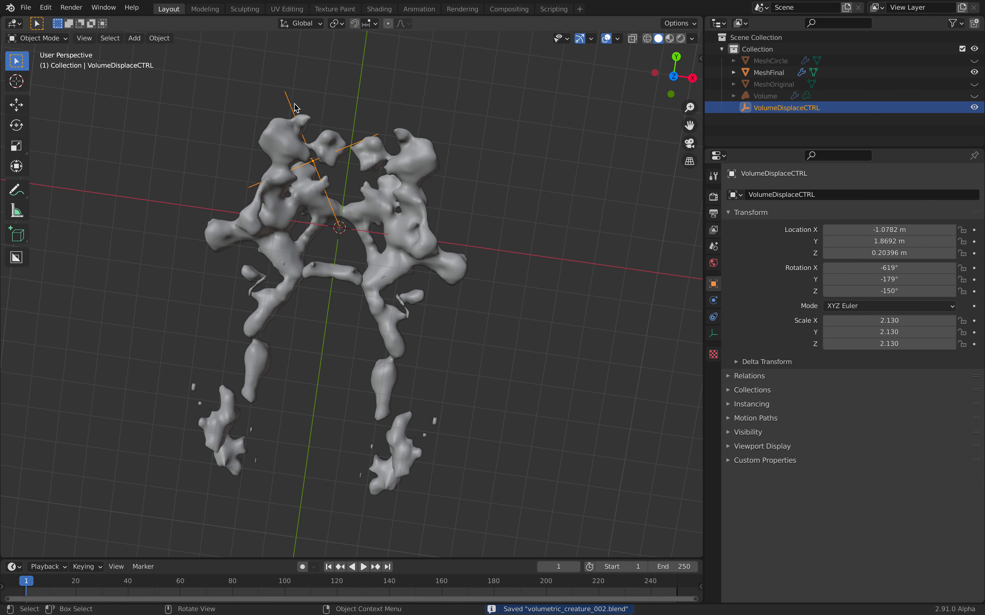
{"action": "key", "text": "g"}
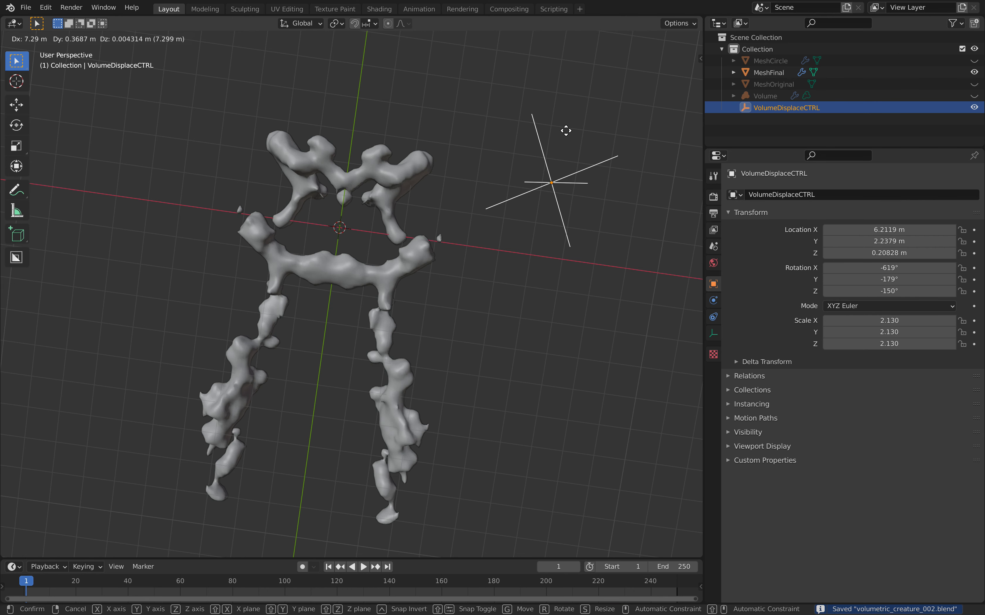
{"action": "left_click", "coordinate": [583, 186]}
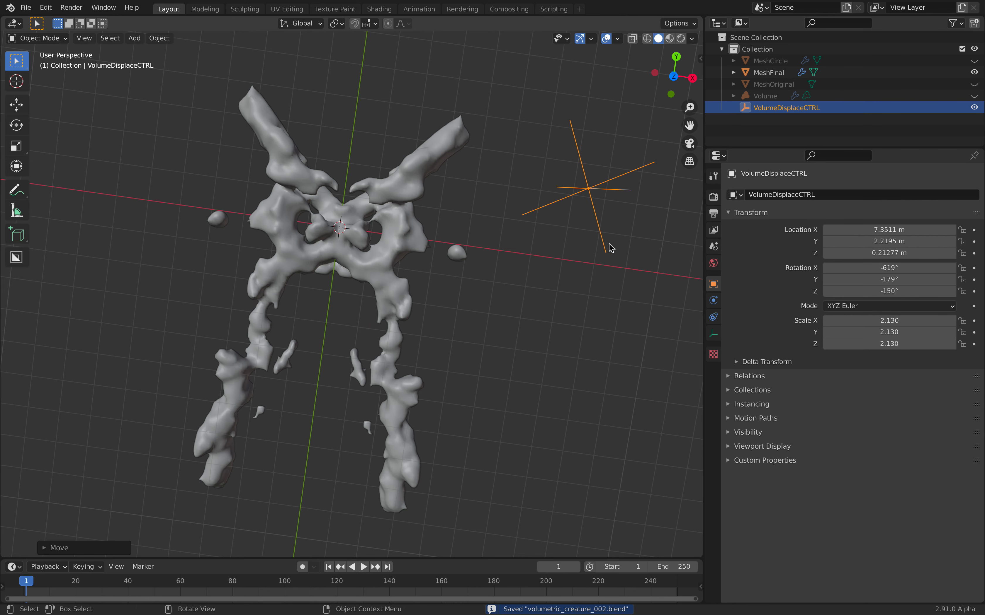
- Trackball-rotate VolumeDisplaceCTRL to about -786°, -175°, -61° and scale it down to about 1.95
{"action": "key", "text": "r"}
{"action": "key", "text": "r"}
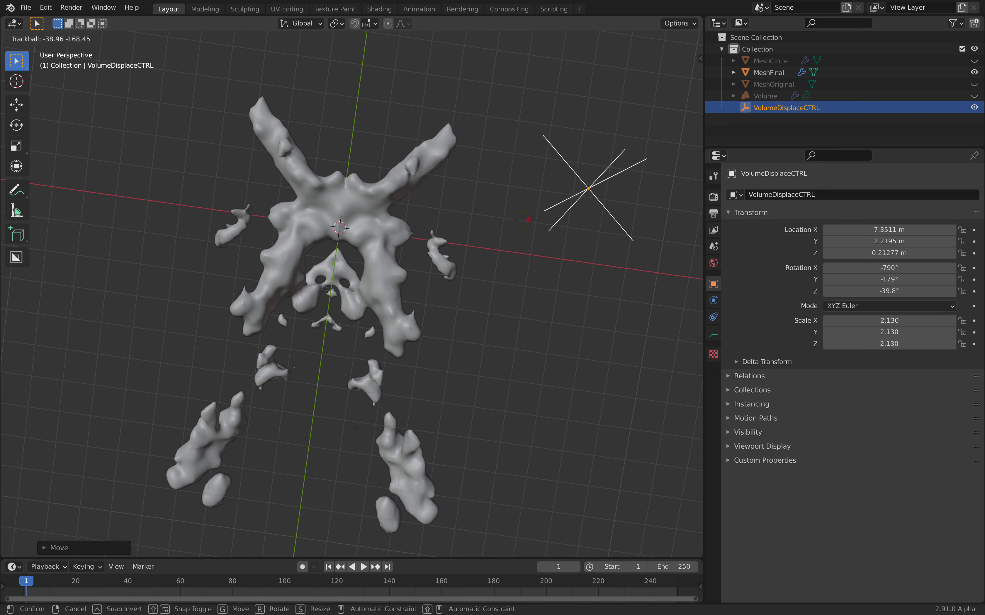
{"action": "left_click", "coordinate": [602, 314]}
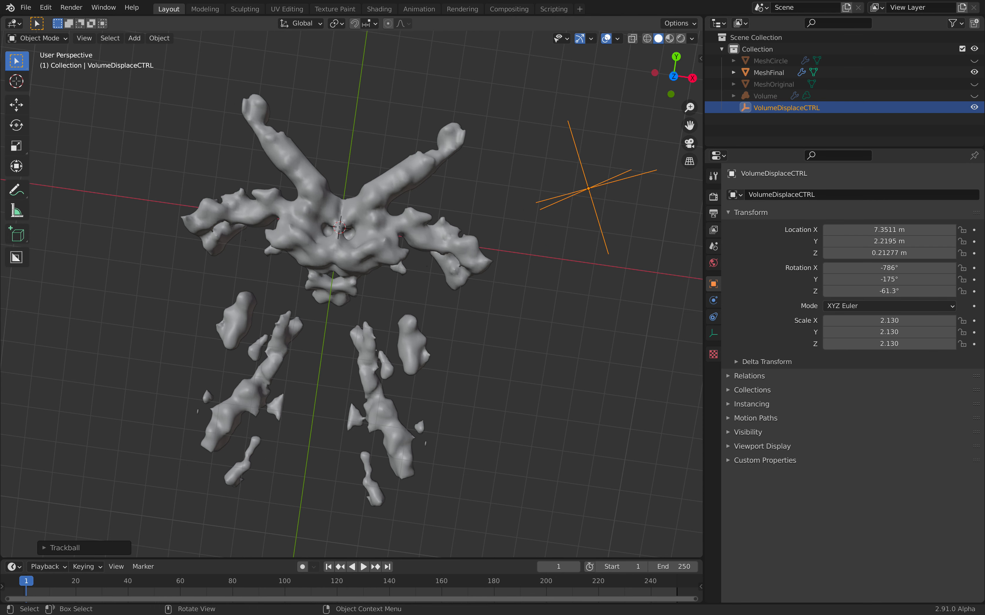
{"action": "key", "text": "s"}
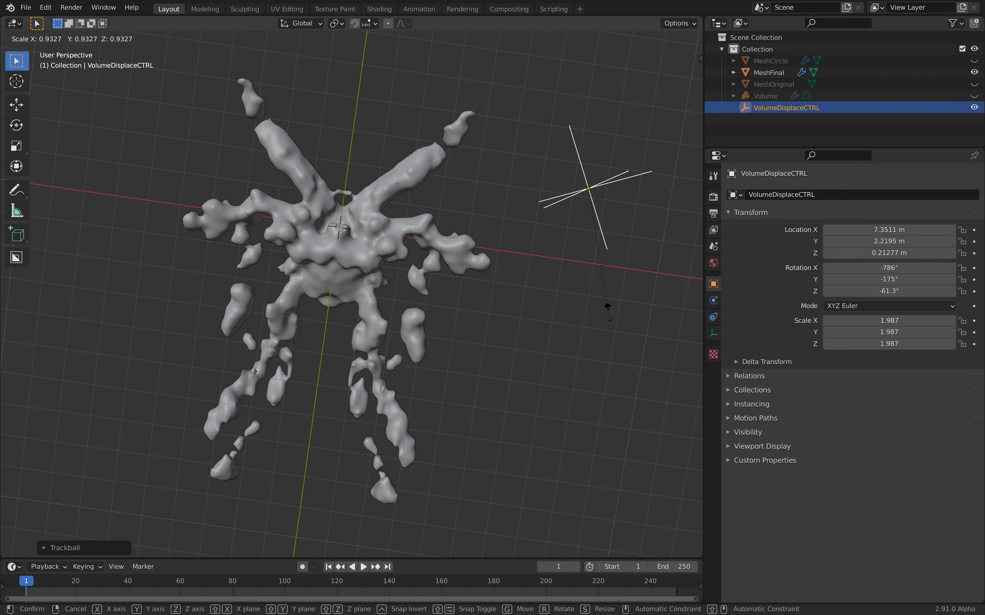
{"action": "left_click", "coordinate": [608, 314]}
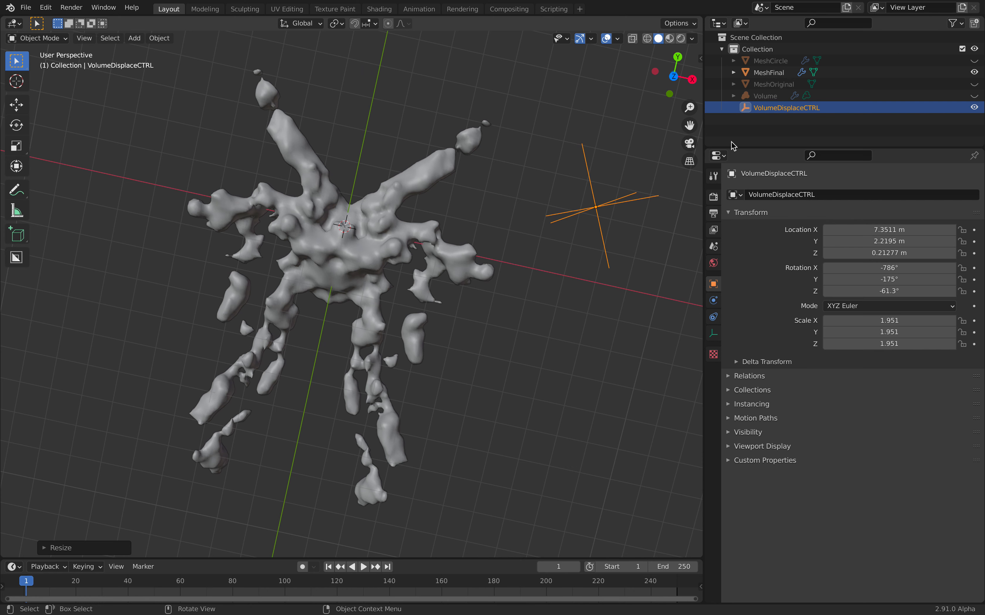
- Set the Voxel Amount of the Volume's Mesh to Volume modifier to 100 and save the file
{"action": "left_click", "coordinate": [763, 97]}
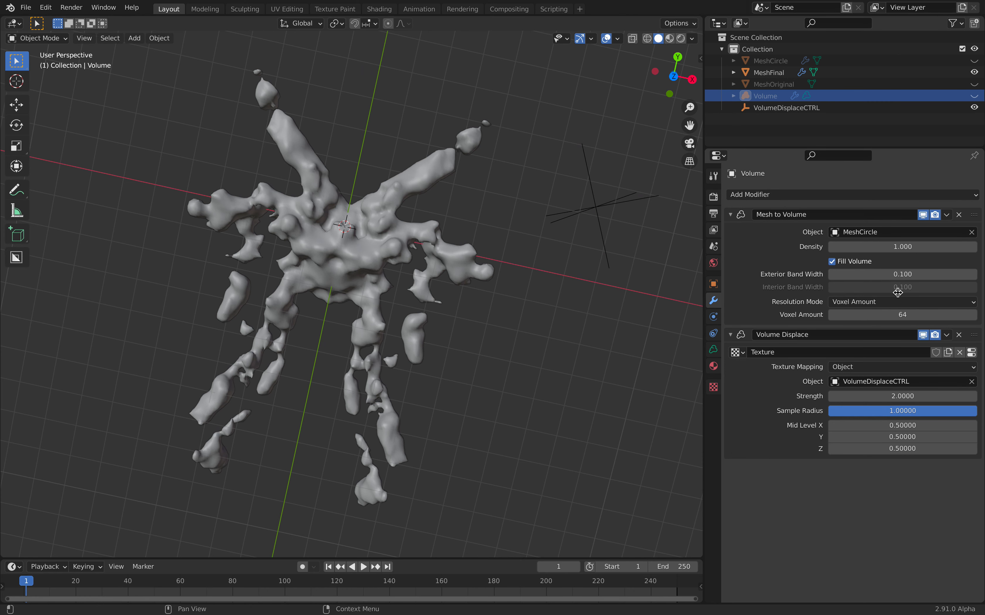
{"action": "left_click", "coordinate": [905, 315]}
{"action": "type", "text": "100"}
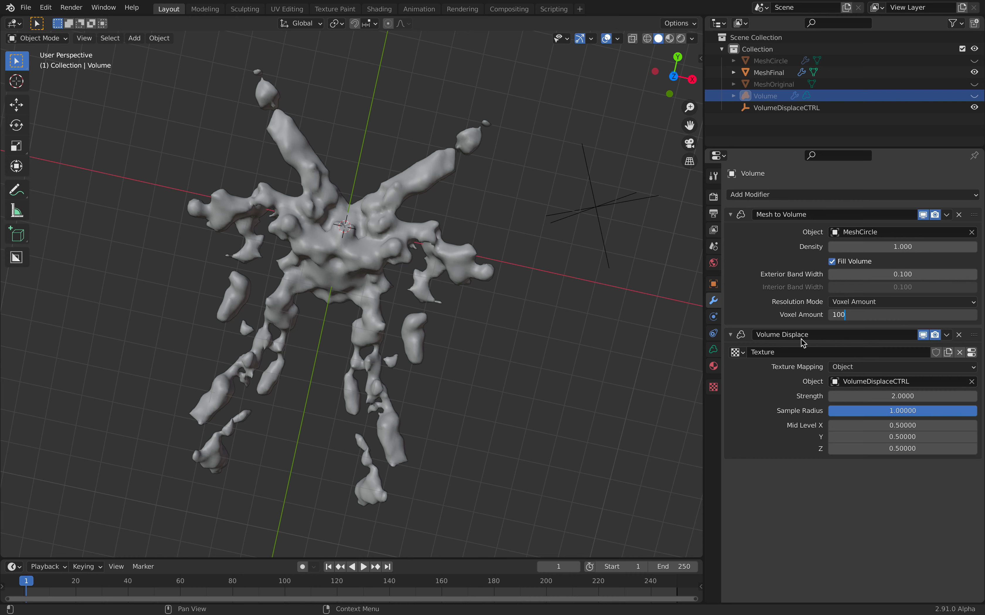
{"action": "key", "text": "Return"}
{"action": "middle_click_drag", "start_coordinate": [490, 398], "coordinate": [466, 387]}
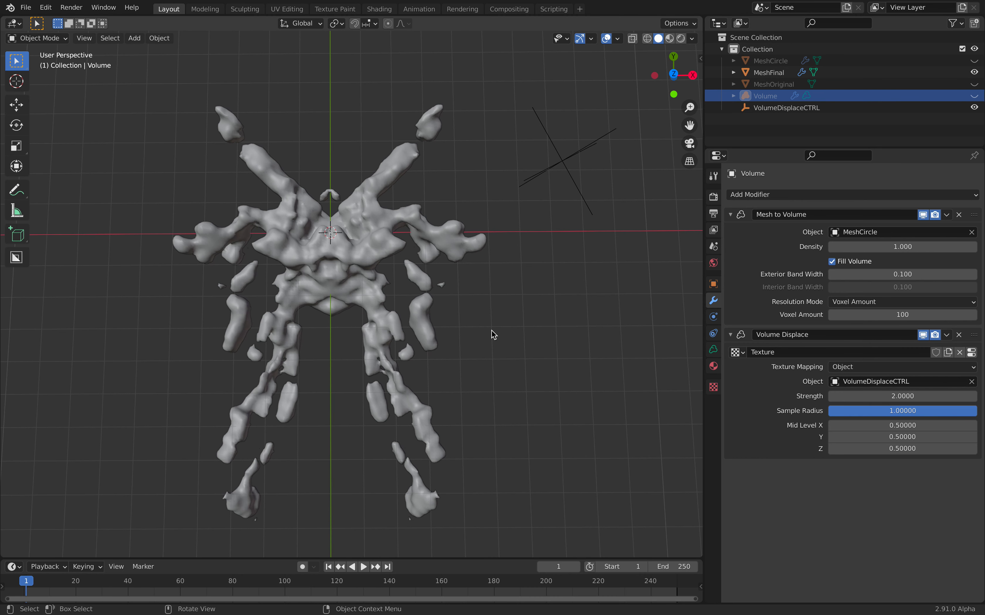
{"action": "key", "text": "ctrl+s"}
- Try the Voxel Amount resolution mode in MeshFinal's Volume to Mesh modifier and return it to Grid
{"action": "left_click", "coordinate": [768, 73]}
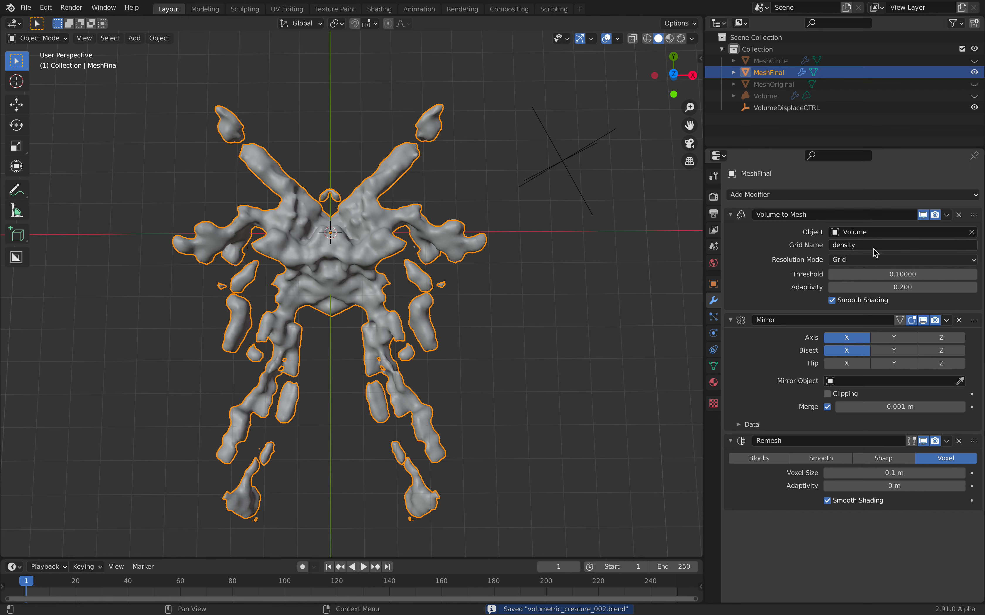
{"action": "left_click", "coordinate": [879, 258]}
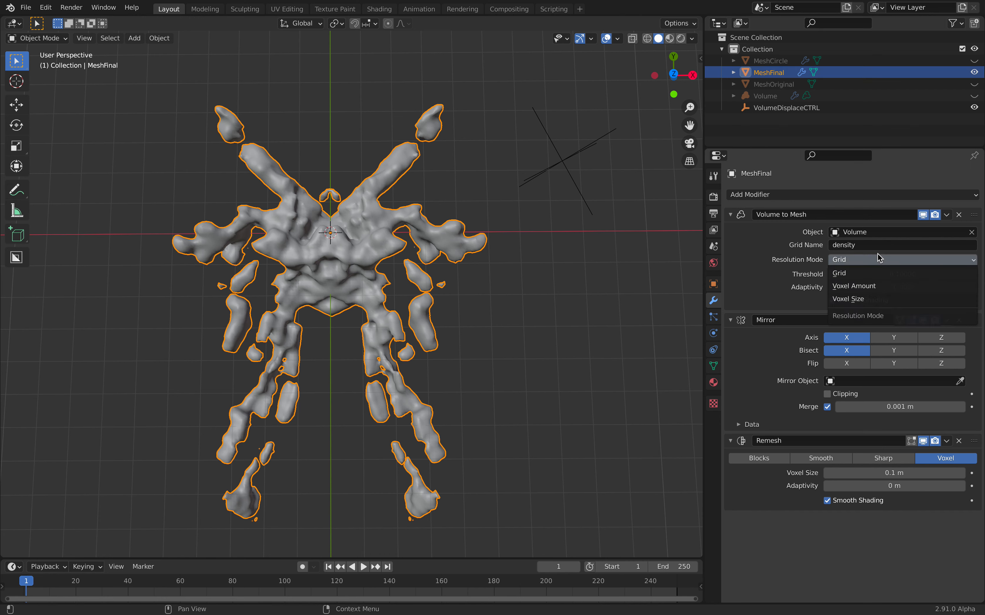
{"action": "left_click", "coordinate": [874, 287]}
{"action": "left_click", "coordinate": [868, 246]}
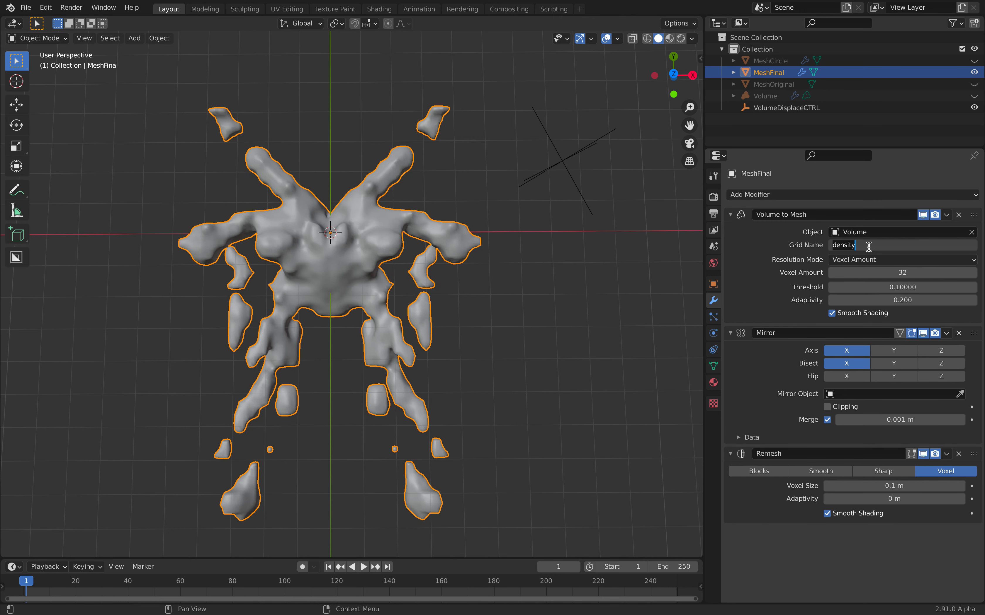
{"action": "left_click", "coordinate": [859, 260]}
{"action": "left_click", "coordinate": [862, 263]}
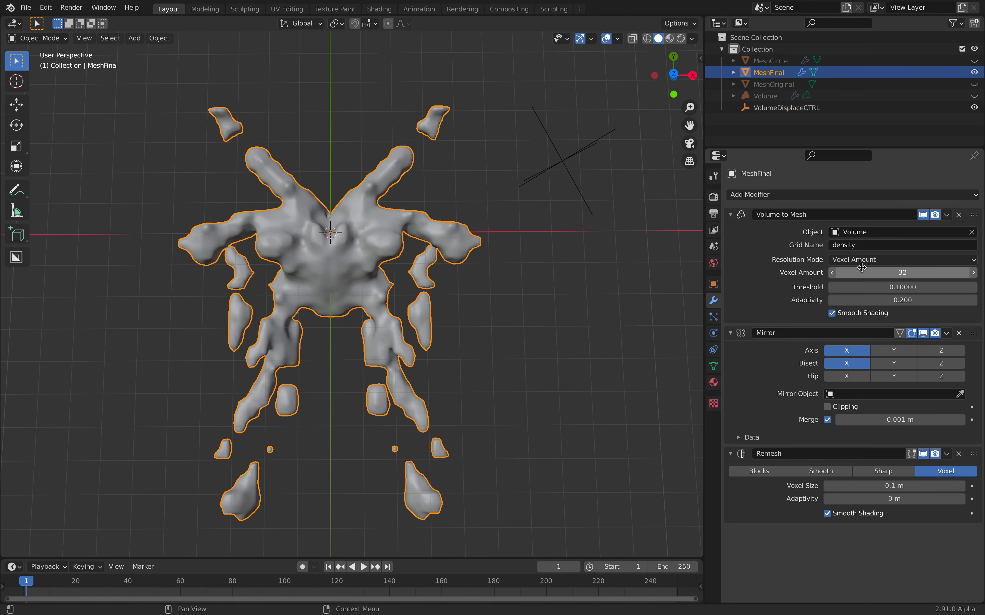
{"action": "left_click", "coordinate": [860, 262]}
{"action": "left_click", "coordinate": [862, 274]}
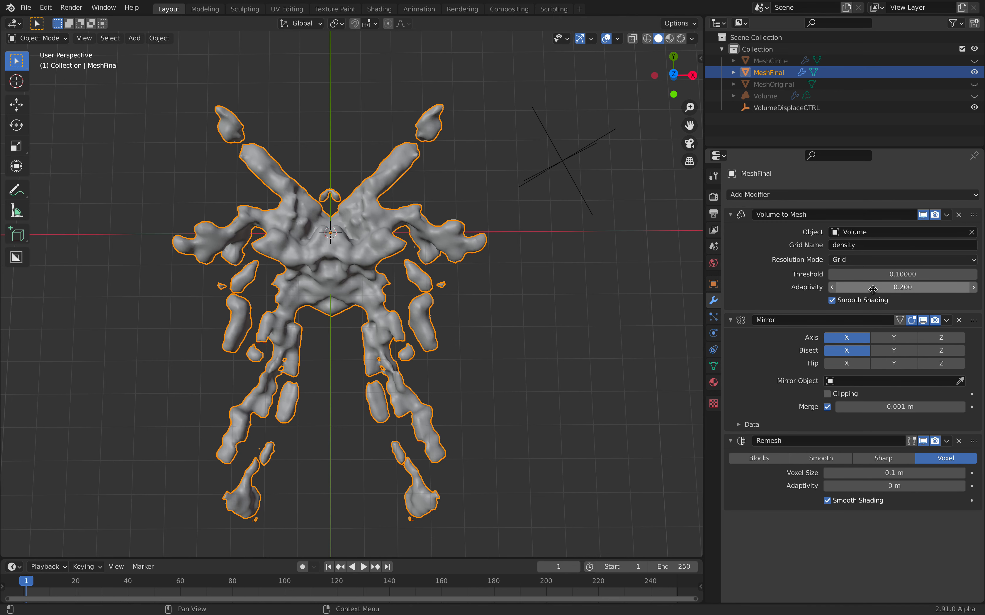
- Lower the Threshold of MeshFinal's Volume to Mesh modifier to 0.02
{"action": "left_click_drag", "start_coordinate": [902, 274], "coordinate": [866, 274]}
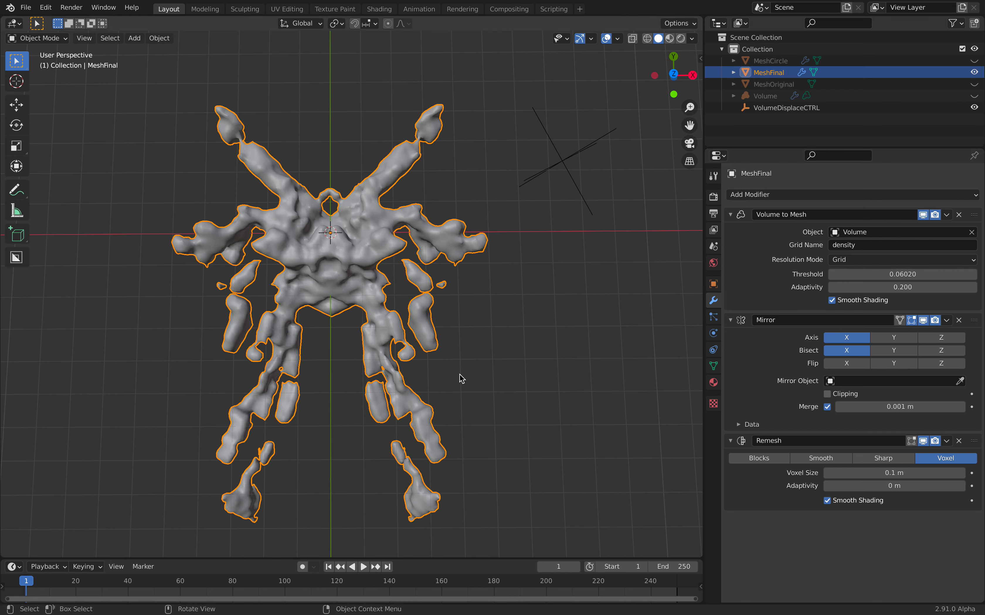
{"action": "left_click", "coordinate": [915, 274]}
{"action": "type", "text": "0.02"}
{"action": "key", "text": "Return"}
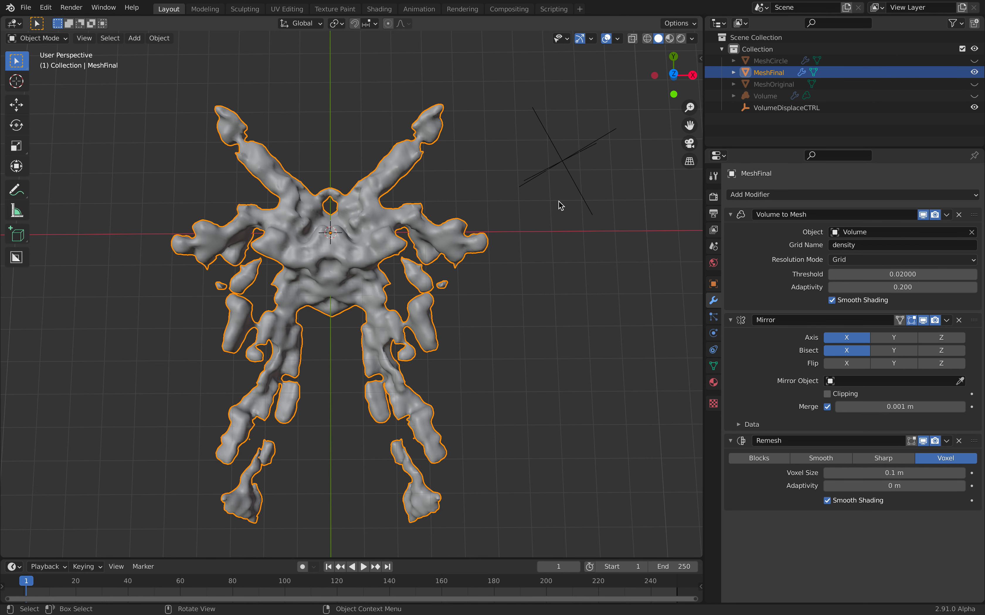
- Move VolumeDisplaceCTRL to about X 7.64 m, Y 0.30 m, Z 0.03 m and trackball-rotate it to about -903°, -157°, 62°
{"action": "left_click", "coordinate": [562, 165]}
{"action": "key", "text": "r"}
{"action": "key", "text": "r"}
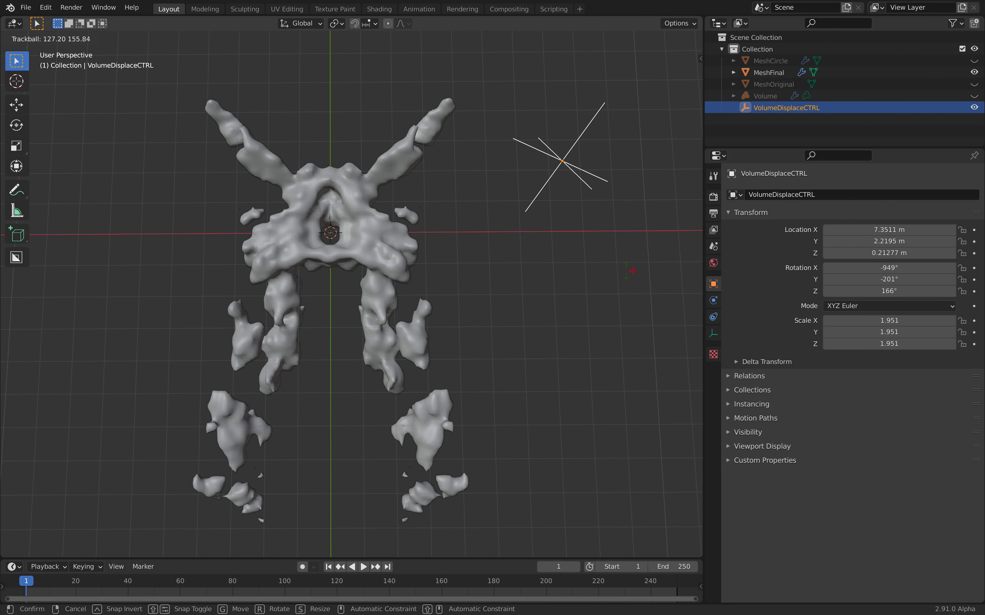
{"action": "left_click", "coordinate": [592, 230]}
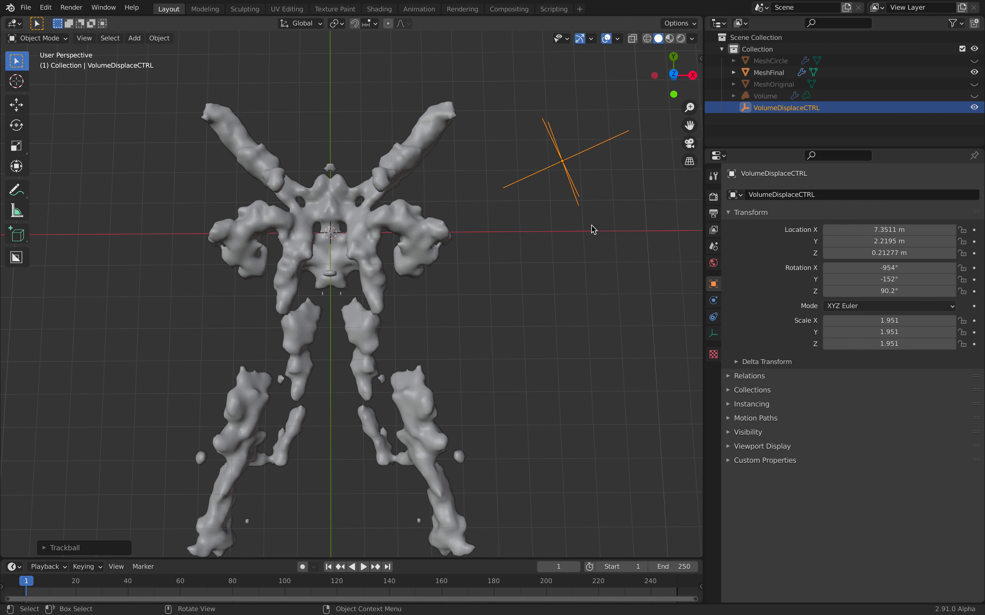
{"action": "key", "text": "g"}
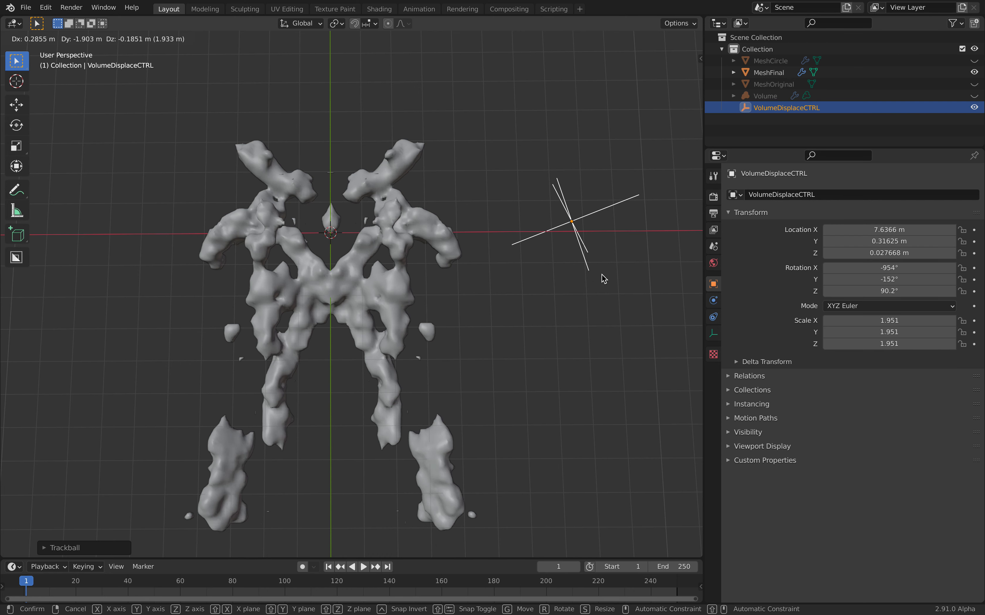
{"action": "left_click", "coordinate": [603, 279]}
{"action": "key", "text": "r"}
{"action": "key", "text": "r"}
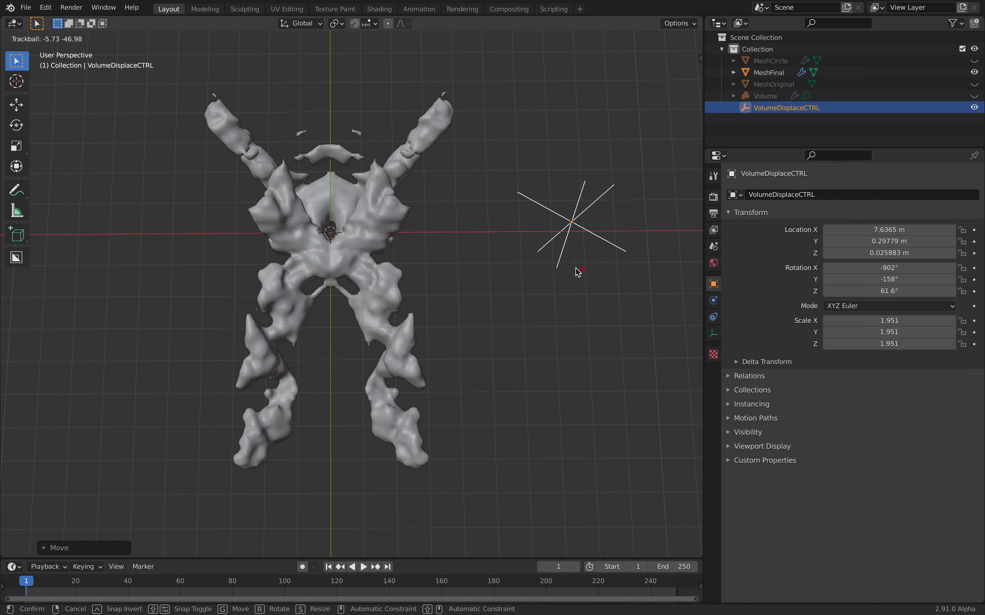
{"action": "left_click", "coordinate": [758, 118]}
- Try an Exterior Band Width of 0.5 in the Volume's Mesh to Volume modifier and settle on 0.2
{"action": "left_click", "coordinate": [765, 96]}
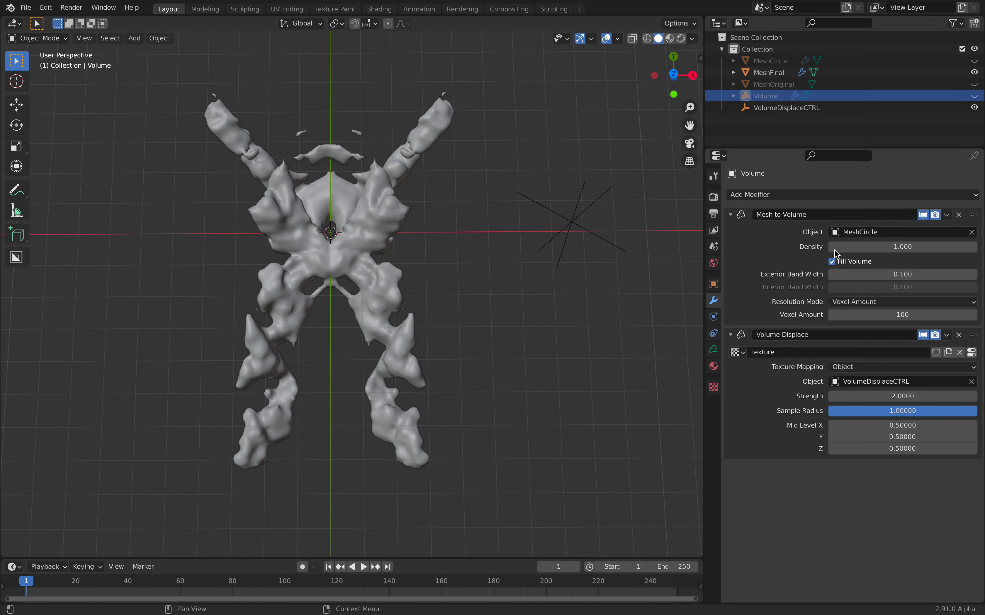
{"action": "left_click", "coordinate": [892, 272]}
{"action": "type", "text": ".5"}
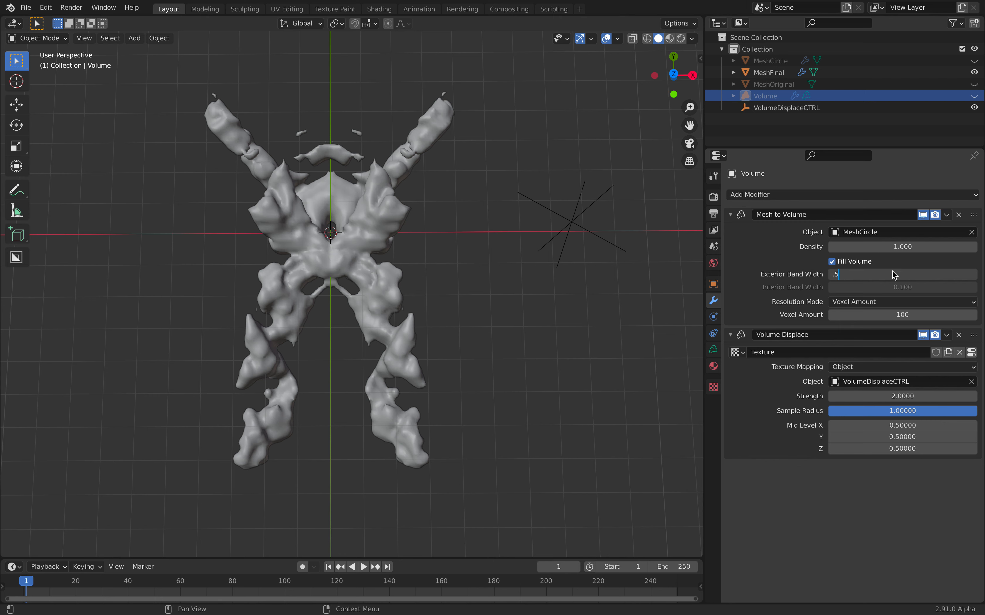
{"action": "key", "text": "Return"}
{"action": "left_click_drag", "start_coordinate": [893, 272], "coordinate": [866, 272]}
{"action": "left_click", "coordinate": [892, 271]}
{"action": "type", "text": "/"}
{"action": "key", "text": "BackSpace"}
{"action": "type", "text": ".2"}
{"action": "key", "text": "Return"}
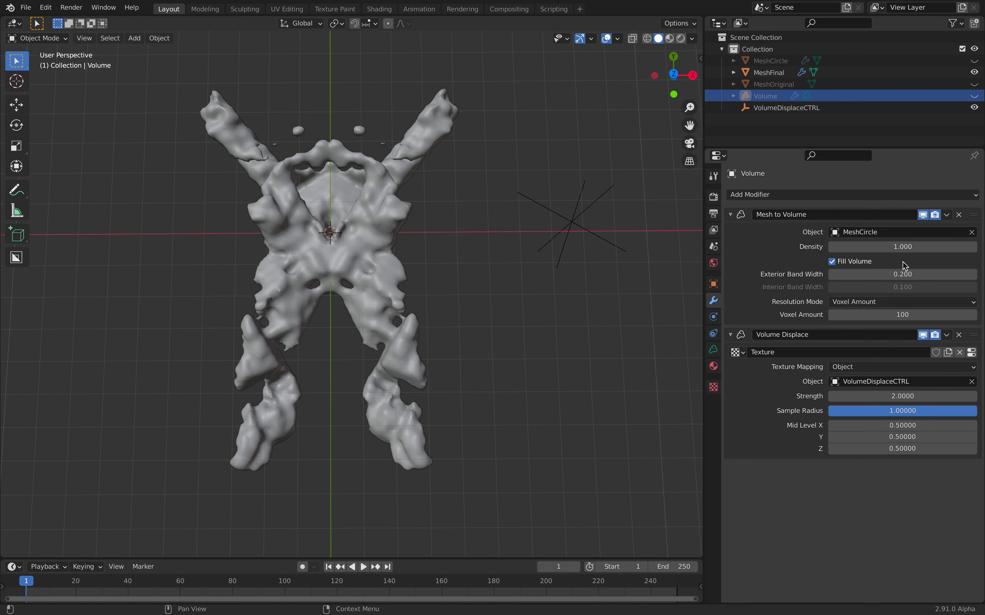
- Try a Density of 2 in the Volume's Mesh to Volume modifier
{"action": "mouse_move", "coordinate": [888, 271]}
{"action": "left_mouse_down"}
{"action": "mouse_move", "coordinate": [859, 271]}
{"action": "mouse_move", "coordinate": [899, 274]}
{"action": "mouse_move", "coordinate": [881, 274]}
{"action": "left_mouse_up"}
{"action": "left_click", "coordinate": [913, 245]}
{"action": "type", "text": "2"}
{"action": "key", "text": "Return"}
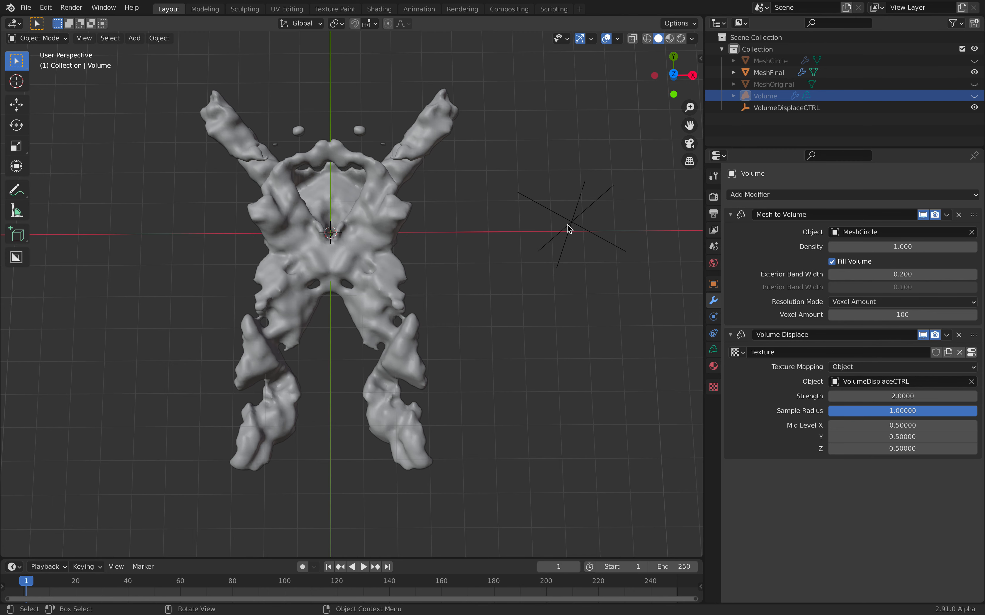
- Try a different trackball rotation of the VolumeDisplaceCTRL empty
{"action": "left_click", "coordinate": [593, 241]}
{"action": "key", "text": "s"}
{"action": "key", "text": "r"}
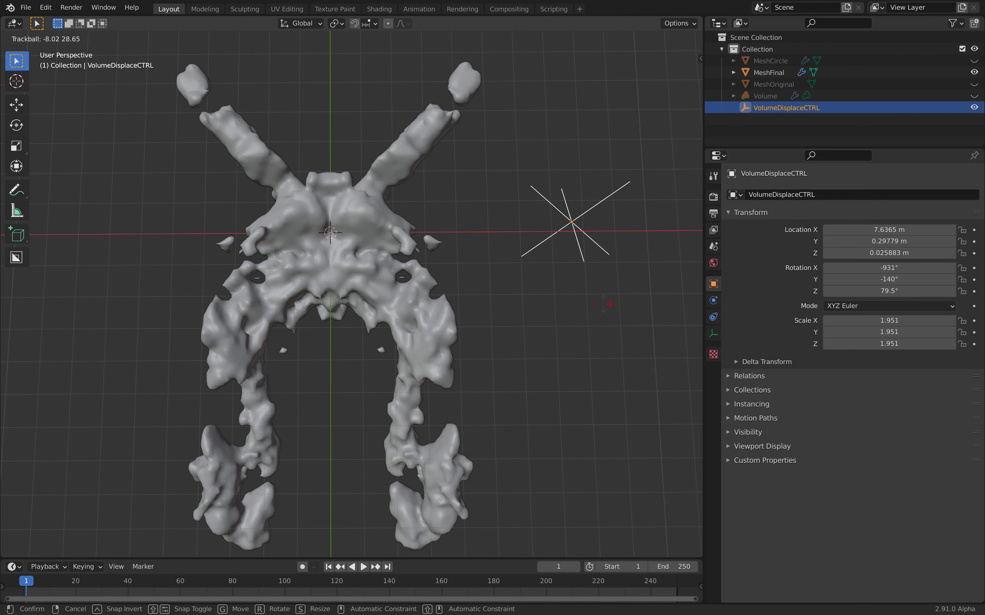
{"action": "left_click", "coordinate": [386, 251]}
- Compare both creature halves by toggling the X flip in MeshFinal's Mirror modifier, leave it off and save the file
{"action": "left_click", "coordinate": [387, 250]}
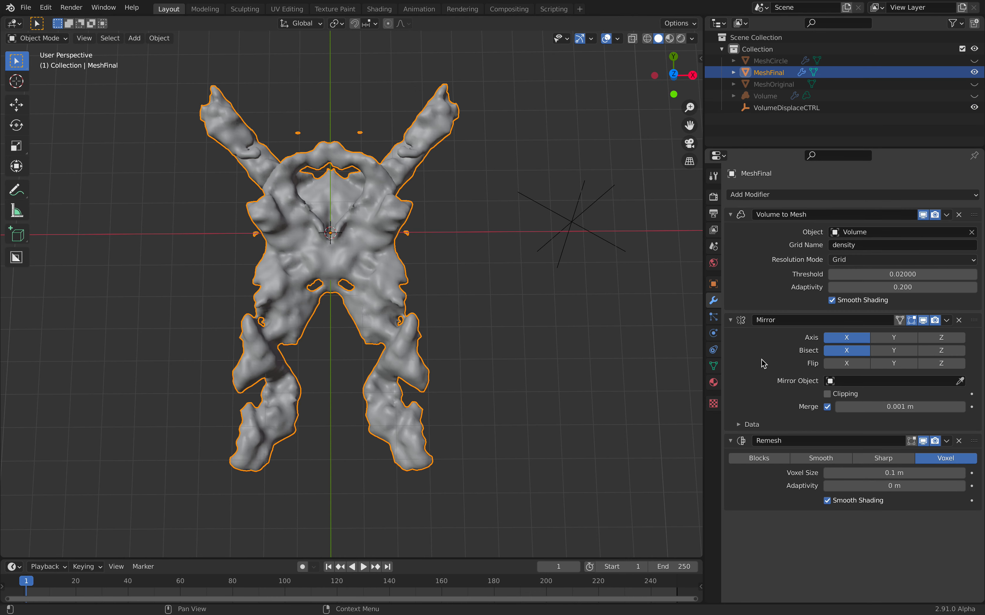
{"action": "left_click", "coordinate": [846, 363]}
{"action": "left_click", "coordinate": [848, 366]}
{"action": "left_click", "coordinate": [848, 366]}
{"action": "left_click", "coordinate": [848, 366]}
{"action": "left_click", "coordinate": [848, 366]}
{"action": "left_click", "coordinate": [848, 366]}
{"action": "key", "text": "ctrl+s"}
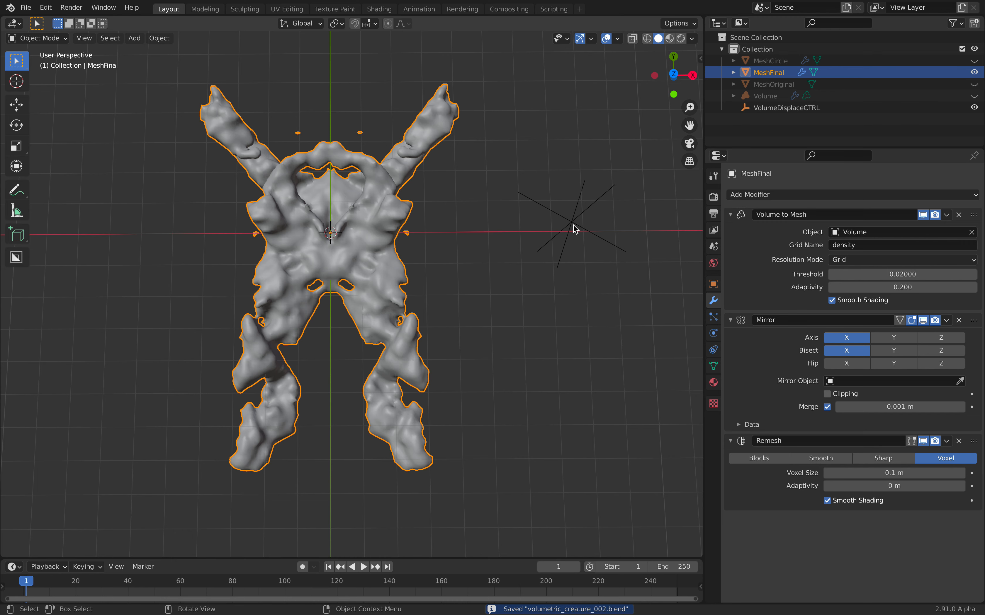
- Duplicate MeshFinal in place and enable the X flip in the copy's Mirror modifier
{"action": "middle_click_drag", "start_coordinate": [520, 259], "coordinate": [394, 194]}
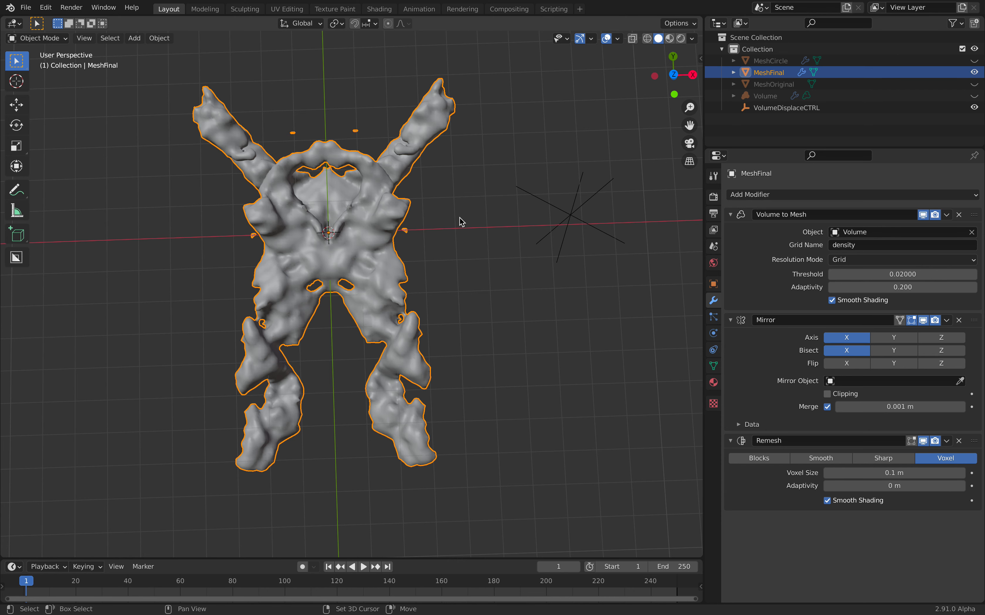
{"action": "key", "text": "shift+d"}
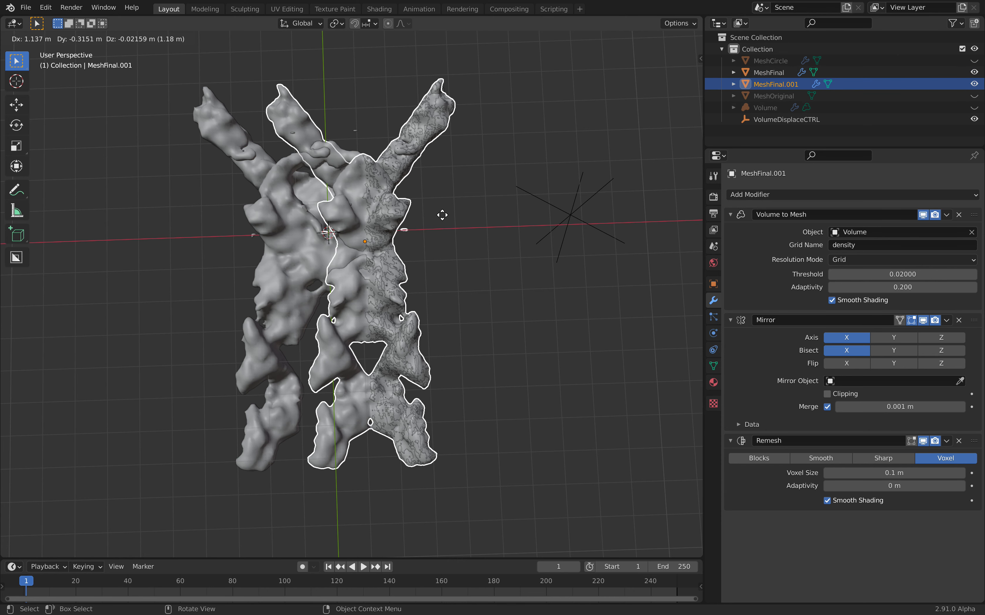
{"action": "key", "text": "Escape"}
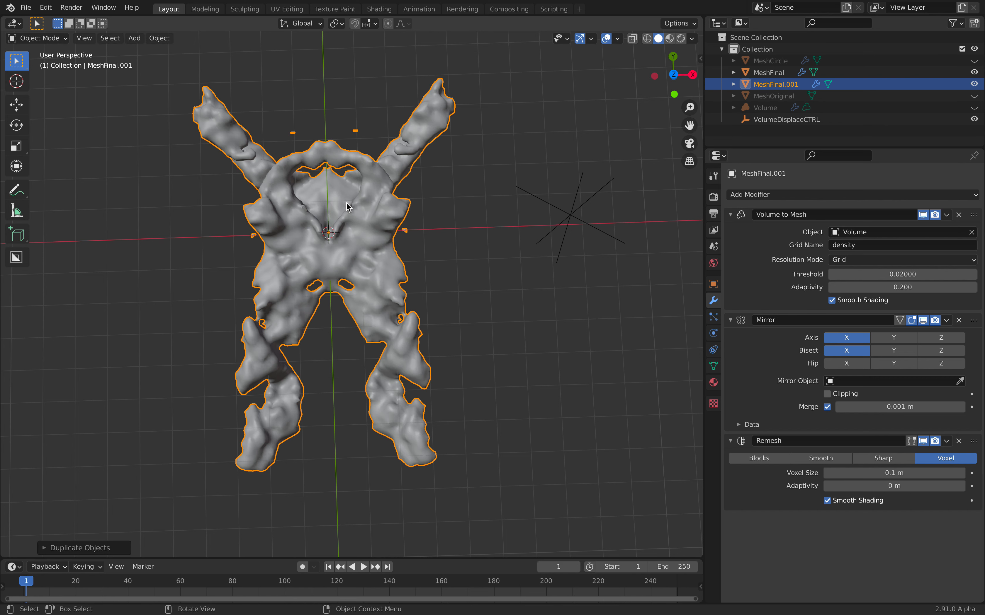
{"action": "left_click", "coordinate": [840, 366]}
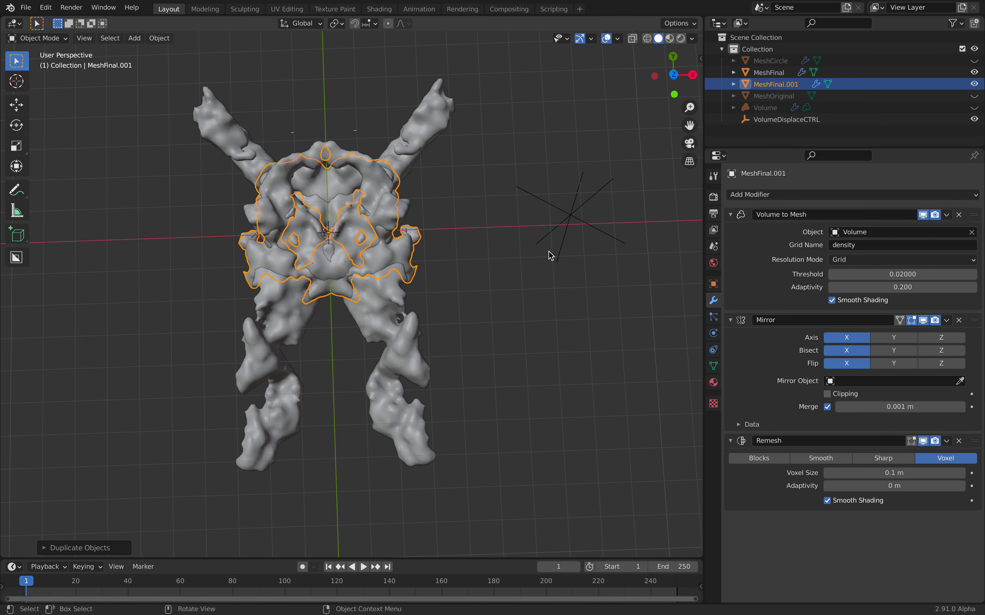
- Set the viewport shading color to Random so each object gets its own color
{"action": "left_click", "coordinate": [691, 39]}
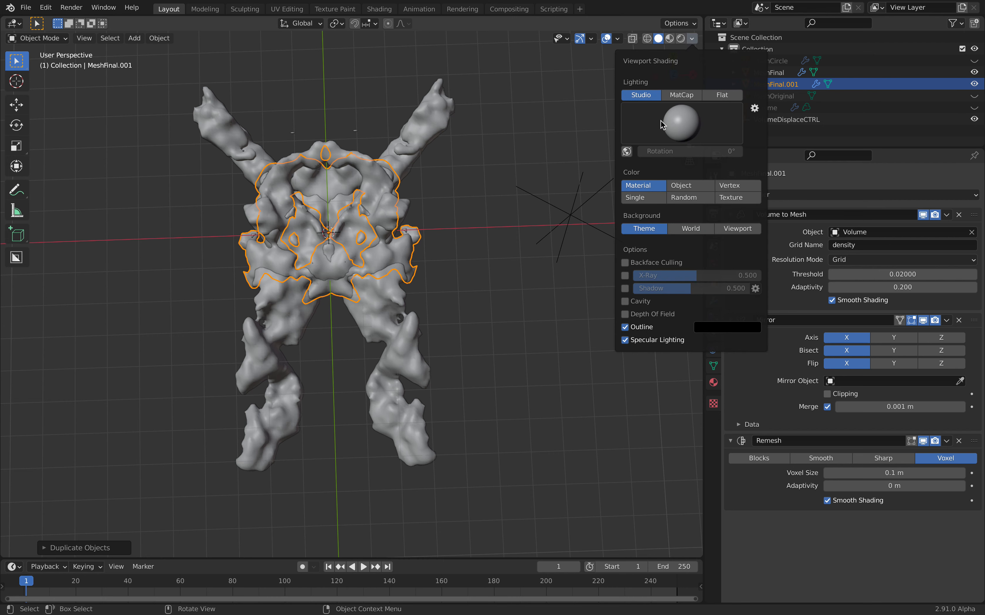
{"action": "left_click", "coordinate": [679, 198]}
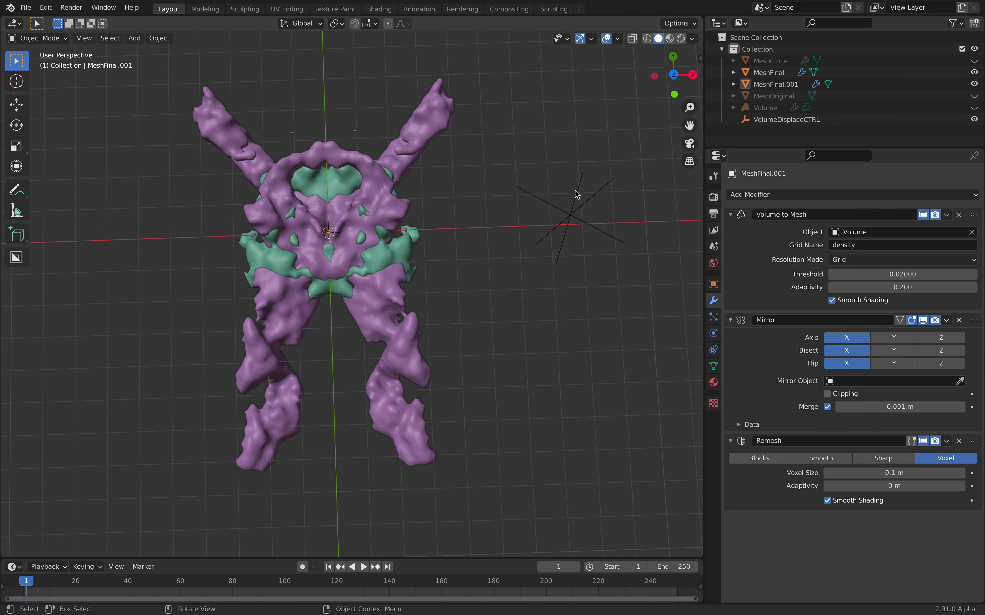
- Trackball-rotate VolumeDisplaceCTRL to about -795°, -218°, 75°
{"action": "left_click", "coordinate": [588, 209]}
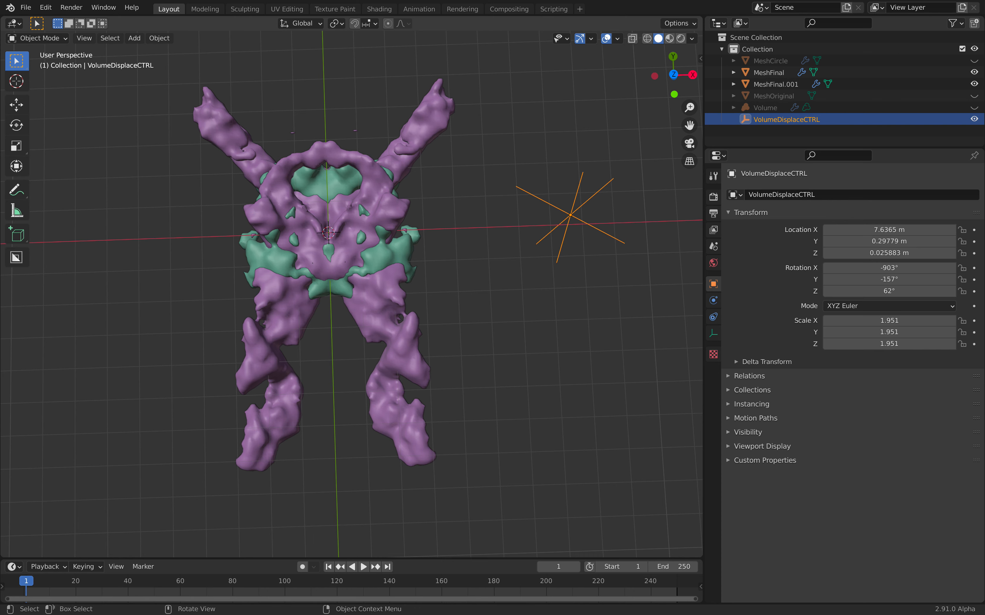
{"action": "key", "text": "r"}
{"action": "key", "text": "r"}
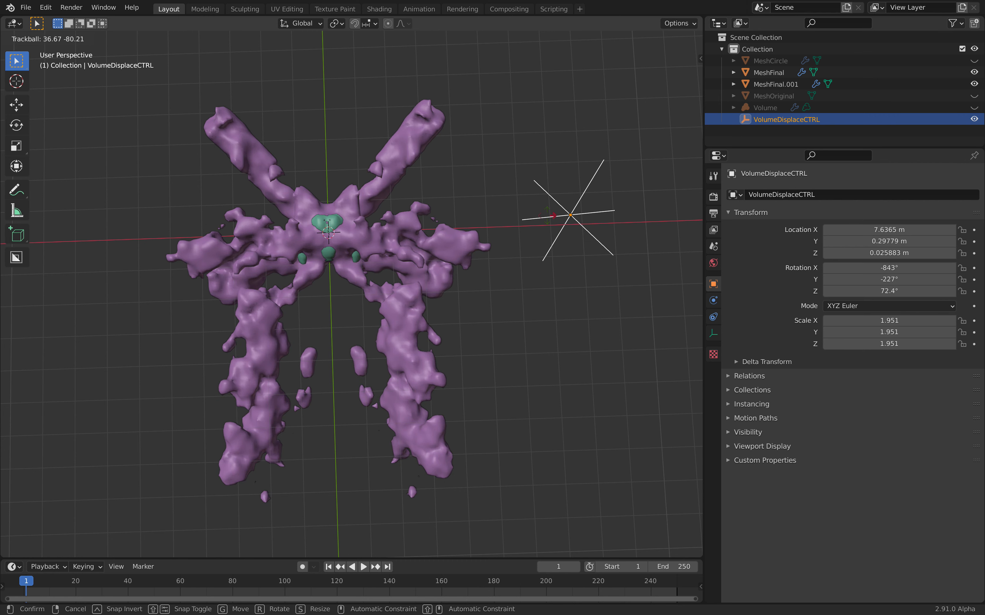
{"action": "left_click", "coordinate": [461, 191]}
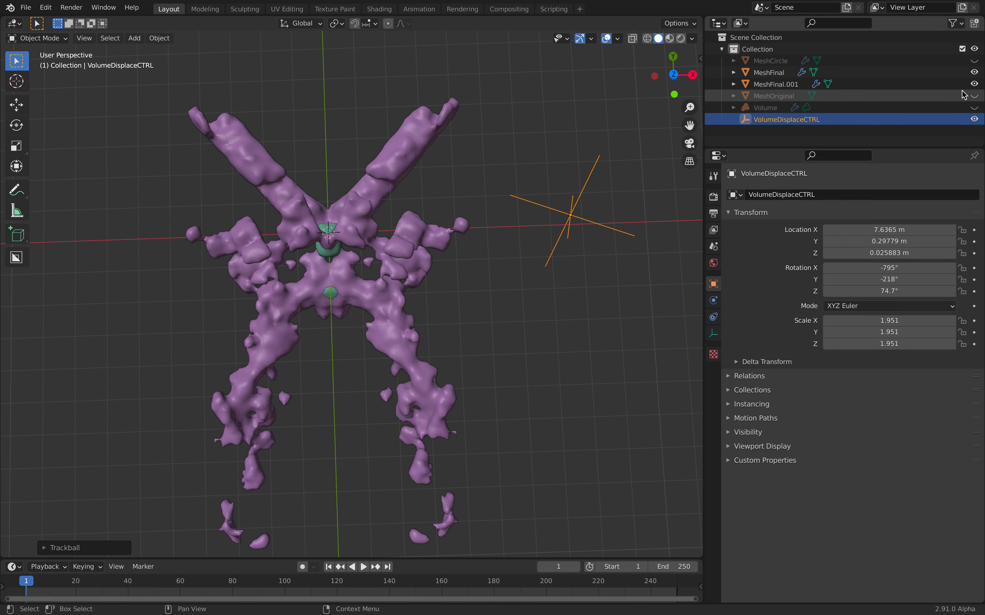
- Duplicate MeshFinal in place once more and delete that new copy
{"action": "left_click", "coordinate": [800, 72]}
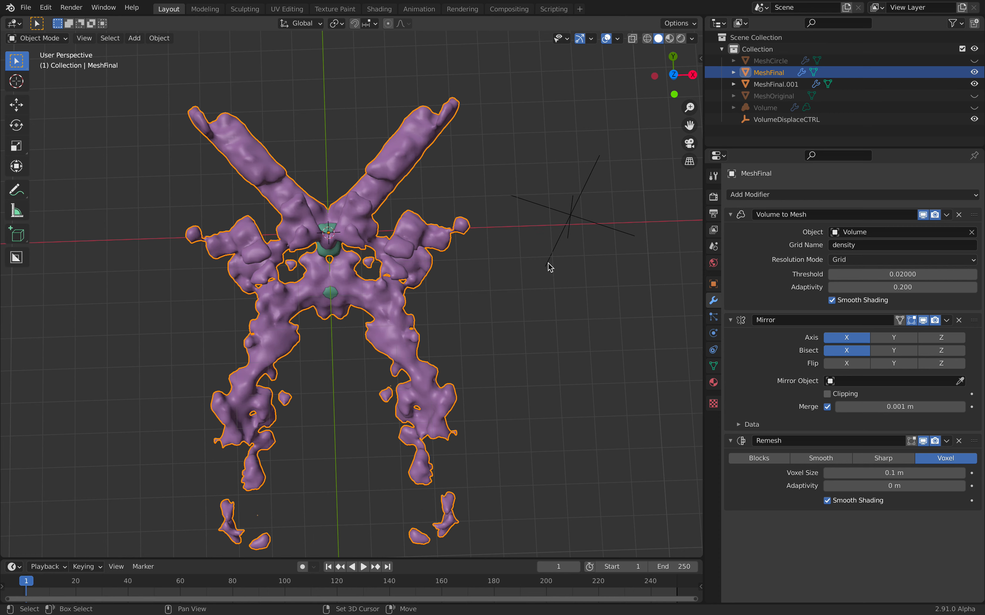
{"action": "key", "text": "shift+d"}
{"action": "right_click", "coordinate": [557, 268]}
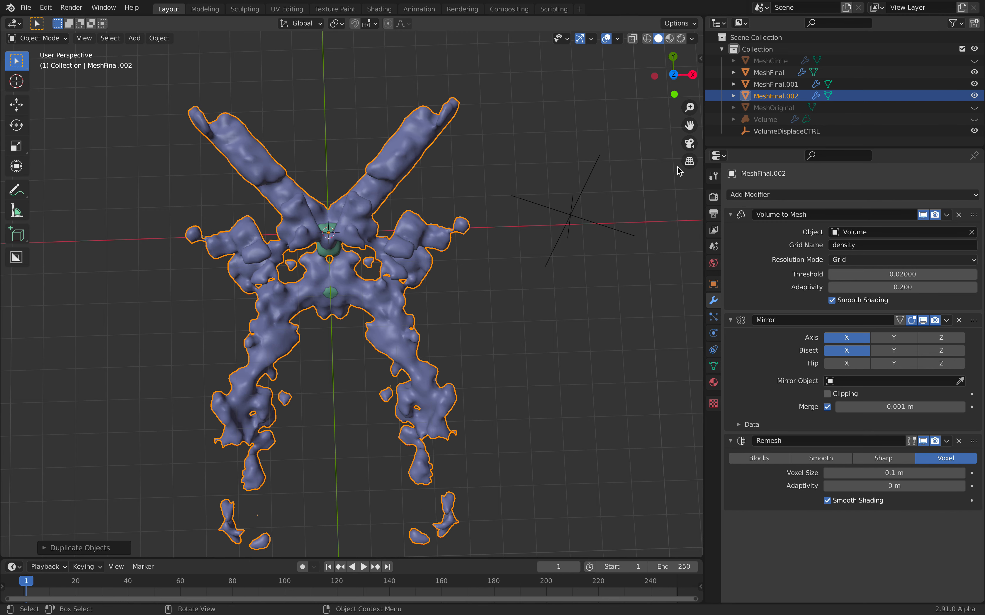
{"action": "right_click", "coordinate": [791, 97]}
{"action": "left_click", "coordinate": [769, 130]}
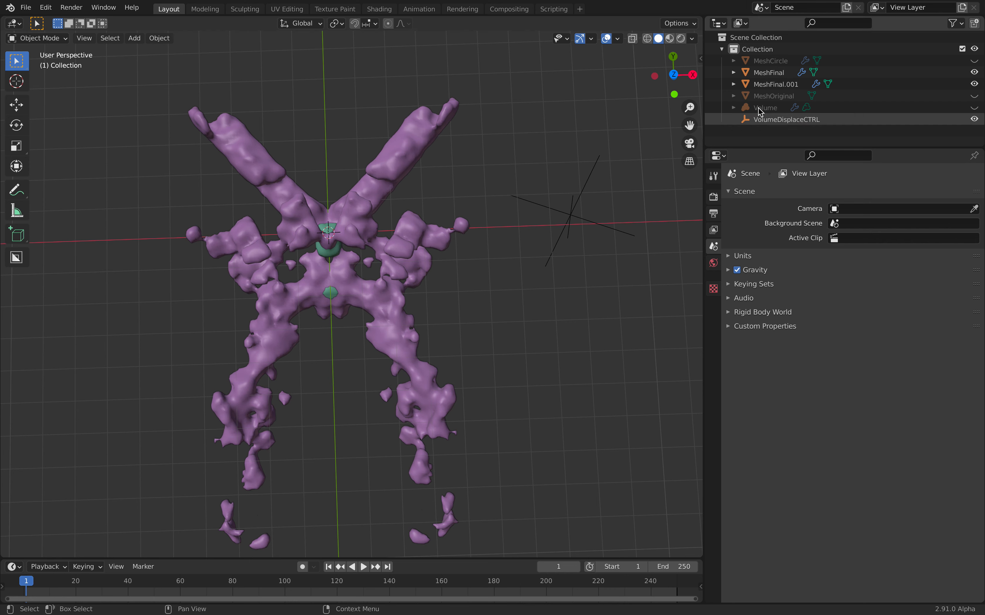
- Delete the flipped duplicate MeshFinal.001 and select the VolumeDisplaceCTRL empty
{"action": "left_click", "coordinate": [776, 84]}
{"action": "right_click", "coordinate": [777, 86]}
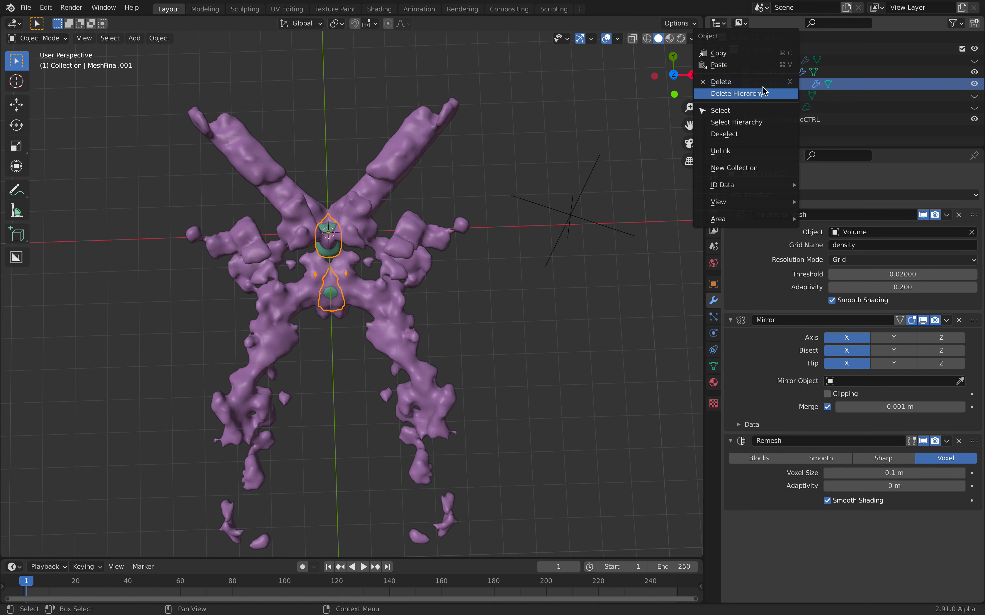
{"action": "left_click", "coordinate": [764, 84]}
{"action": "left_click", "coordinate": [585, 217]}
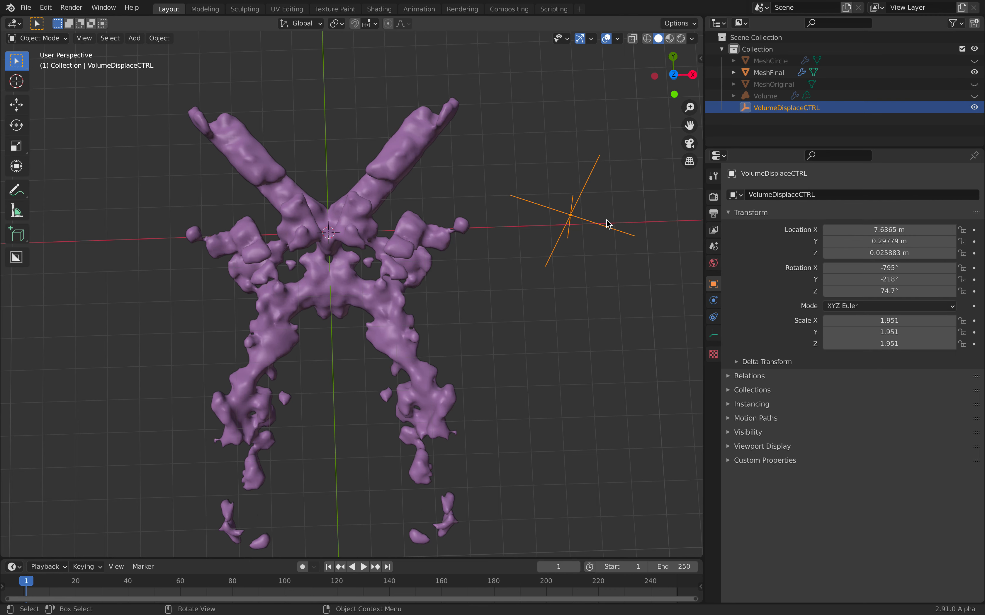
- Trackball-rotate VolumeDisplaceCTRL to about -595°, -142°, 125° and scale it down to about 0.913
{"action": "key", "text": "r"}
{"action": "key", "text": "r"}
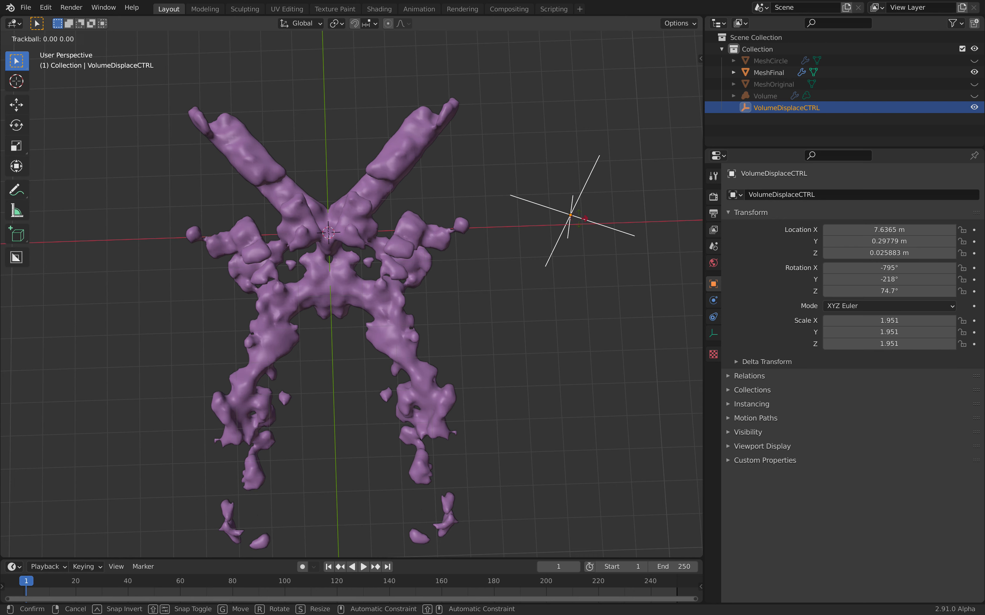
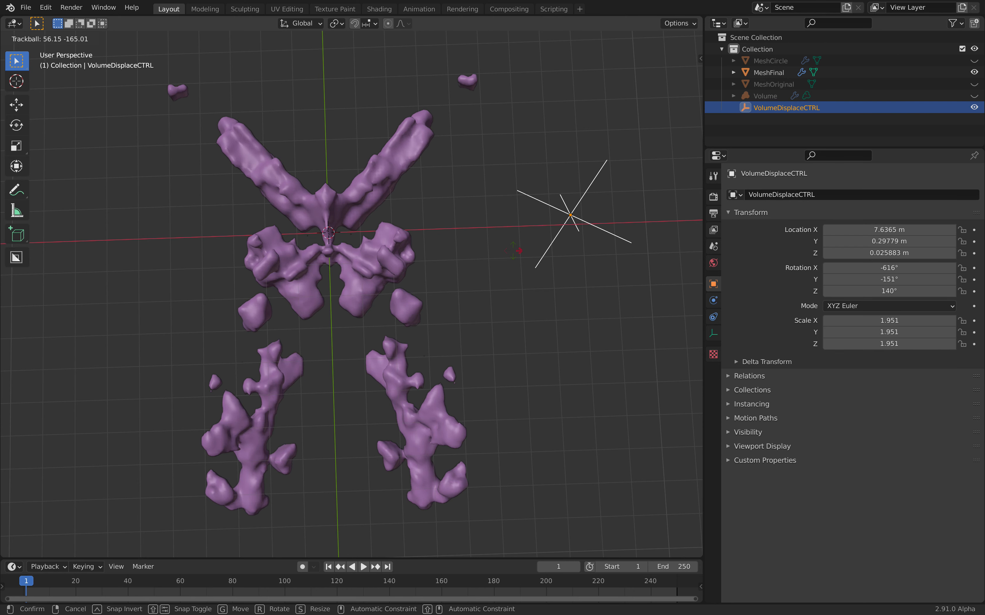
{"action": "left_click", "coordinate": [603, 313]}
{"action": "key", "text": "s"}
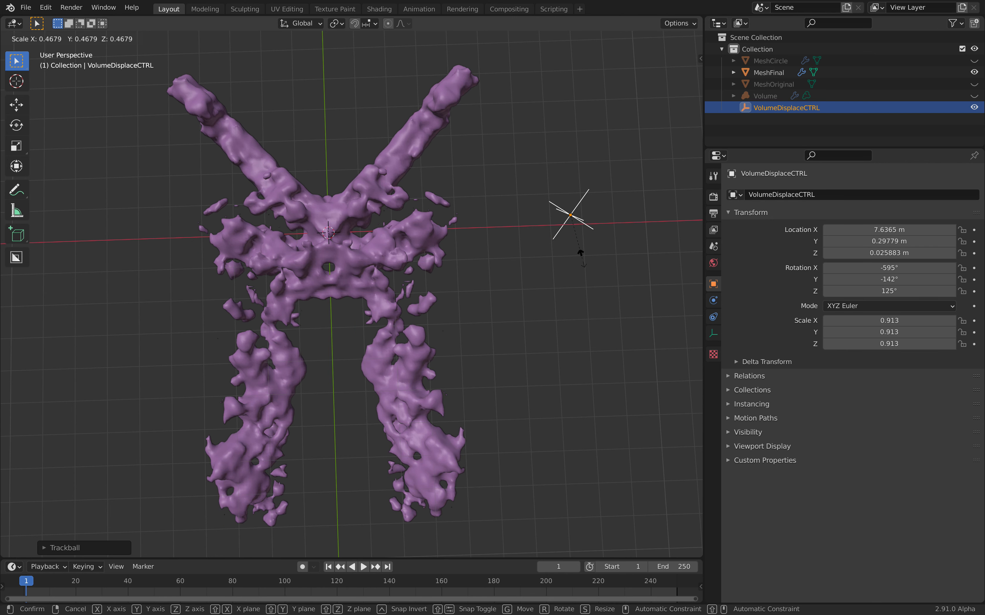
{"action": "left_click", "coordinate": [597, 275]}
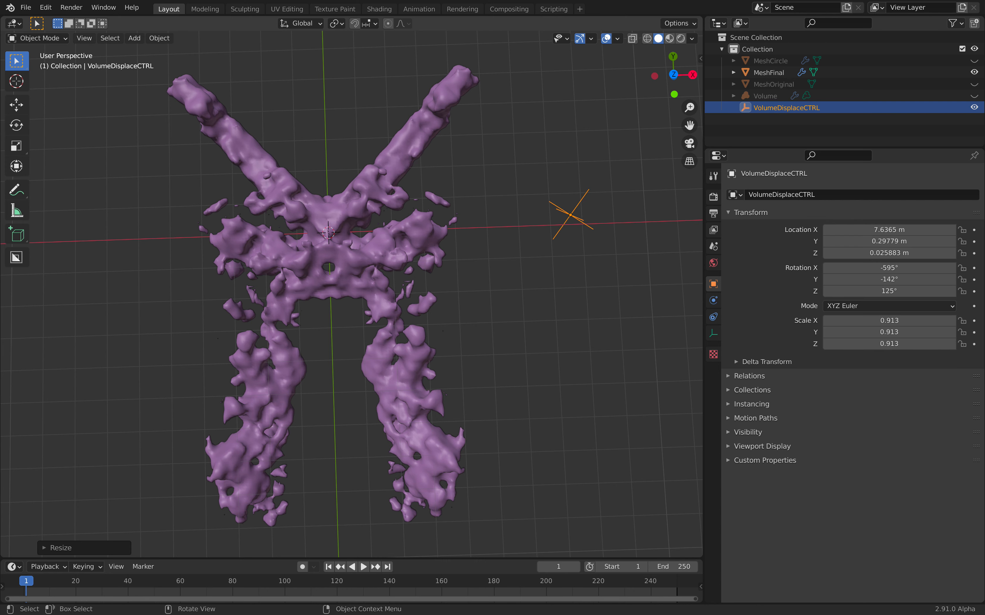
- Trackball-rotate VolumeDisplaceCTRL to about -636°, -234°, 124° and scale it up to about 2.22
{"action": "key", "text": "r"}
{"action": "key", "text": "r"}
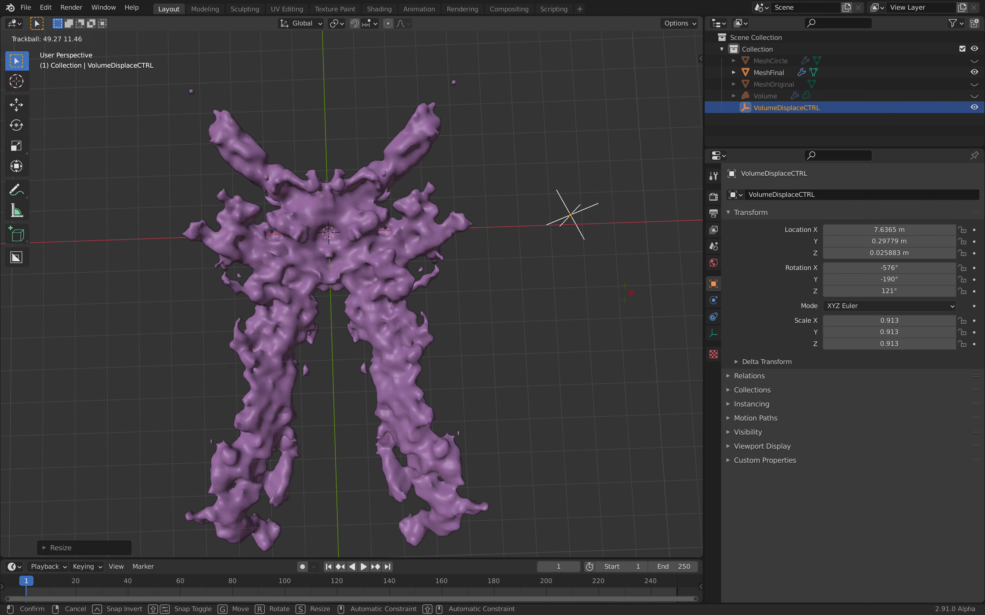
{"action": "left_click", "coordinate": [575, 297]}
{"action": "scroll", "coordinate": [575, 297], "scroll_direction": "down", "scroll_amount": 3}
{"action": "key", "text": "s"}
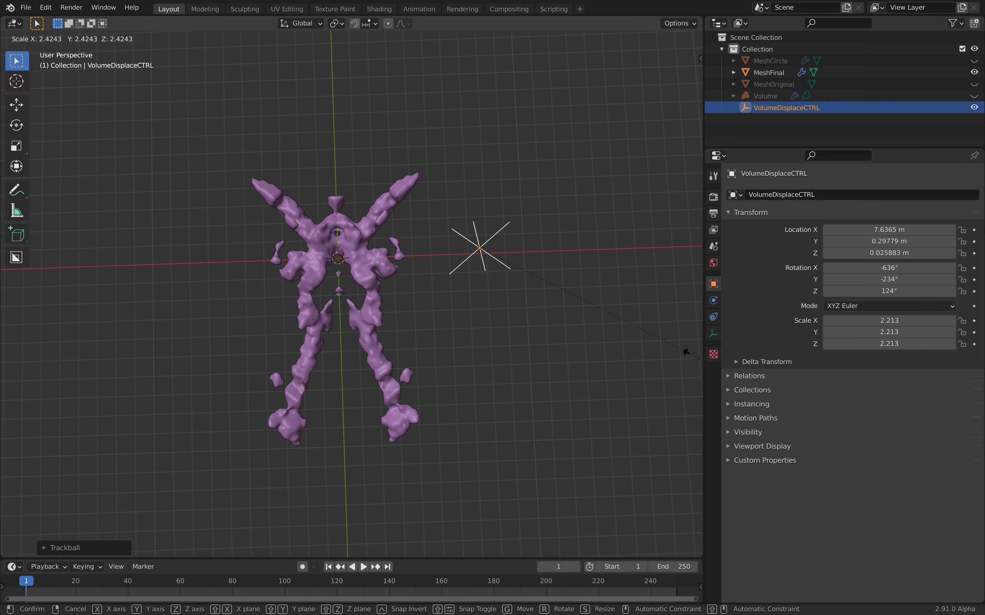
{"action": "left_click", "coordinate": [541, 276]}
{"action": "scroll", "coordinate": [581, 275], "scroll_direction": "up", "scroll_amount": 3}
- Trackball-rotate VolumeDisplaceCTRL to about -616°, -175°, 130° and save the file
{"action": "key", "text": "r"}
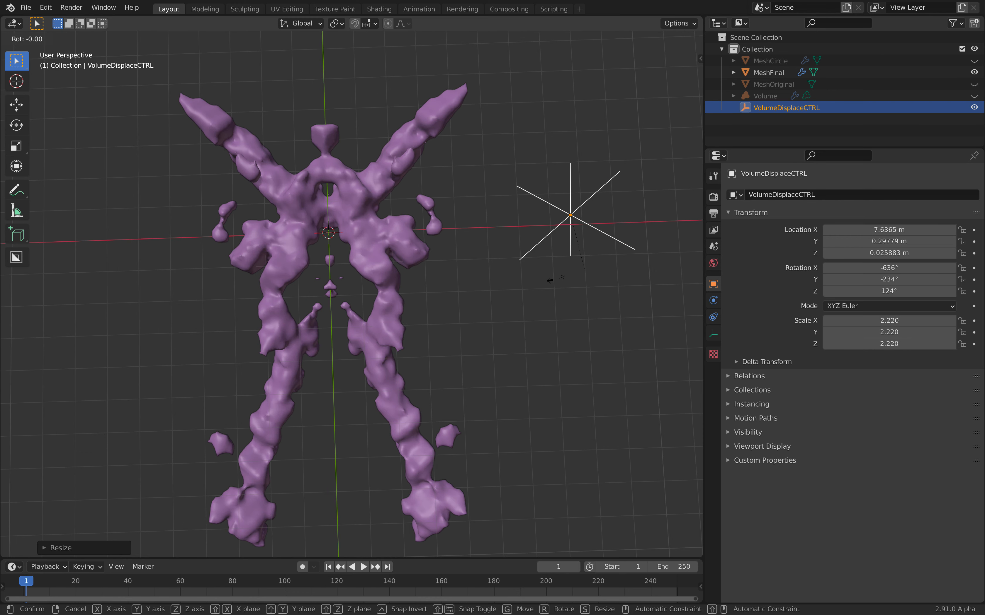
{"action": "key", "text": "r"}
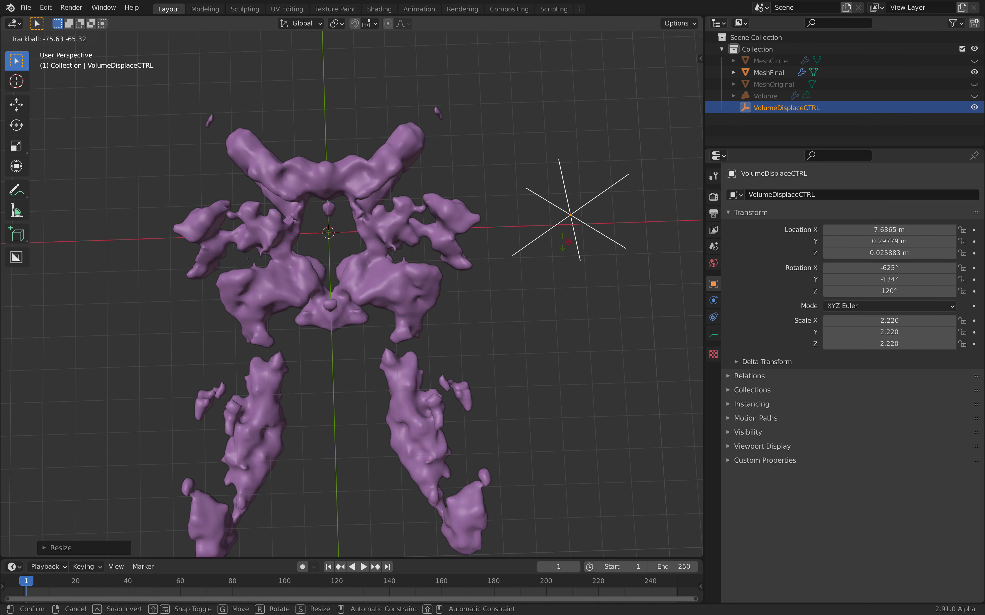
{"action": "left_click", "coordinate": [608, 205]}
{"action": "key", "text": "ctrl+s"}
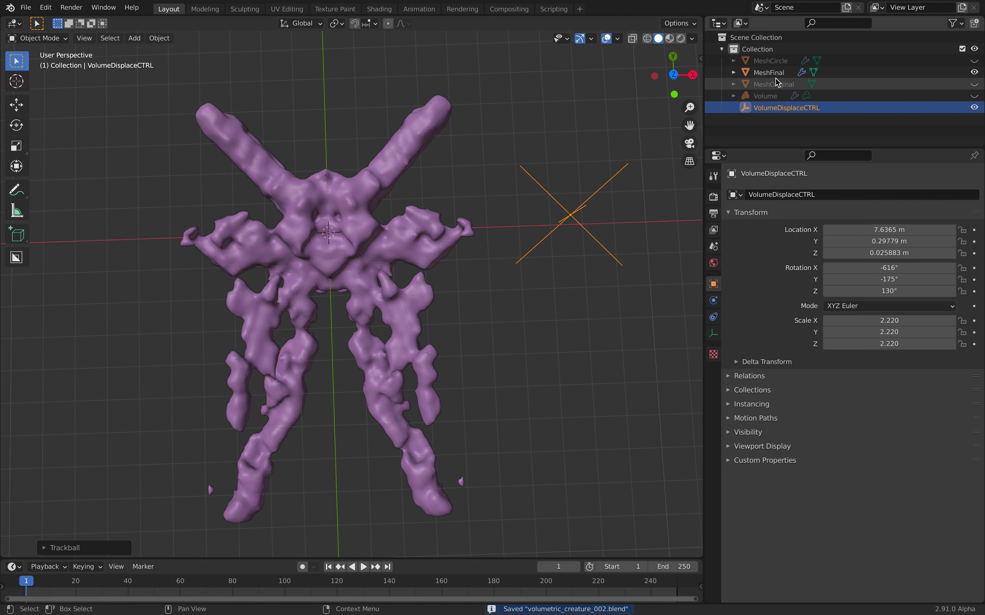
- Set the source object of the Volume's Mesh to Volume modifier to MeshOriginal
{"action": "left_click", "coordinate": [769, 96]}
{"action": "left_click", "coordinate": [794, 96]}
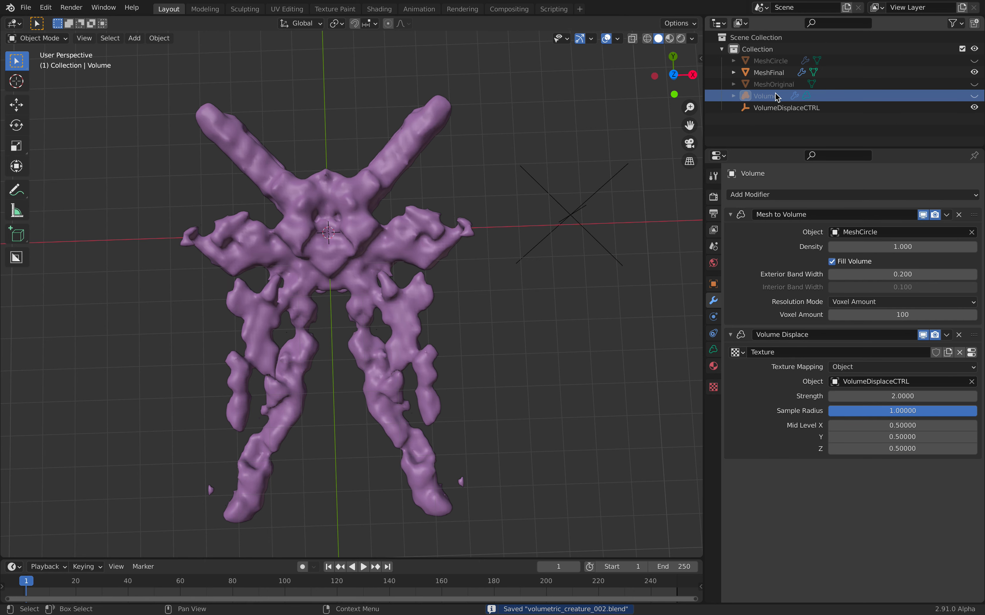
{"action": "left_click", "coordinate": [840, 232]}
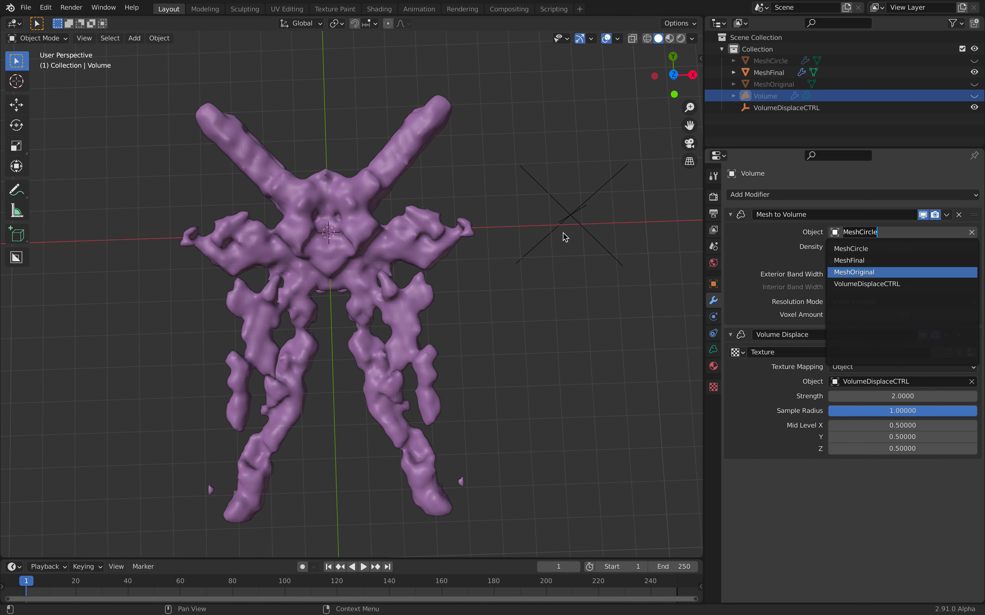
{"action": "key", "text": "Return"}
- Select VolumeDisplaceCTRL and trackball-rotate it to about -552°, -170°, 117°
{"action": "left_click", "coordinate": [567, 217]}
{"action": "key", "text": "s"}
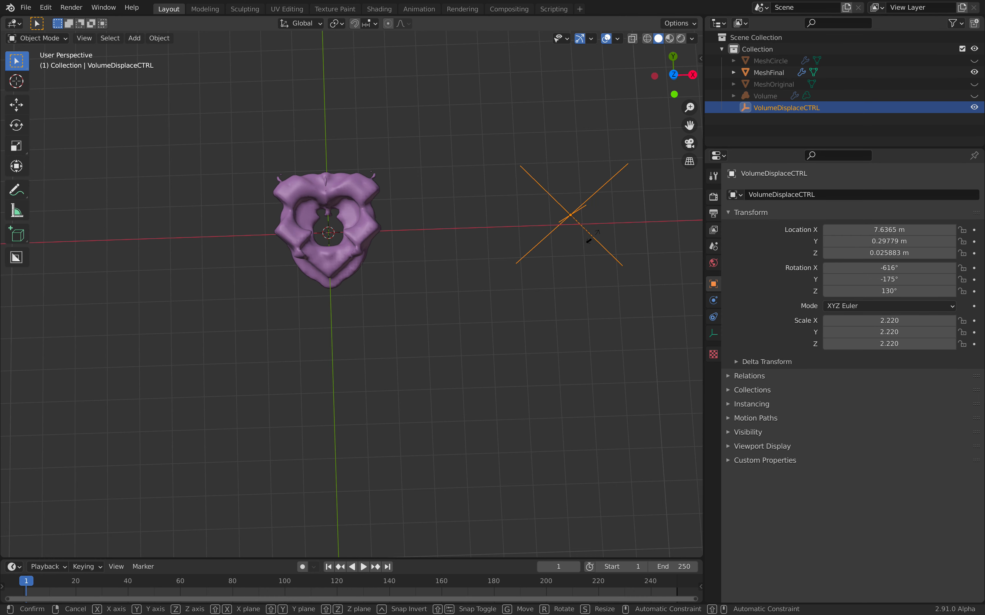
{"action": "key", "text": "r"}
{"action": "key", "text": "r"}
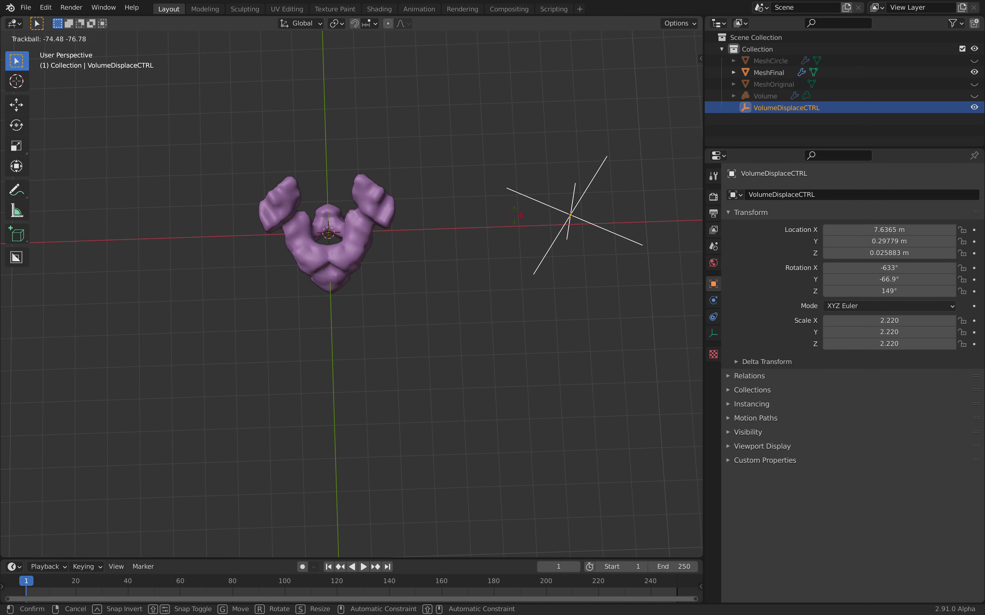
{"action": "left_click", "coordinate": [519, 288]}
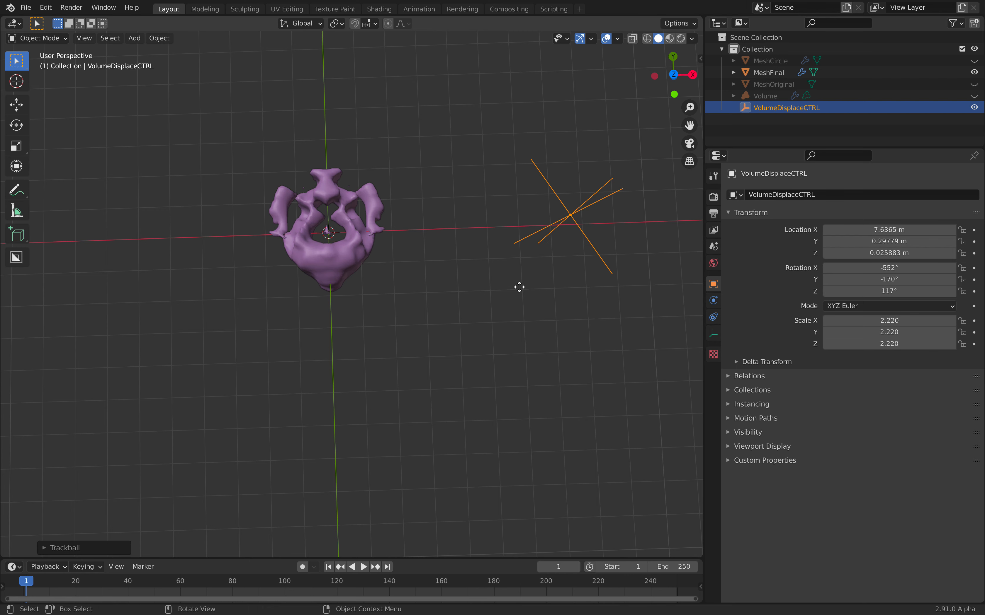
- Move VolumeDisplaceCTRL to about X 4.24 m, Y -0.01 m and scale it up to about 5.69
{"action": "key", "text": "g"}
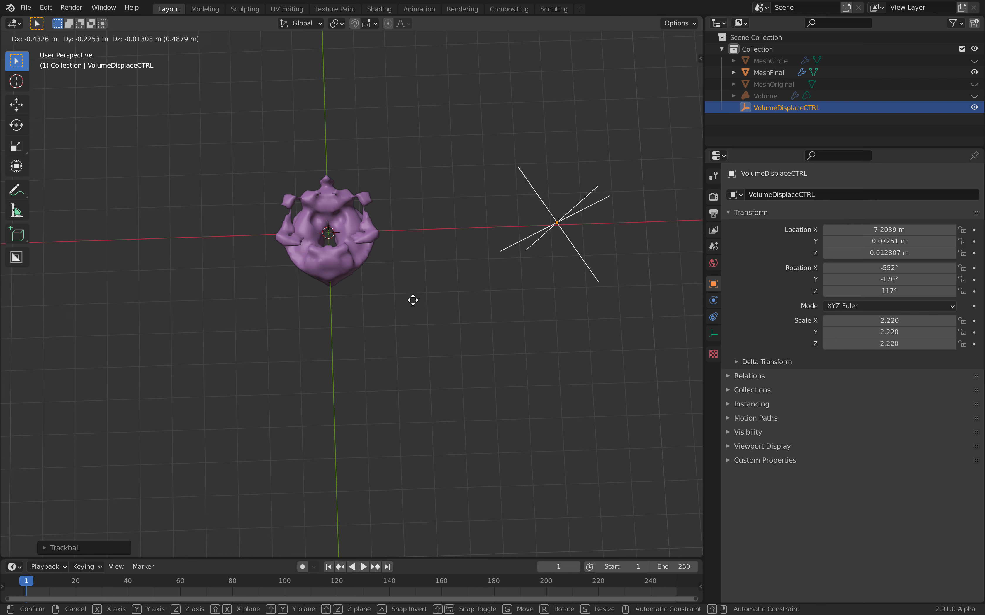
{"action": "left_click", "coordinate": [595, 323]}
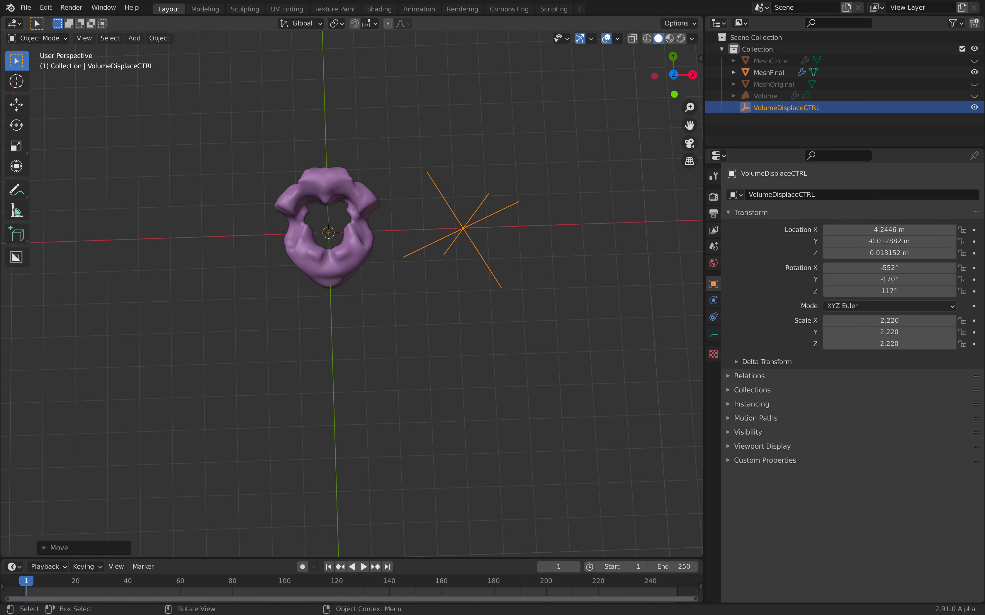
{"action": "key", "text": "s"}
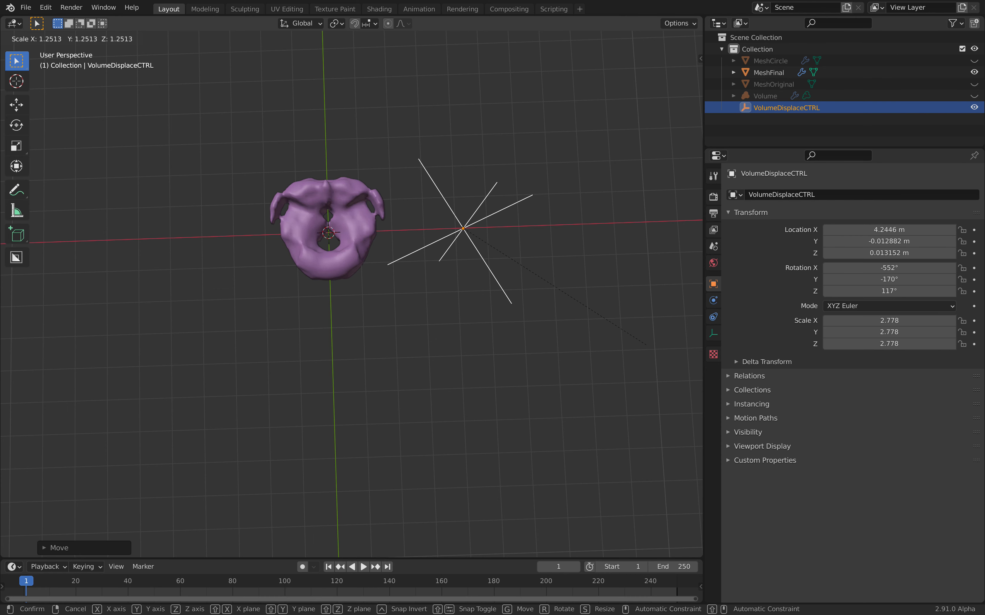
{"action": "left_click", "coordinate": [521, 202]}
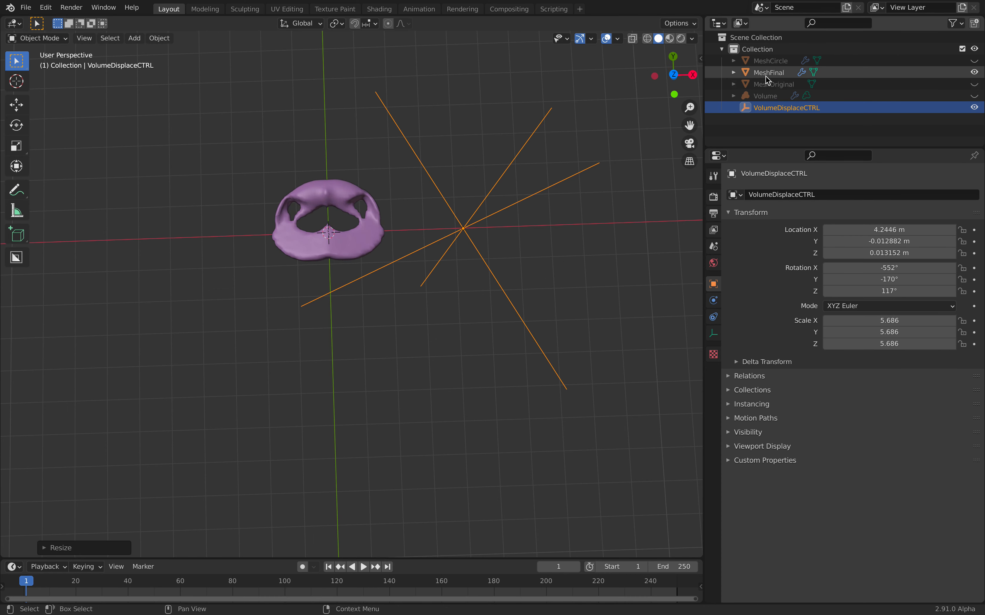
- Set the Volume's Mesh to Volume voxel amount to 64 and exterior band width to 0.340
{"action": "left_click", "coordinate": [766, 96]}
{"action": "left_click", "coordinate": [862, 317]}
{"action": "type", "text": "64"}
{"action": "key", "text": "Return"}
{"action": "left_click_drag", "start_coordinate": [902, 275], "coordinate": [882, 276]}
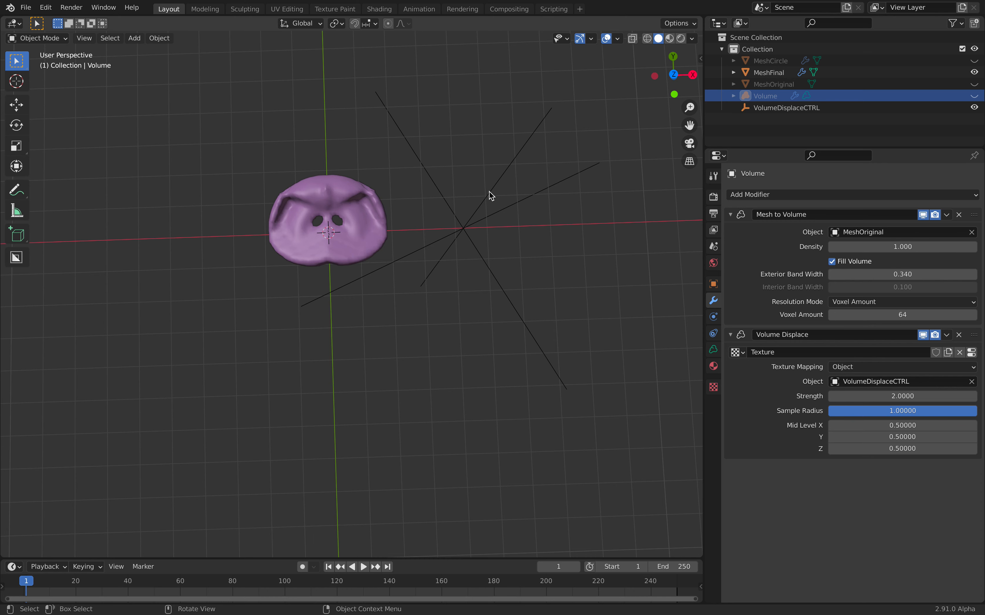
- Trackball-rotate VolumeDisplaceCTRL to about -389°, -229°, 259° and scale it to about 7.15
{"action": "left_click", "coordinate": [489, 192]}
{"action": "key", "text": "r"}
{"action": "key", "text": "r"}
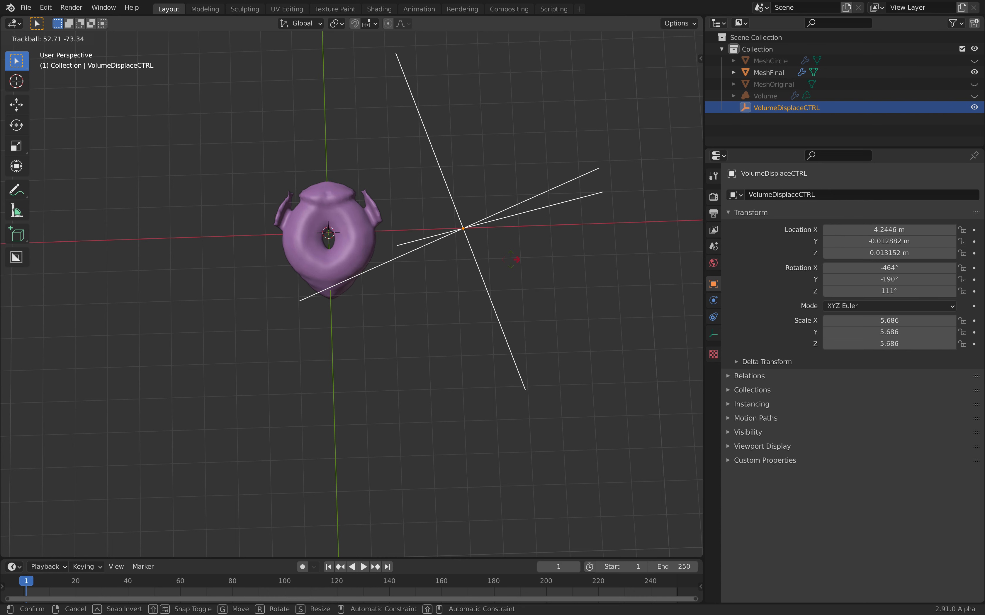
{"action": "left_click", "coordinate": [577, 301]}
{"action": "key", "text": "s"}
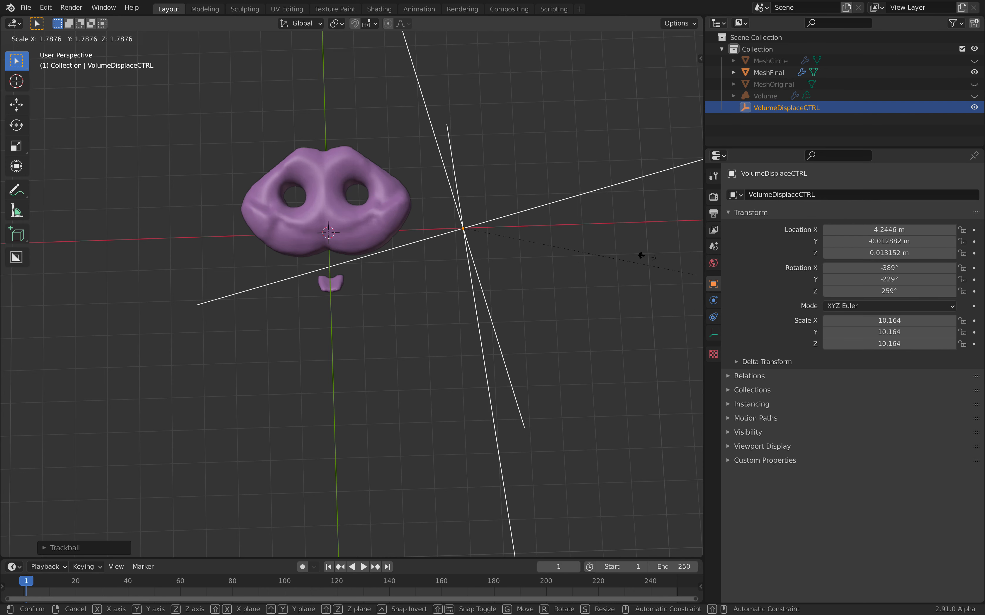
{"action": "left_click", "coordinate": [622, 252]}
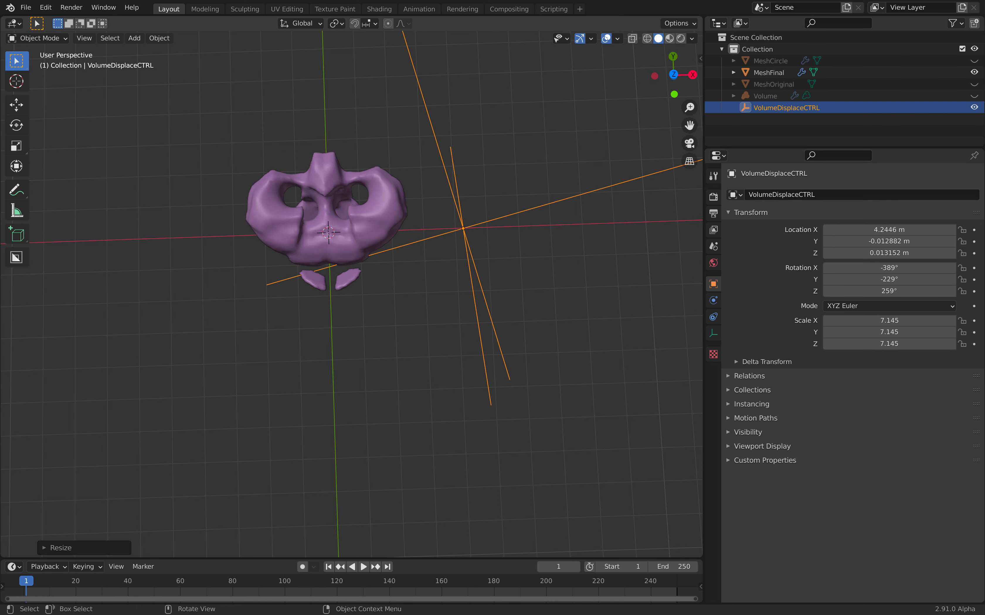
- Move VolumeDisplaceCTRL to about X 6.65 m, Y 1.66 m, Z 0.11 m
{"action": "key", "text": "g"}
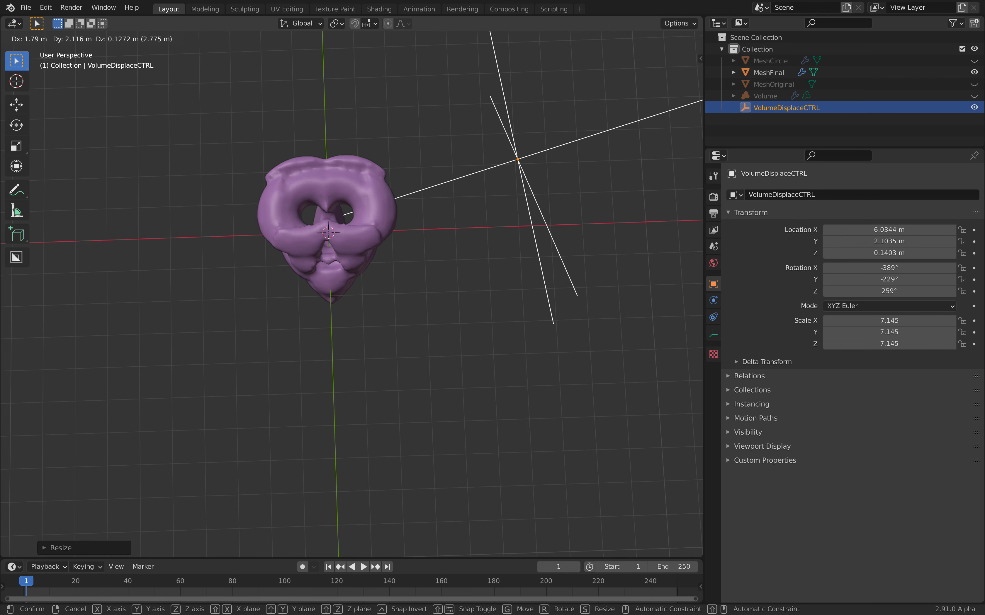
{"action": "key", "text": "Return"}
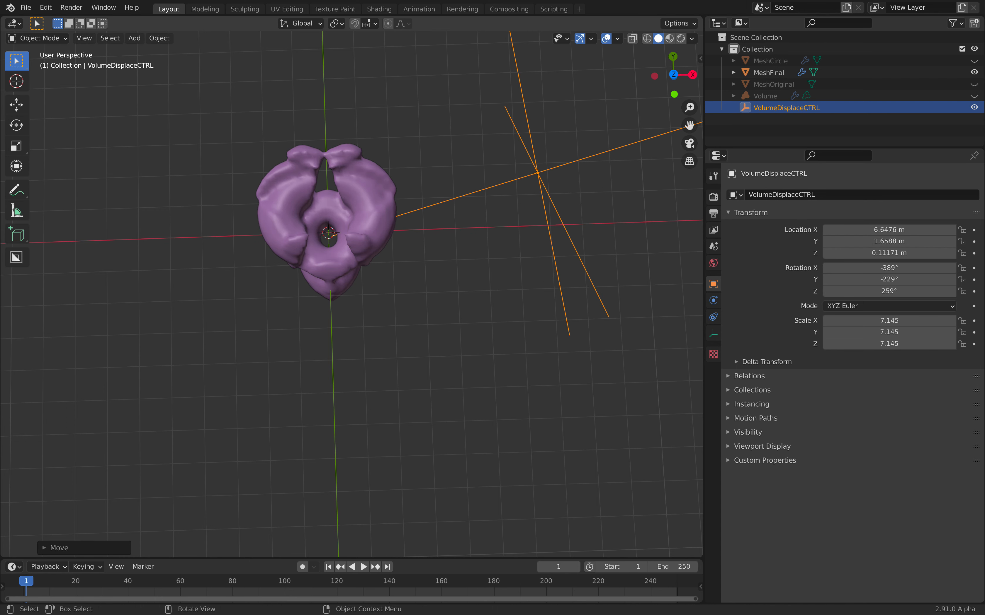
{"action": "key", "text": "ctrl+Up"}
{"action": "left_click", "coordinate": [473, 61]}
{"action": "middle_click_drag", "start_coordinate": [399, 243], "coordinate": [391, 208]}
{"action": "scroll", "coordinate": [439, 212], "scroll_direction": "up", "scroll_amount": 2}
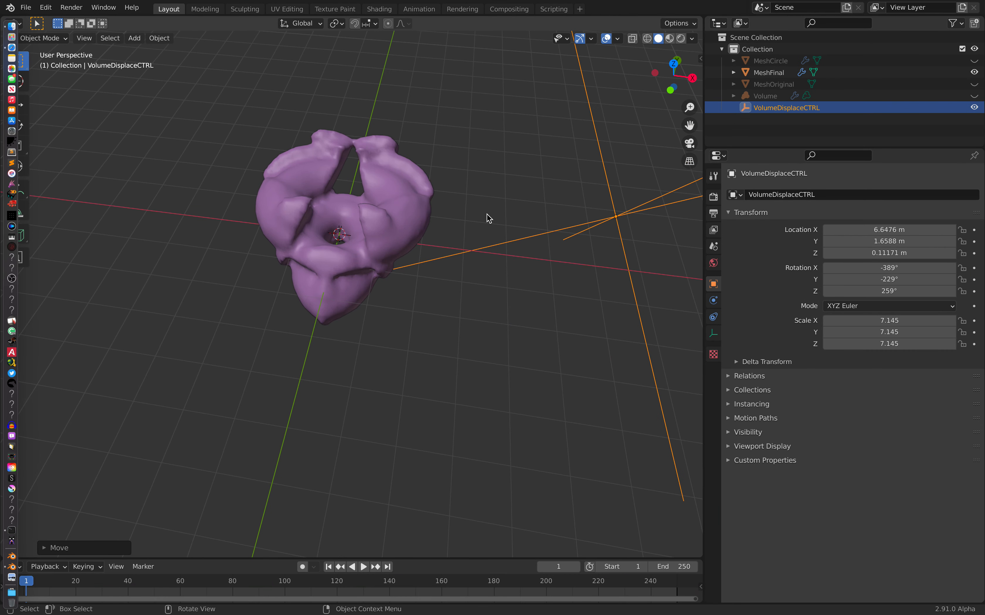
- Open the Volume's displacement texture and set its clouds noise basis to Original Perlin
{"action": "left_click", "coordinate": [773, 98]}
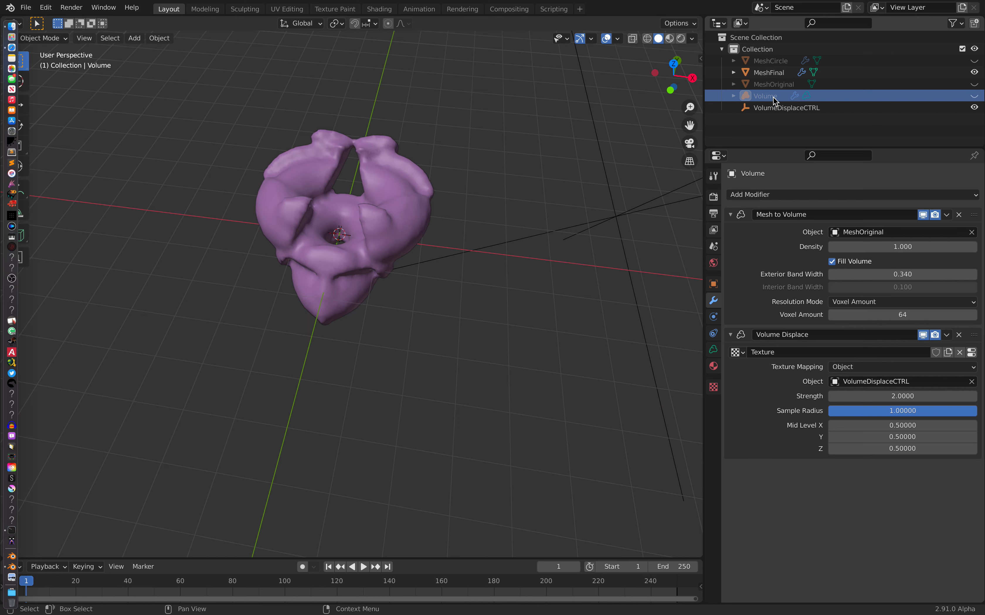
{"action": "left_click", "coordinate": [977, 357]}
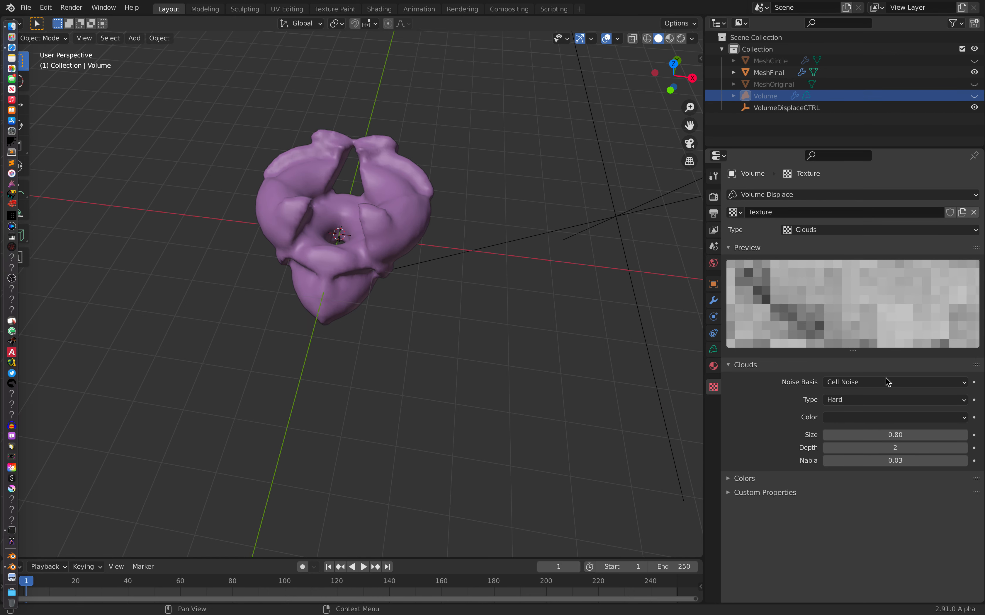
{"action": "left_click", "coordinate": [874, 382]}
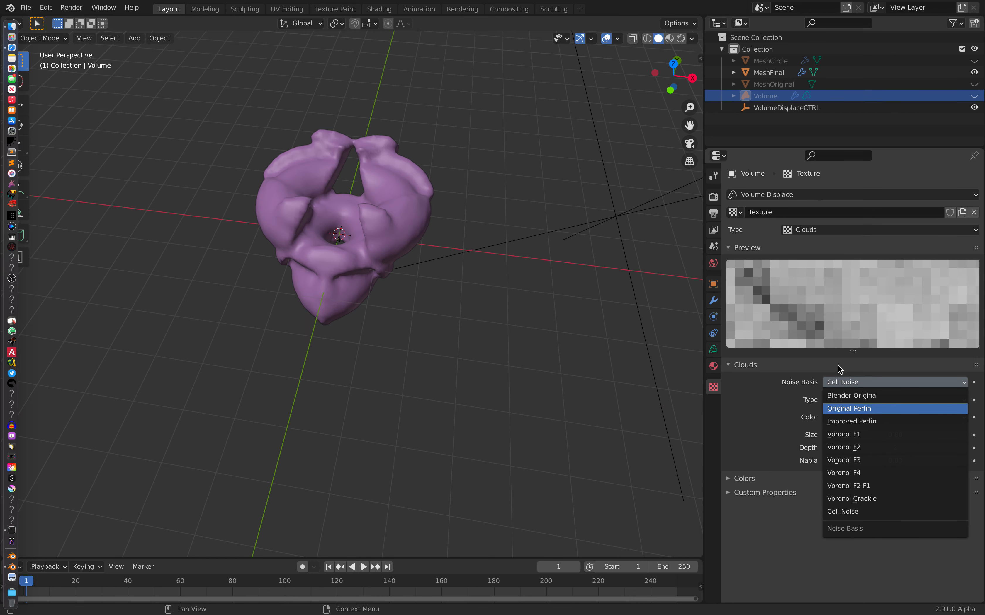
{"action": "left_click", "coordinate": [869, 409]}
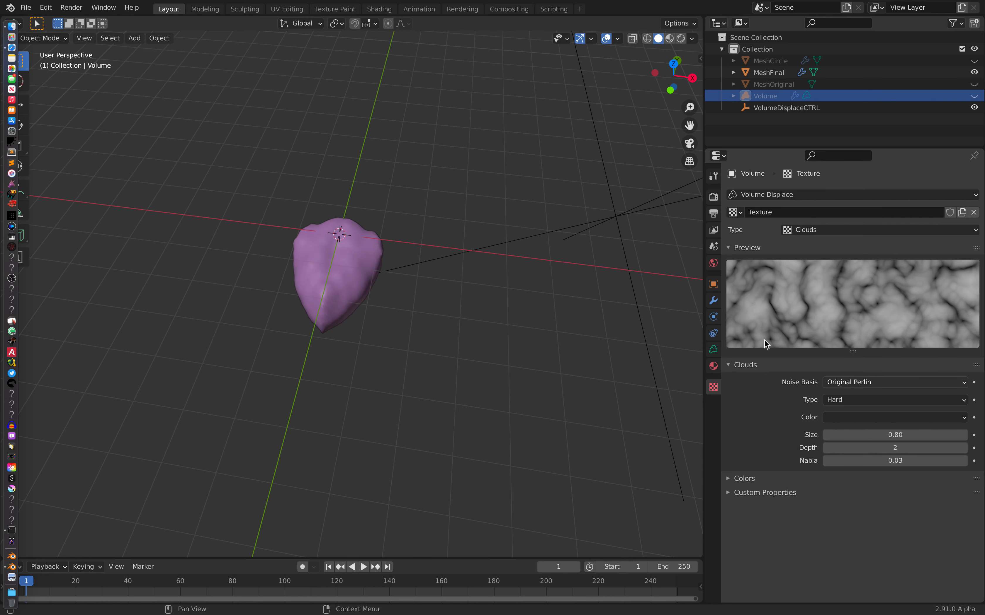
- Set the texture's noise basis to Blender Original and its noise type to Soft, and return to the Volume's modifiers
{"action": "left_click", "coordinate": [846, 382]}
{"action": "left_click", "coordinate": [853, 396]}
{"action": "middle_click_drag", "start_coordinate": [576, 300], "coordinate": [605, 304]}
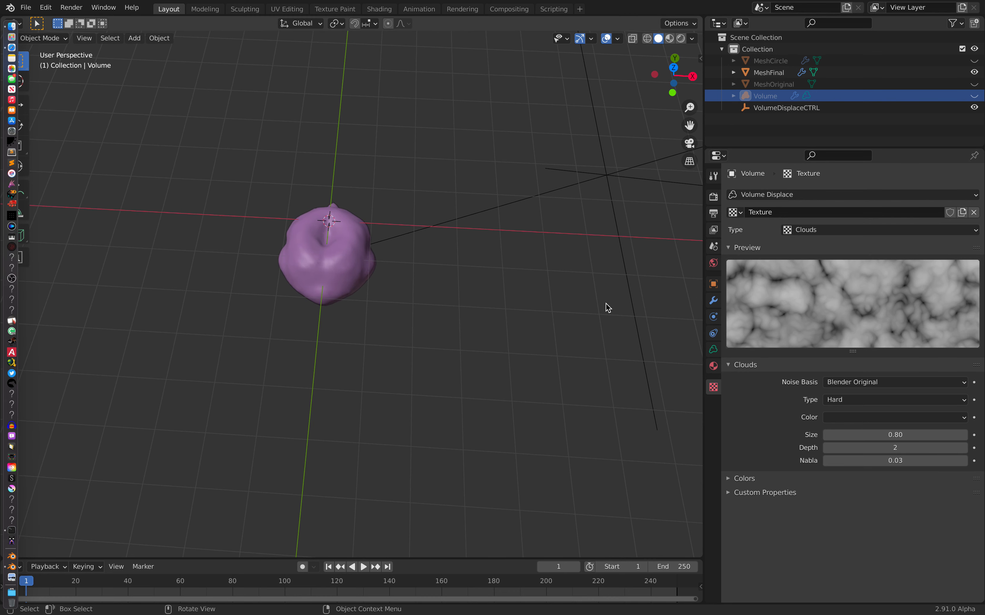
{"action": "left_click", "coordinate": [838, 400]}
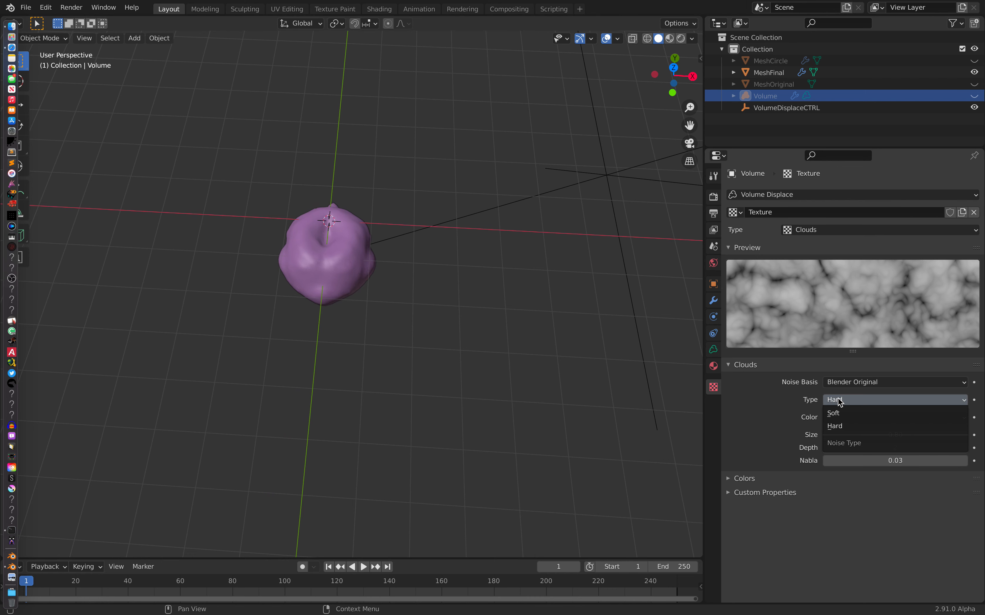
{"action": "left_click", "coordinate": [846, 424]}
{"action": "left_click", "coordinate": [715, 302]}
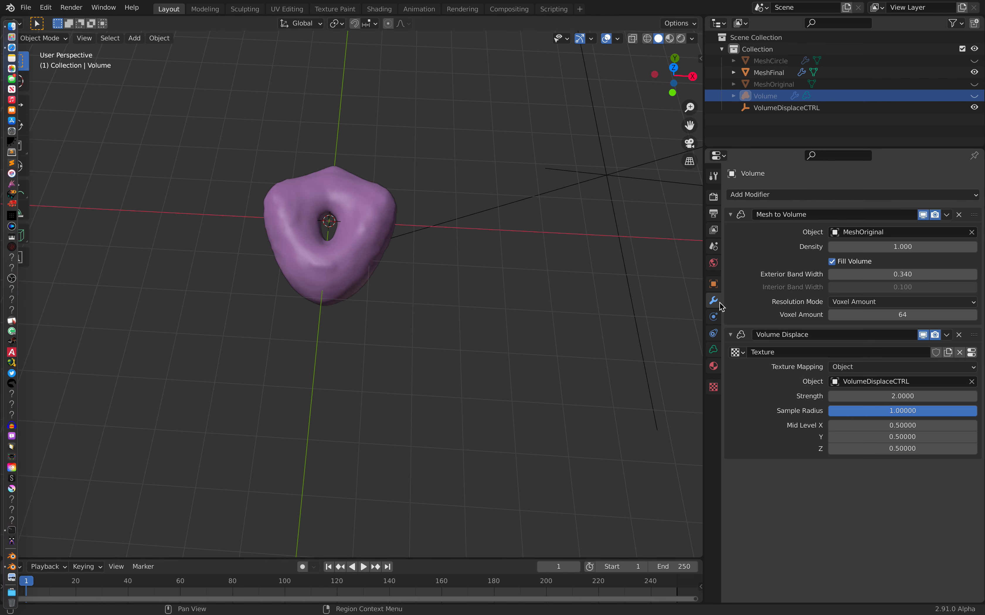
- Try a Volume Displace sample radius of 0 and restore it to 1
{"action": "left_click", "coordinate": [881, 412]}
{"action": "type", "text": "0"}
{"action": "key", "text": "Return"}
{"action": "left_click", "coordinate": [880, 413]}
{"action": "type", "text": "1"}
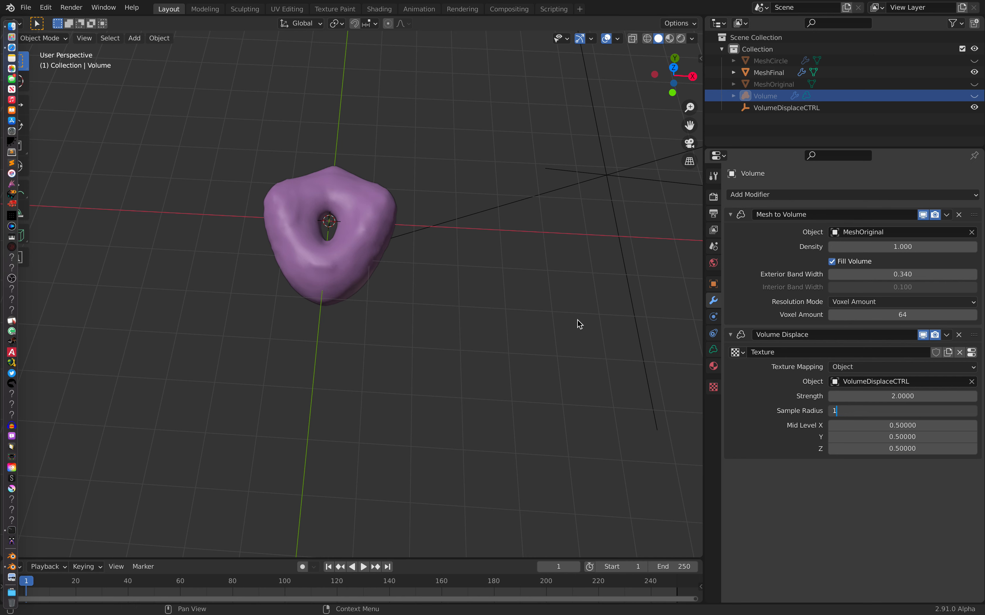
{"action": "key", "text": "Return"}
- Try Volume Displace strengths of 1, 3 and 10 on the Volume
{"action": "left_click", "coordinate": [902, 397]}
{"action": "type", "text": "1"}
{"action": "key", "text": "Return"}
{"action": "left_click", "coordinate": [866, 398]}
{"action": "type", "text": "3"}
{"action": "key", "text": "Return"}
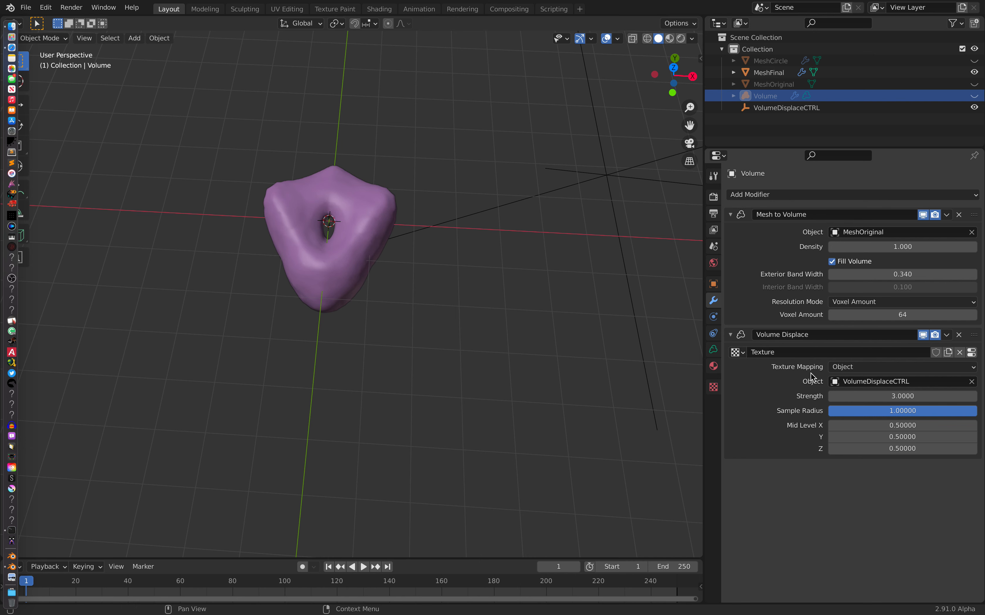
{"action": "left_click", "coordinate": [896, 394]}
{"action": "type", "text": "10"}
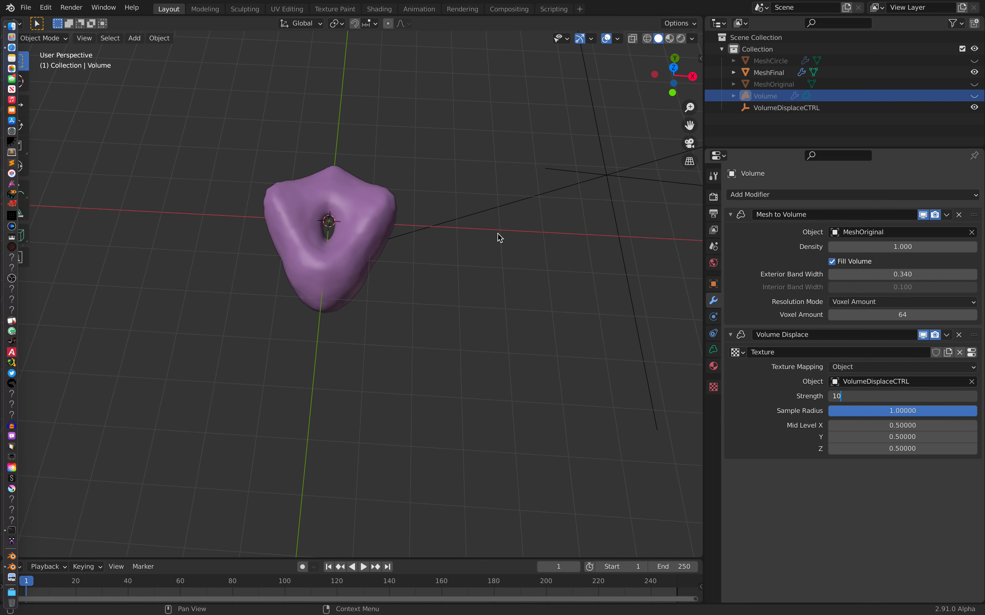
{"action": "key", "text": "Return"}
- Set the Volume Displace strength to 1 and save the file
{"action": "left_click", "coordinate": [881, 396]}
{"action": "type", "text": "1"}
{"action": "key", "text": "Return"}
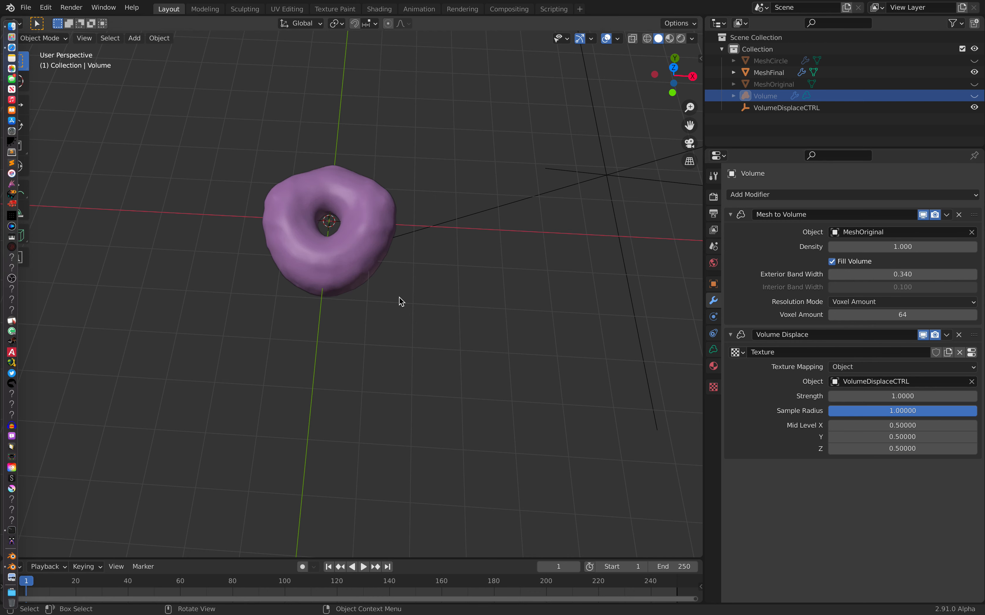
{"action": "middle_click_drag", "start_coordinate": [399, 298], "coordinate": [424, 303]}
{"action": "key", "text": "ctrl+s"}
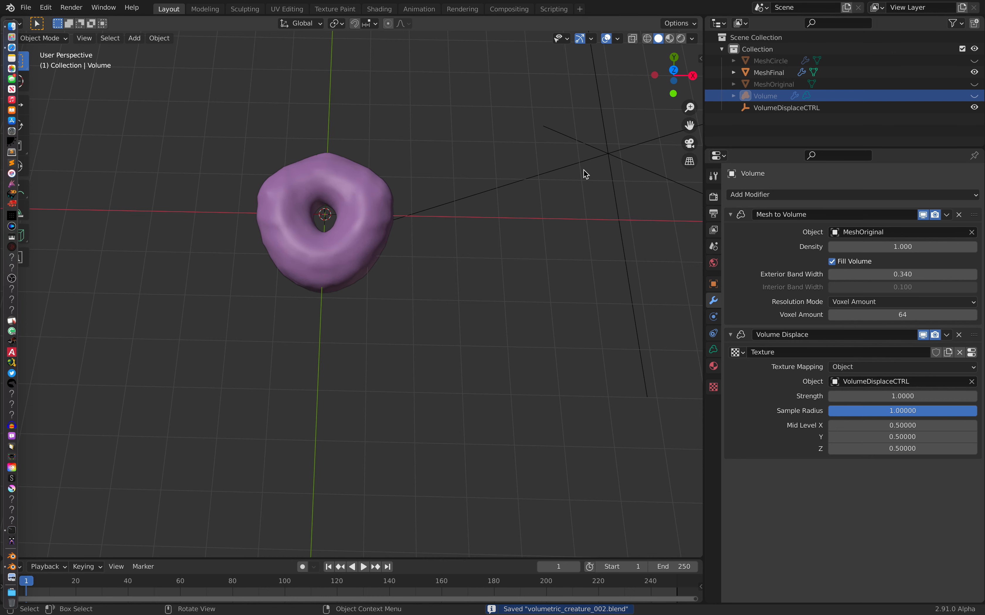
- Scale VolumeDisplaceCTRL to about 3.66 and move it to about X 4.76 m, Y 1.03 m, Z -0.05 m
{"action": "left_click", "coordinate": [625, 198]}
{"action": "key", "text": "s"}
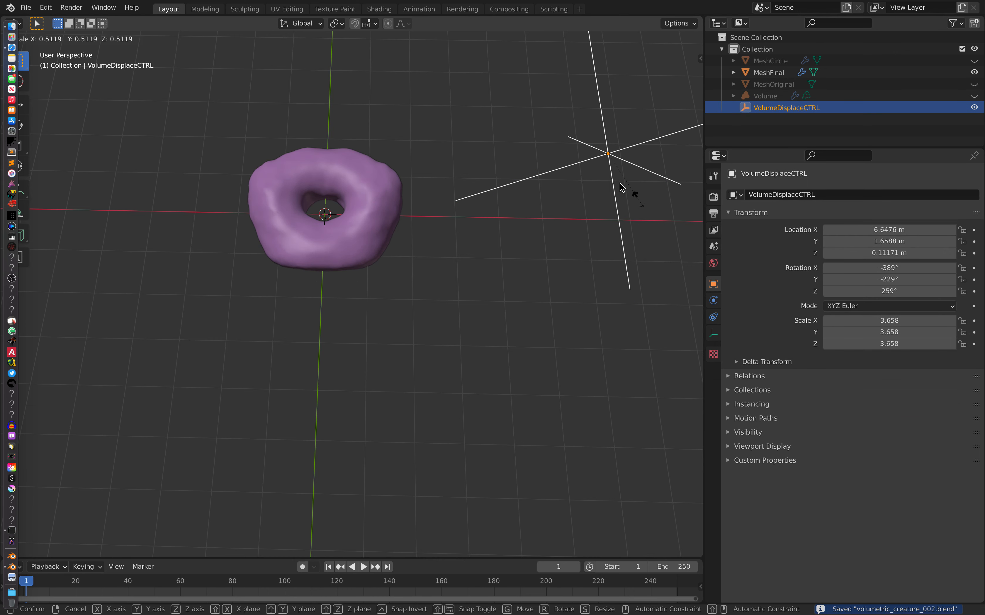
{"action": "left_click", "coordinate": [648, 179]}
{"action": "key", "text": "g"}
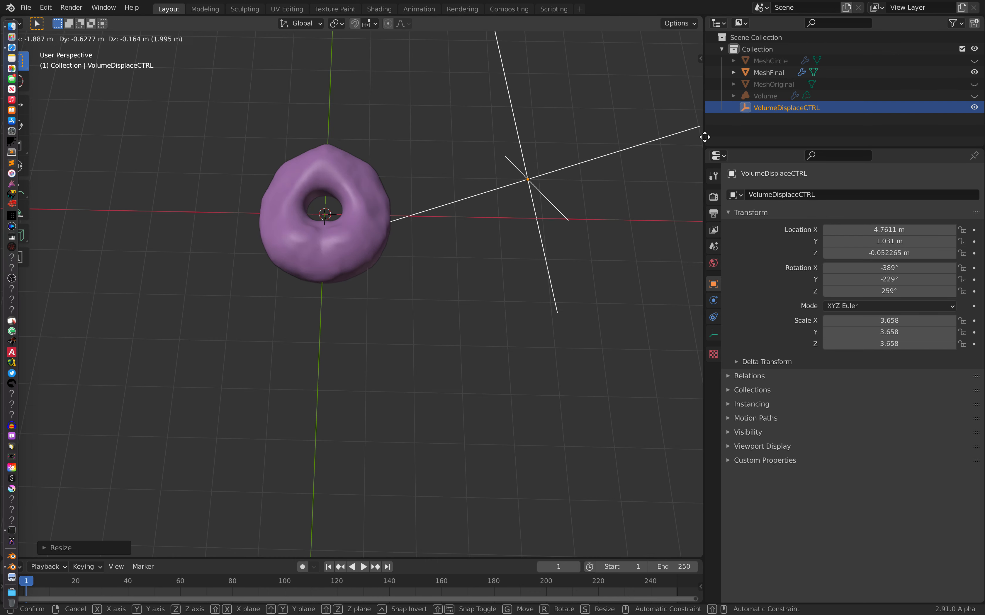
{"action": "left_click", "coordinate": [476, 53]}
- Remove the Remesh modifier from MeshFinal and move VolumeDisplaceCTRL to about X 4.61 m, Y -0.42 m, Z -0.48 m
{"action": "left_click", "coordinate": [768, 72]}
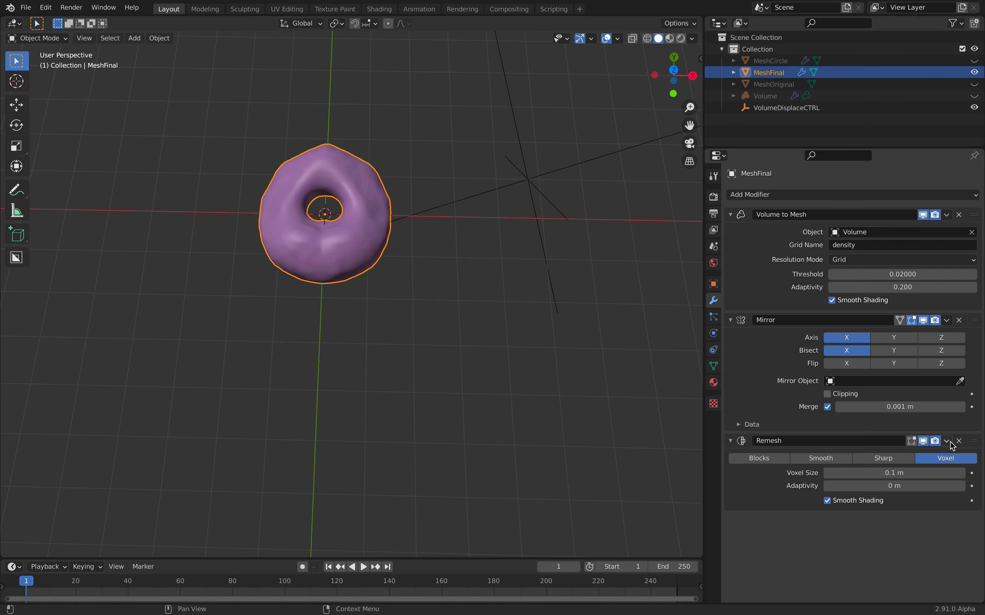
{"action": "left_click", "coordinate": [959, 441]}
{"action": "left_click", "coordinate": [538, 180]}
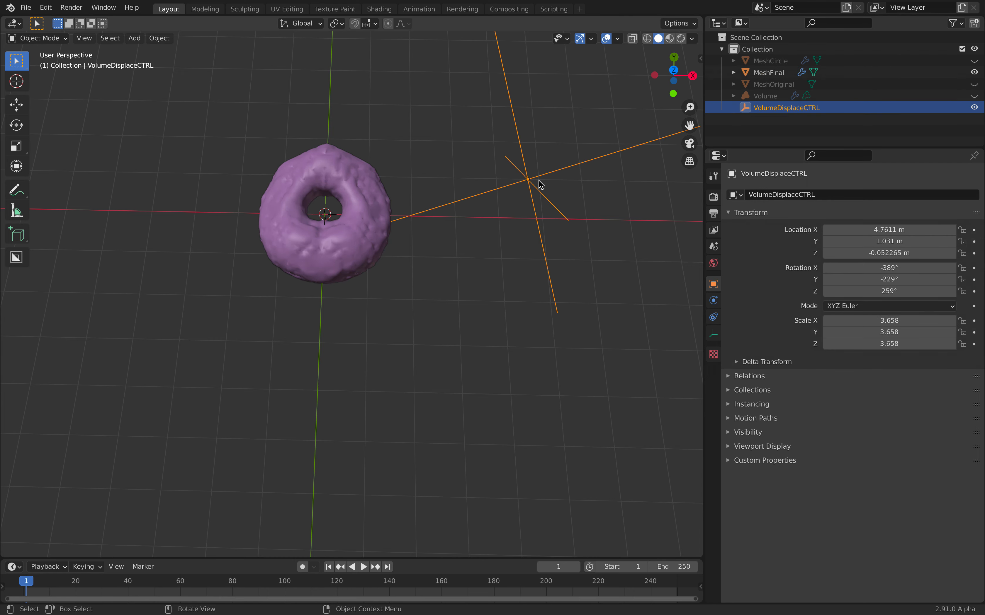
{"action": "key", "text": "g"}
{"action": "left_click", "coordinate": [481, 229]}
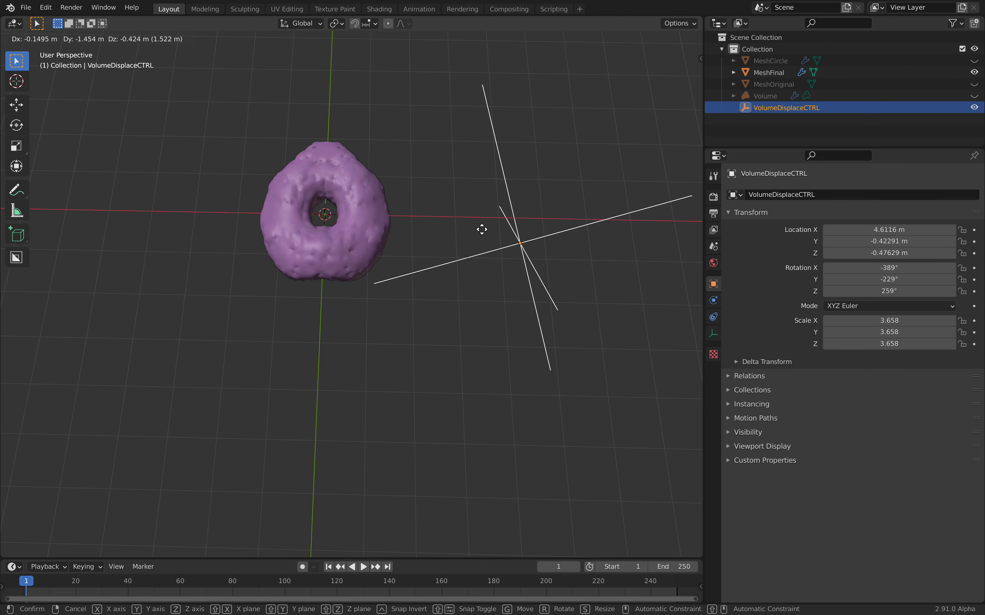
- Set the threshold of MeshFinal's Volume to Mesh modifier to 0.01
{"action": "left_click", "coordinate": [385, 197]}
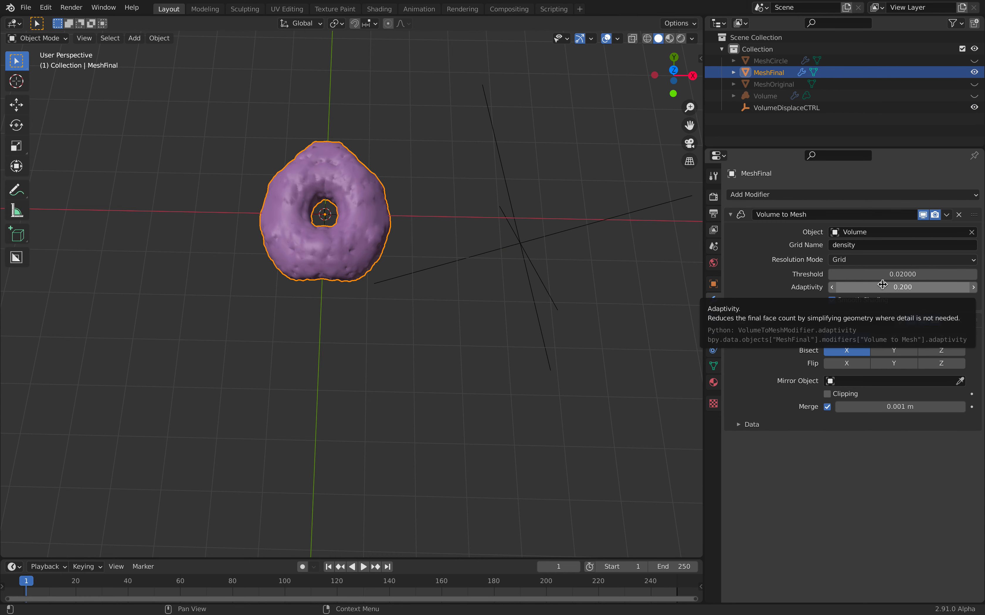
{"action": "left_click", "coordinate": [883, 275]}
{"action": "type", "text": "0.01"}
{"action": "key", "text": "Return"}
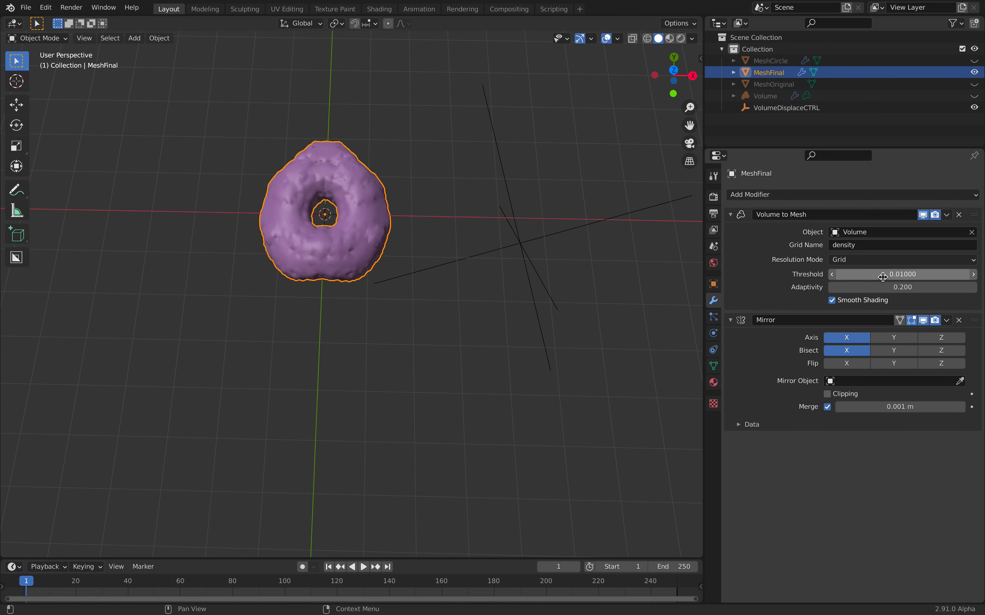
- Move VolumeDisplaceCTRL to about X 5.40 m, Y 0.50 m, Z -0.21 m and rotate it freely to about X -501°, Y -303°, Z 146°
{"action": "left_click", "coordinate": [524, 244]}
{"action": "key", "text": "g"}
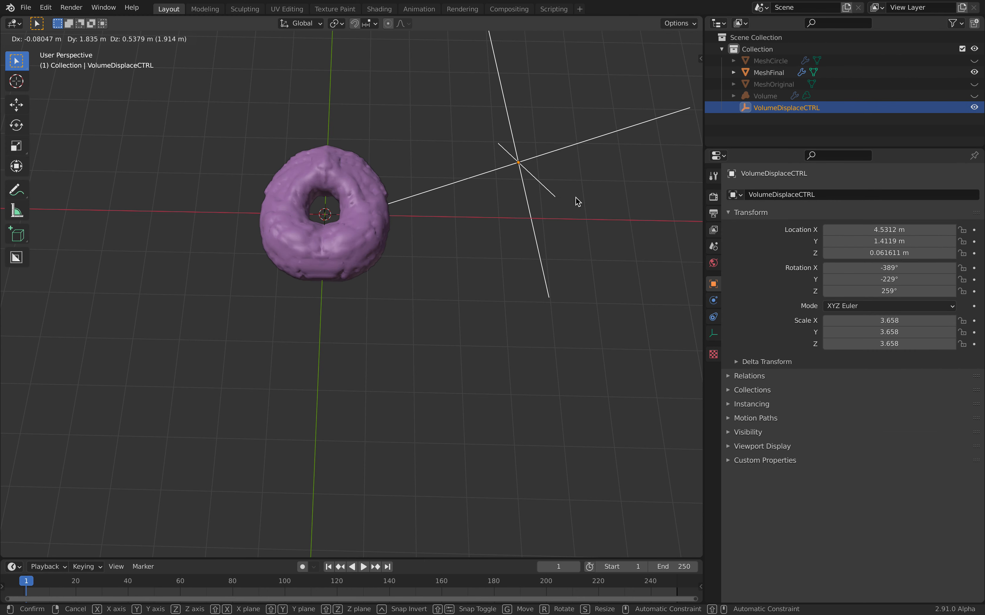
{"action": "left_click", "coordinate": [576, 202]}
{"action": "key", "text": "r"}
{"action": "key", "text": "r"}
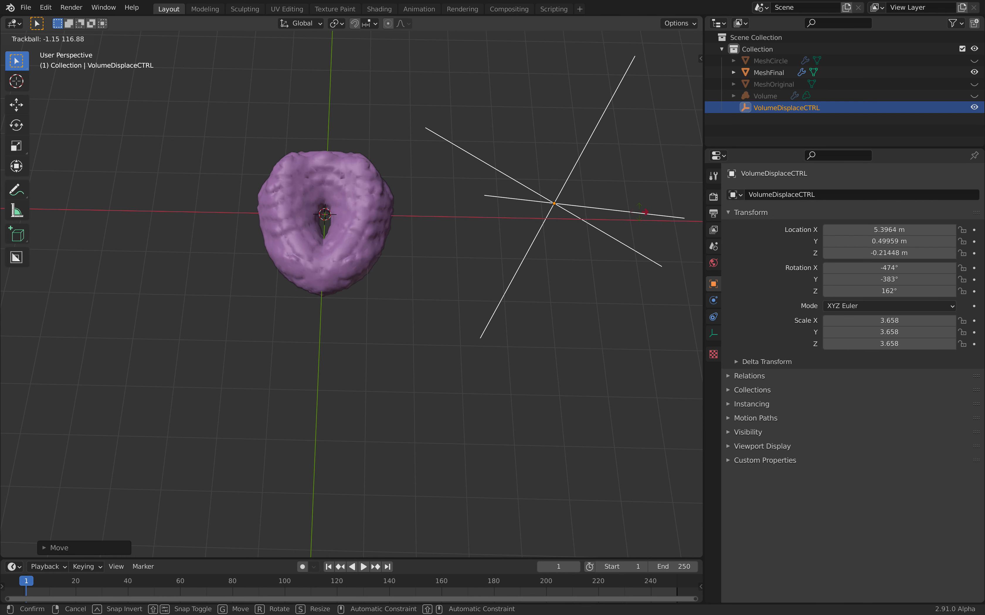
{"action": "left_click", "coordinate": [612, 209]}
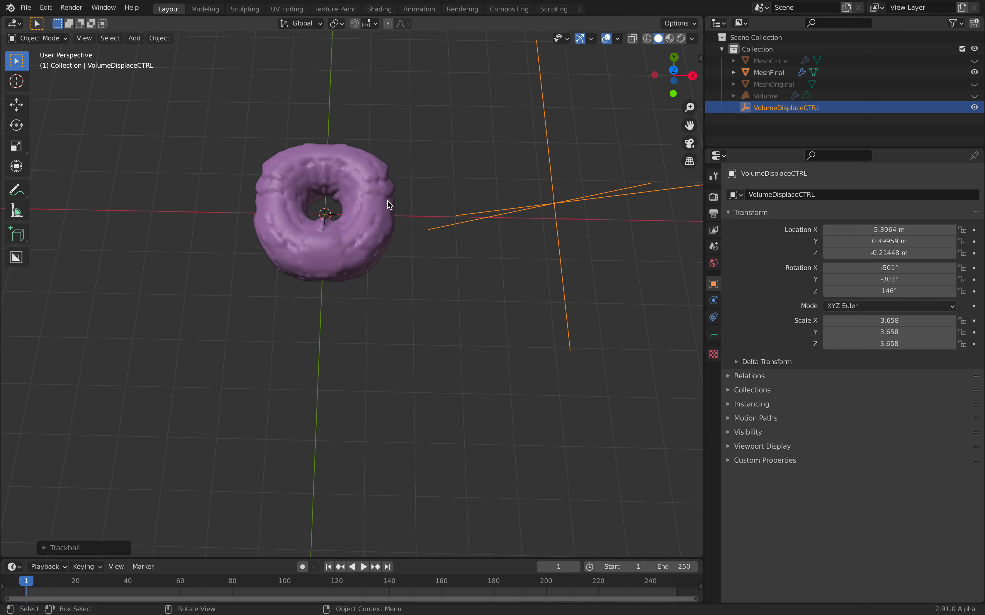
- Scale VolumeDisplaceCTRL to about -27.58 and move it to about X 2.72 m, Y 0.72 m, Z -0.12 m
{"action": "left_click", "coordinate": [388, 201]}
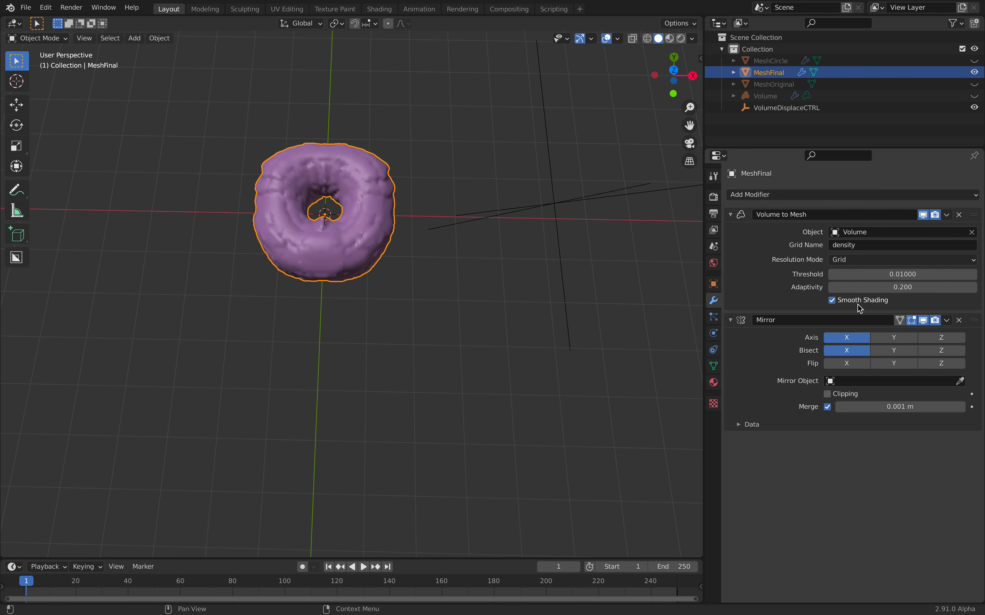
{"action": "left_click", "coordinate": [547, 212]}
{"action": "left_click", "coordinate": [551, 203]}
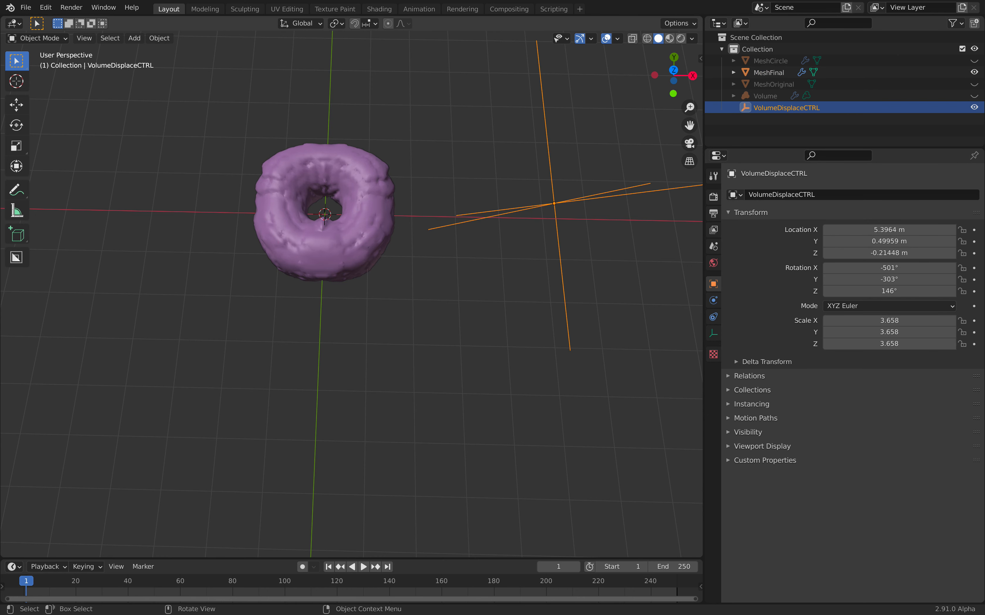
{"action": "key", "text": "s"}
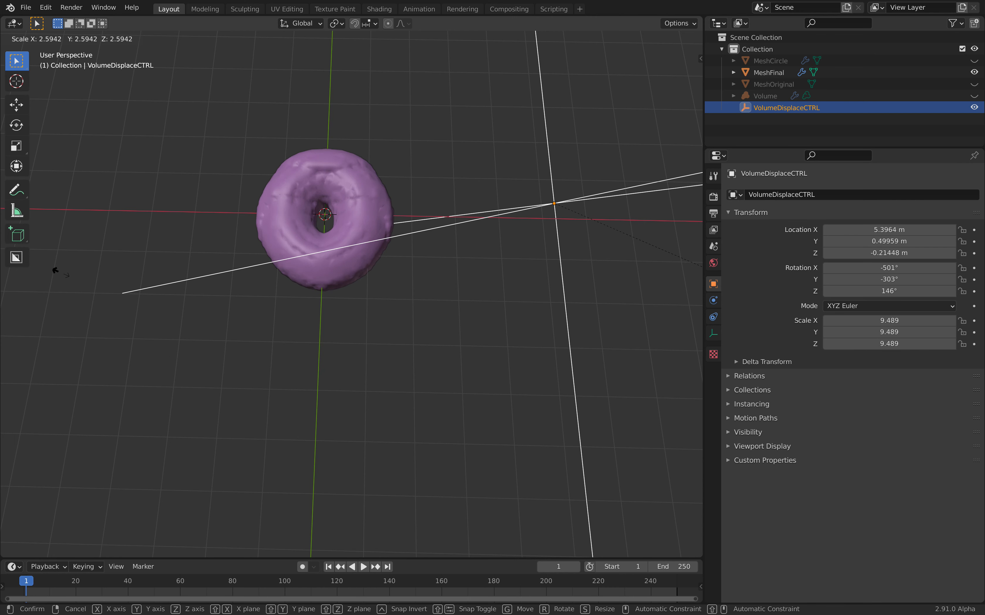
{"action": "left_click", "coordinate": [617, 228]}
{"action": "key", "text": "g"}
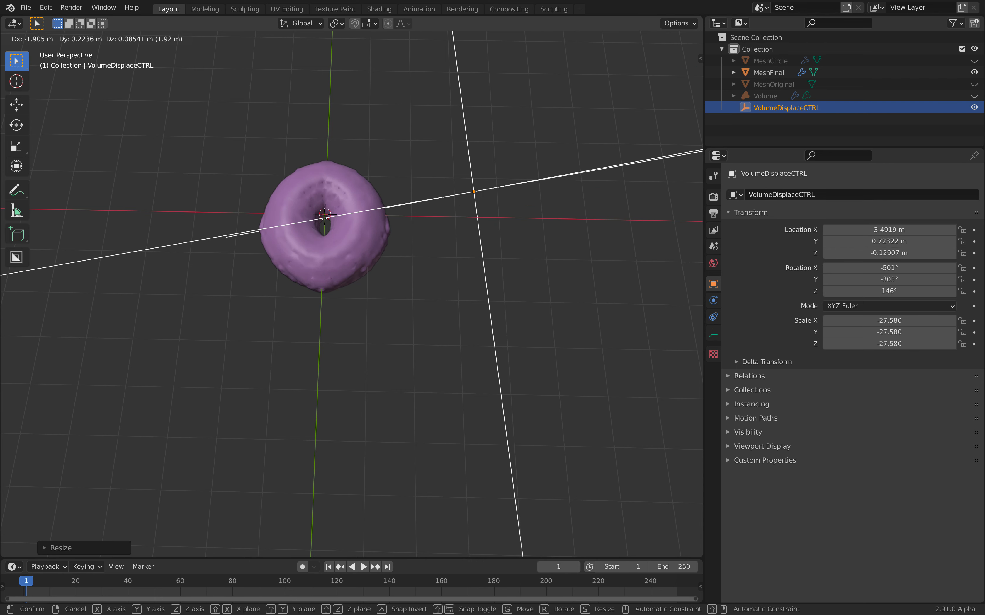
{"action": "key", "text": "Return"}
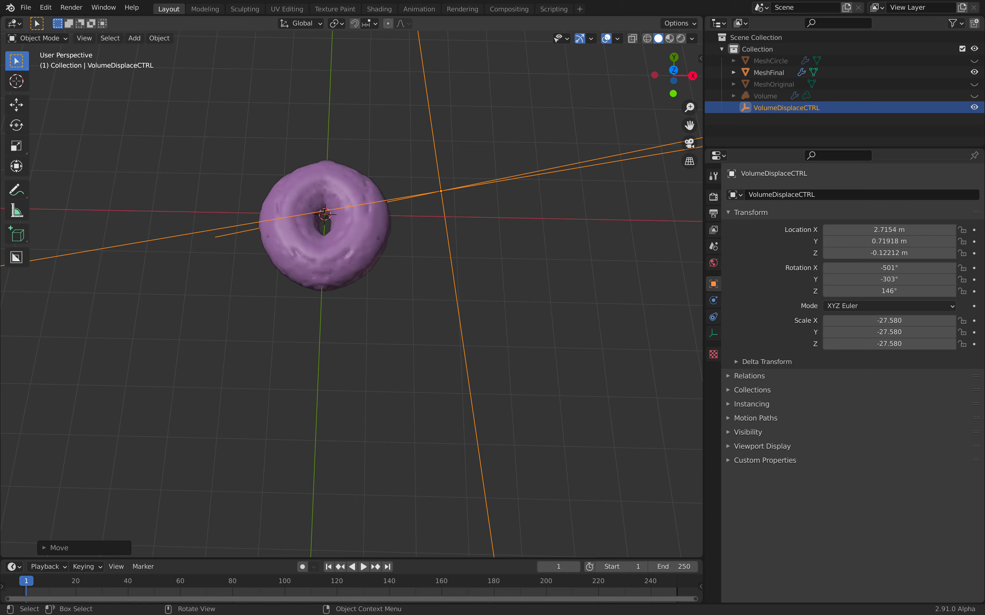
{"action": "key", "text": "ctrl+Up"}
{"action": "left_click", "coordinate": [387, 44]}
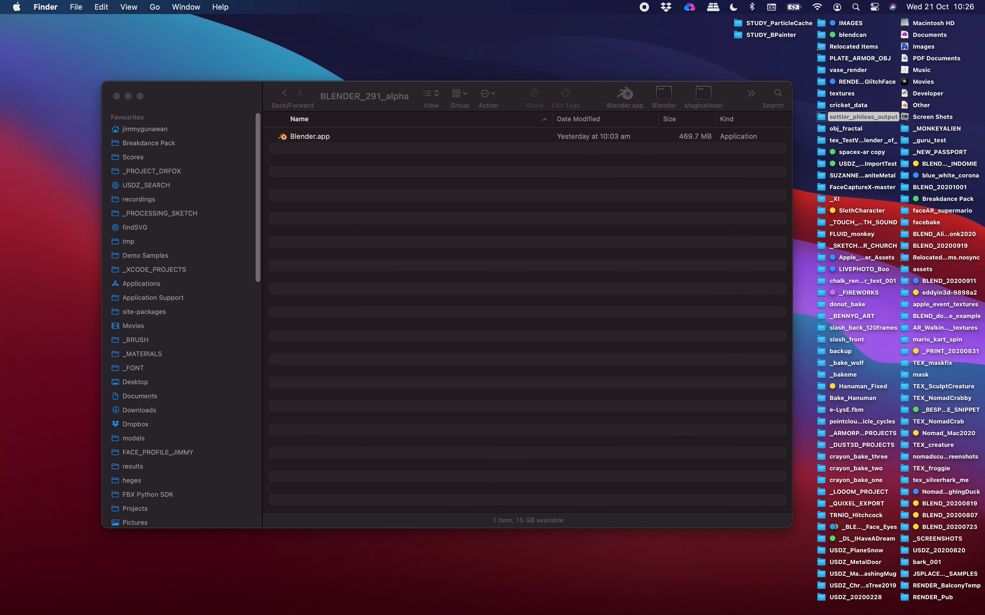
{"action": "key", "text": "ctrl+Up"}
{"action": "left_click", "coordinate": [492, 41]}
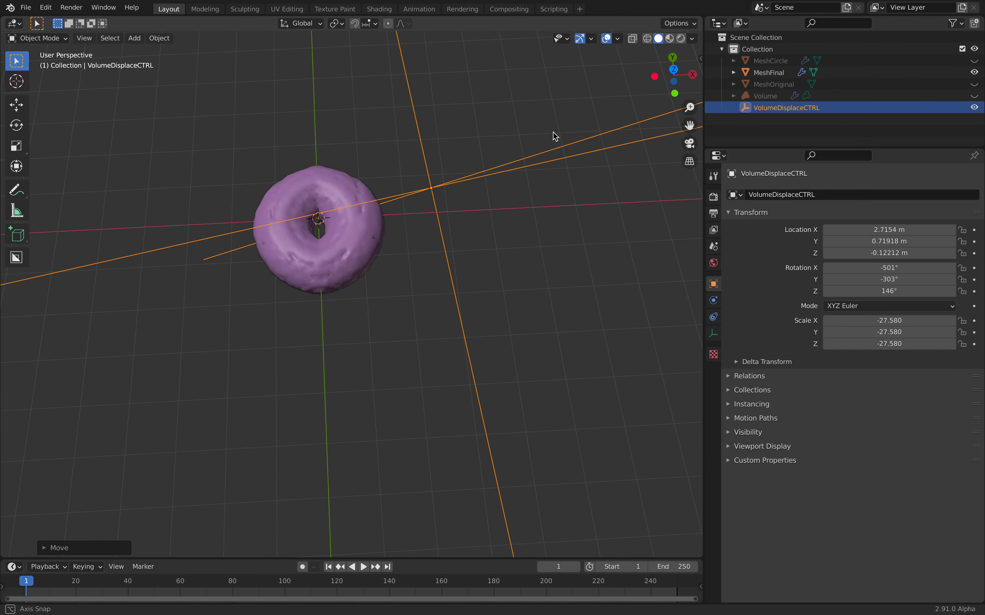
{"action": "middle_click_drag", "start_coordinate": [815, 100], "coordinate": [92, 88]}
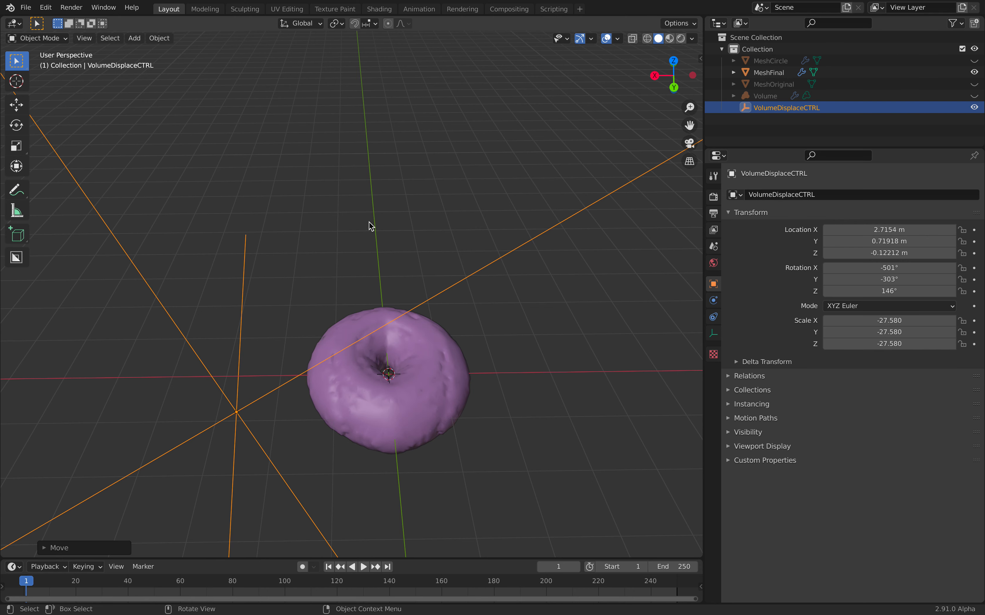
- Set MeshCircle as the source object of the Volume's Mesh to Volume modifier
{"action": "left_click", "coordinate": [769, 96]}
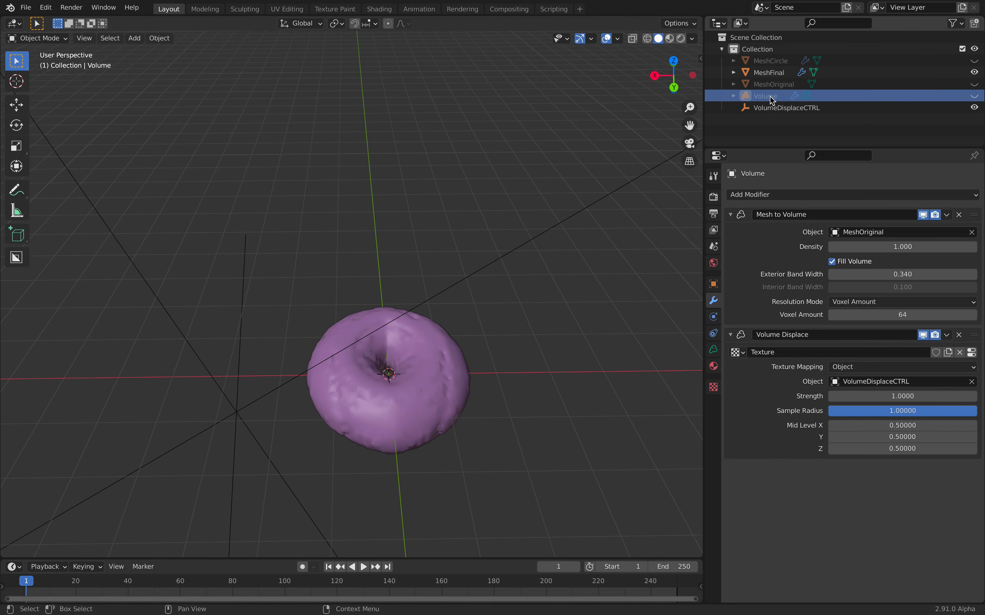
{"action": "left_click", "coordinate": [857, 235]}
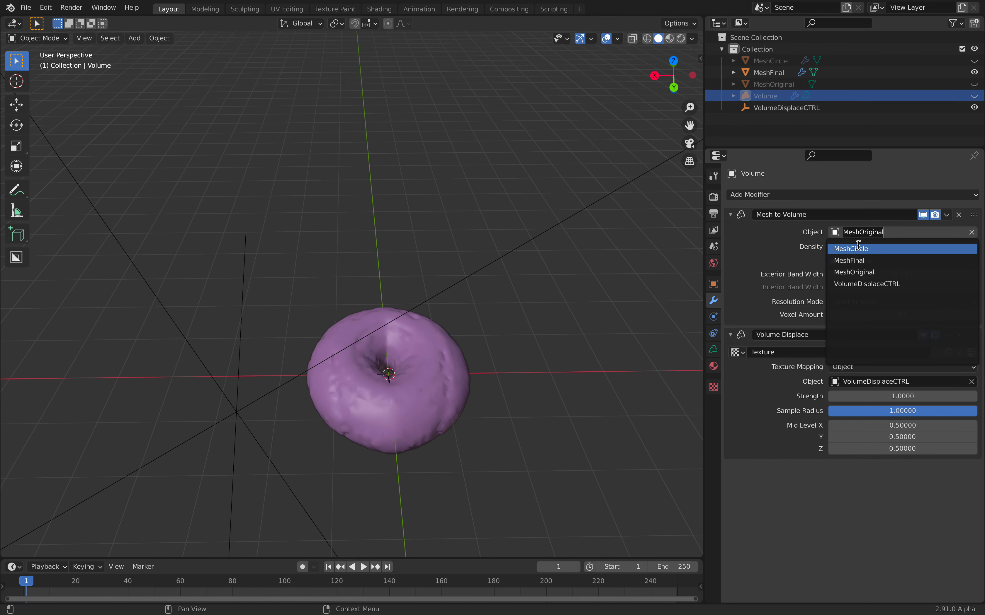
{"action": "left_click", "coordinate": [860, 248]}
{"action": "middle_click_drag", "start_coordinate": [533, 302], "coordinate": [310, 304]}
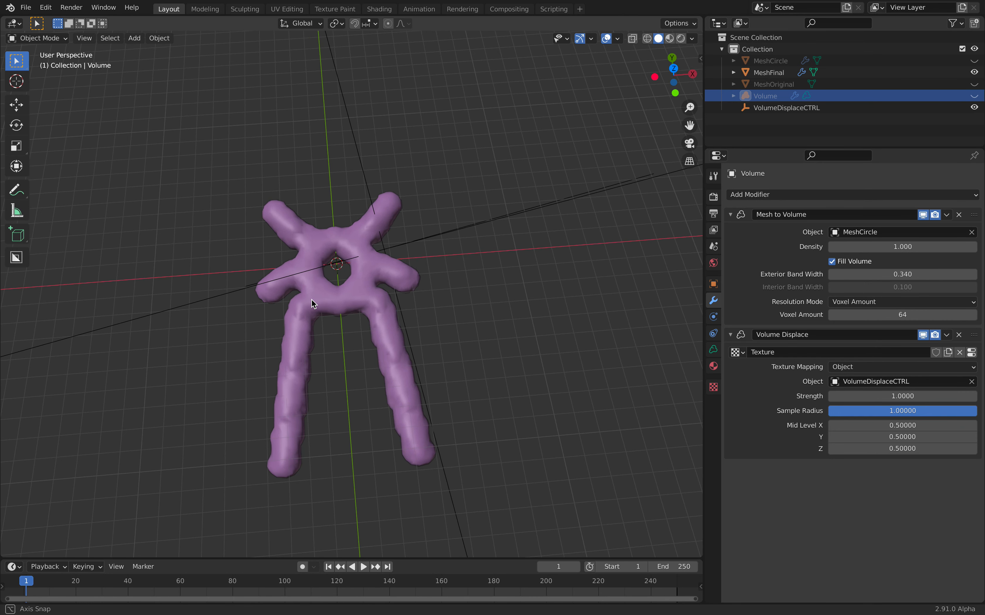
- Clear the location, rotation and scale of VolumeDisplaceCTRL
{"action": "left_click", "coordinate": [435, 243]}
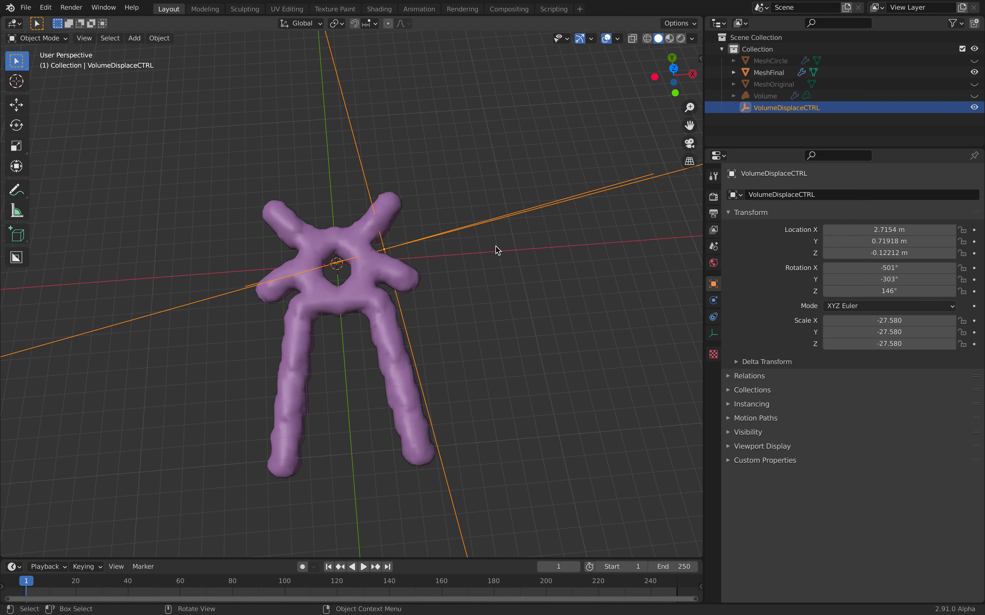
{"action": "key", "text": "alt+g"}
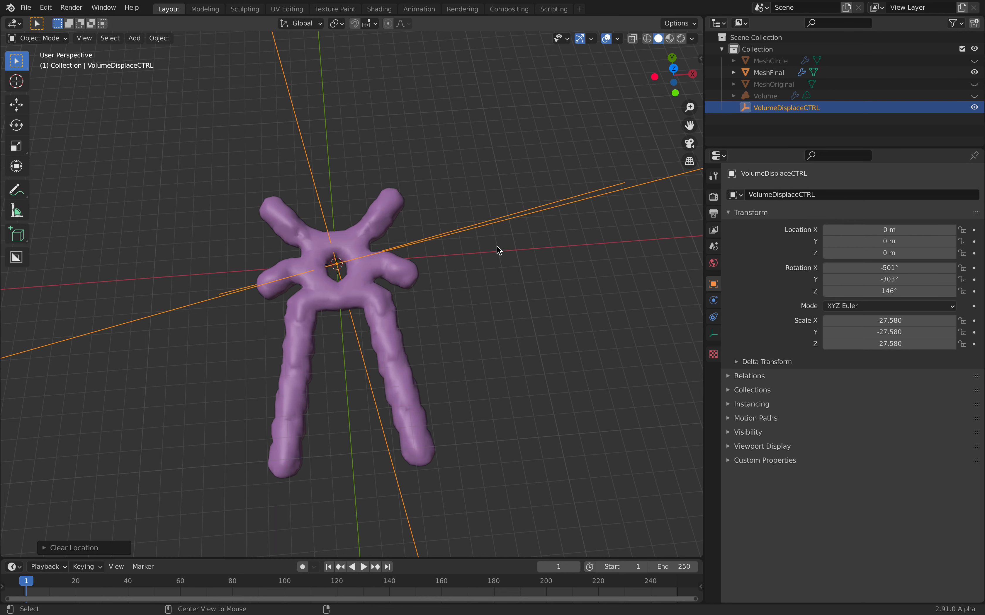
{"action": "key", "text": "alt+r"}
{"action": "key", "text": "alt+s"}
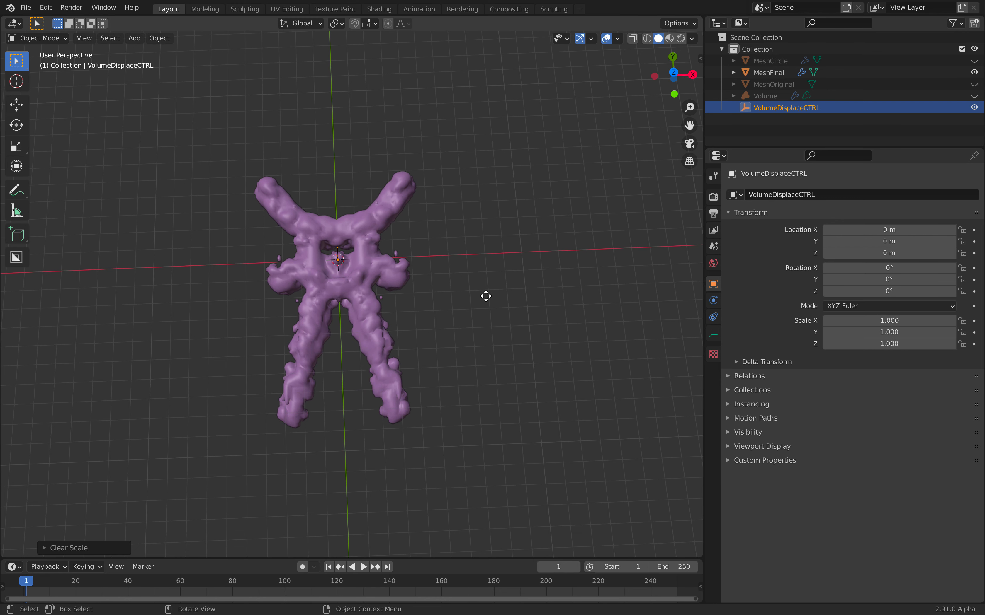
- Move VolumeDisplaceCTRL to about X 6.66 m, Y 0.04 m, Z 0.03 m and enlarge it to a scale of about 3.13
{"action": "key", "text": "g"}
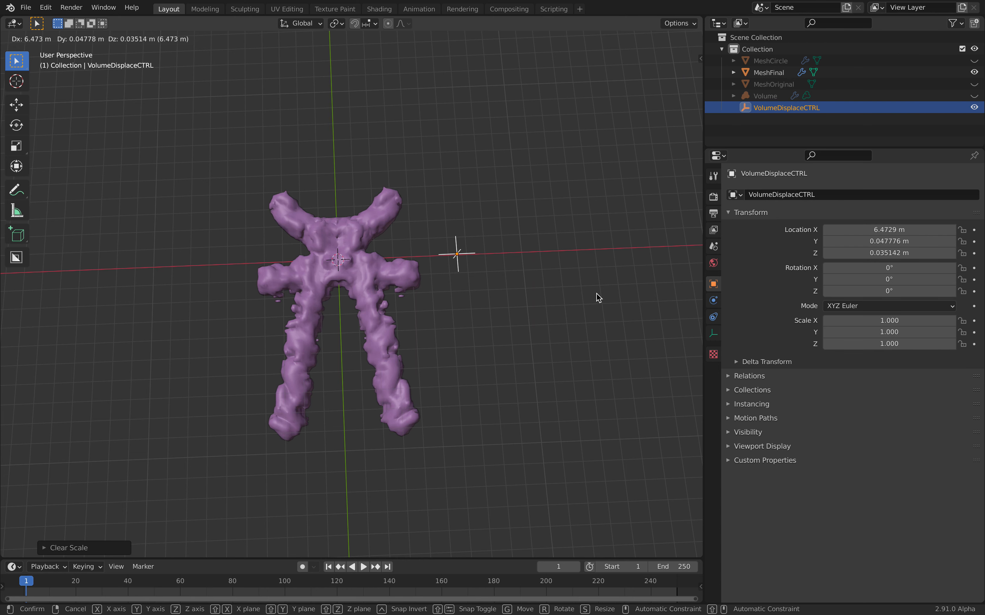
{"action": "left_click", "coordinate": [595, 296]}
{"action": "key", "text": "s"}
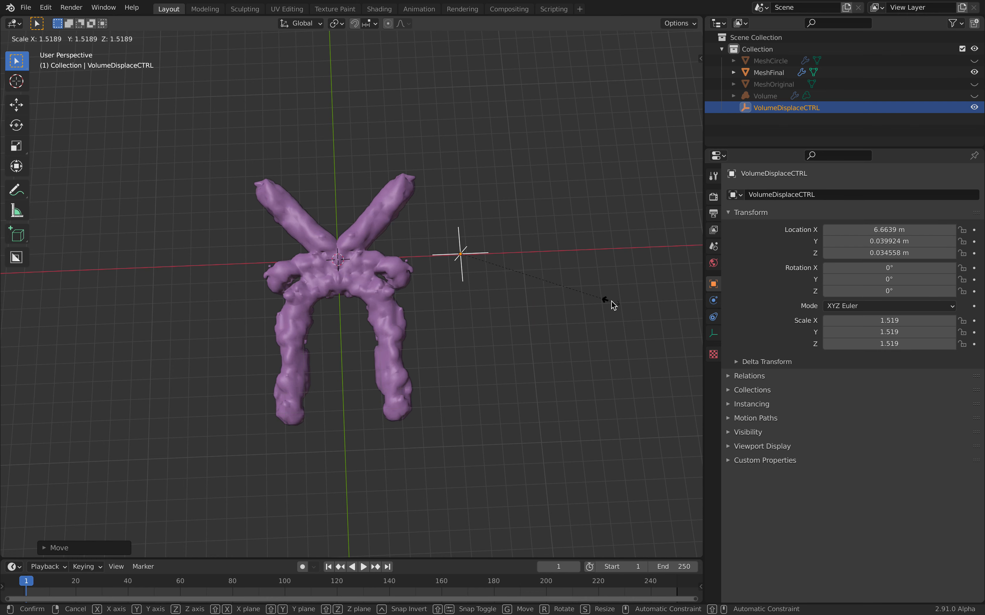
{"action": "left_click", "coordinate": [627, 304]}
{"action": "key", "text": "s"}
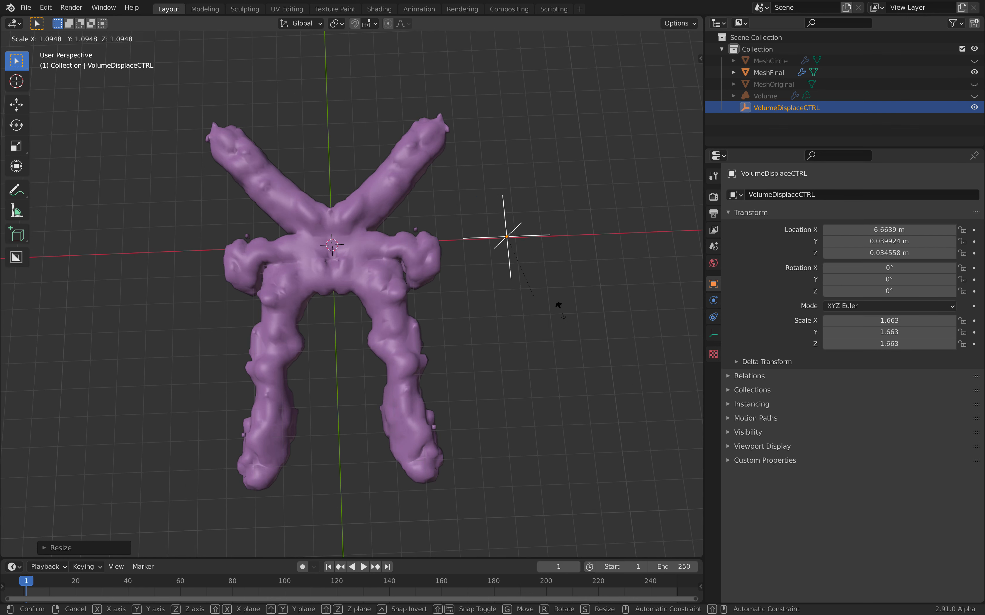
{"action": "left_click", "coordinate": [587, 306]}
- Rotate VolumeDisplaceCTRL freely to about X 310°, Y -7.8°, Z -358° and shrink it to a scale of about 0.63
{"action": "key", "text": "r"}
{"action": "key", "text": "r"}
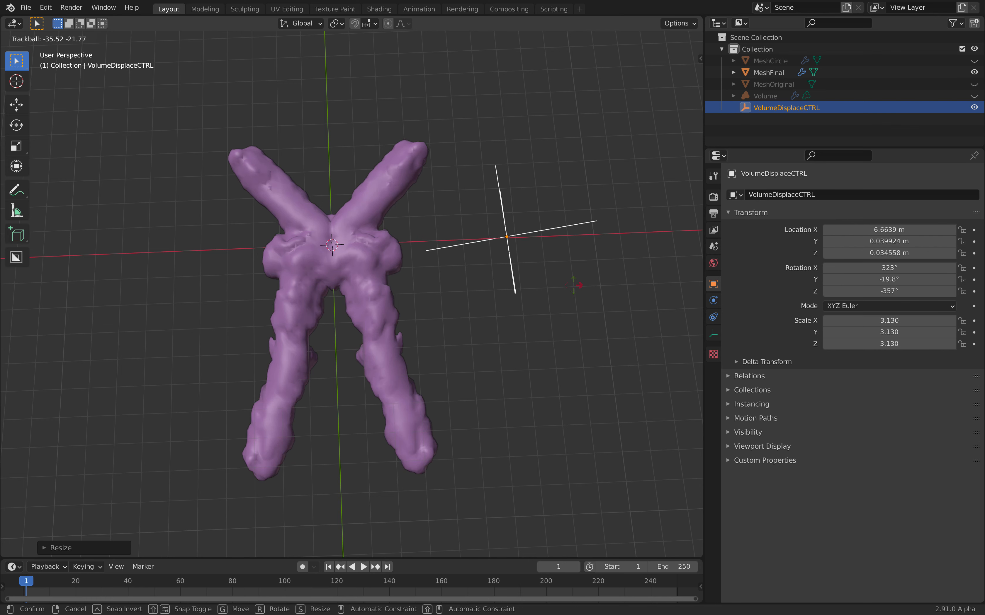
{"action": "key", "text": "Return"}
{"action": "key", "text": "s"}
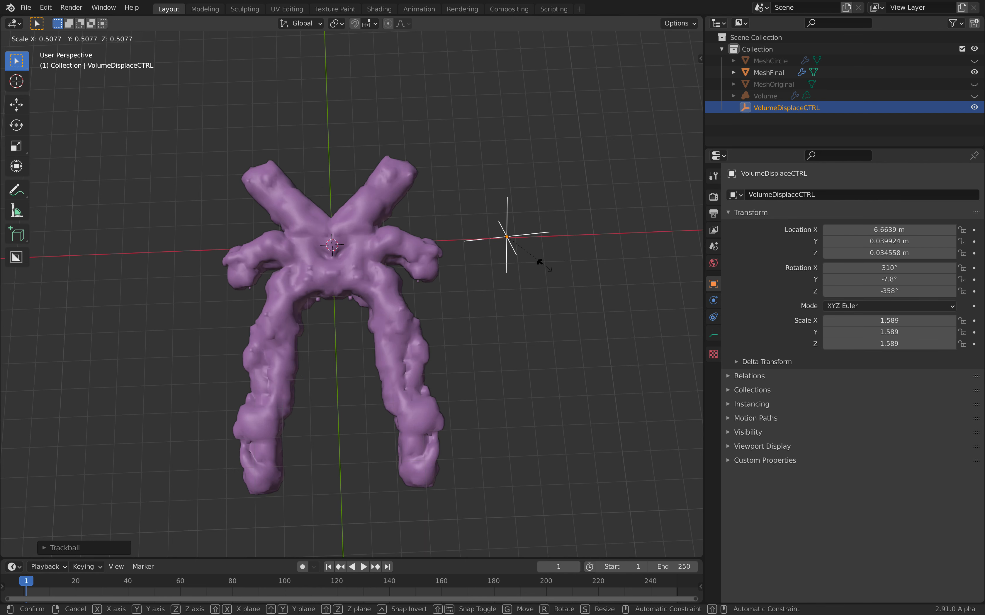
{"action": "left_click", "coordinate": [516, 247]}
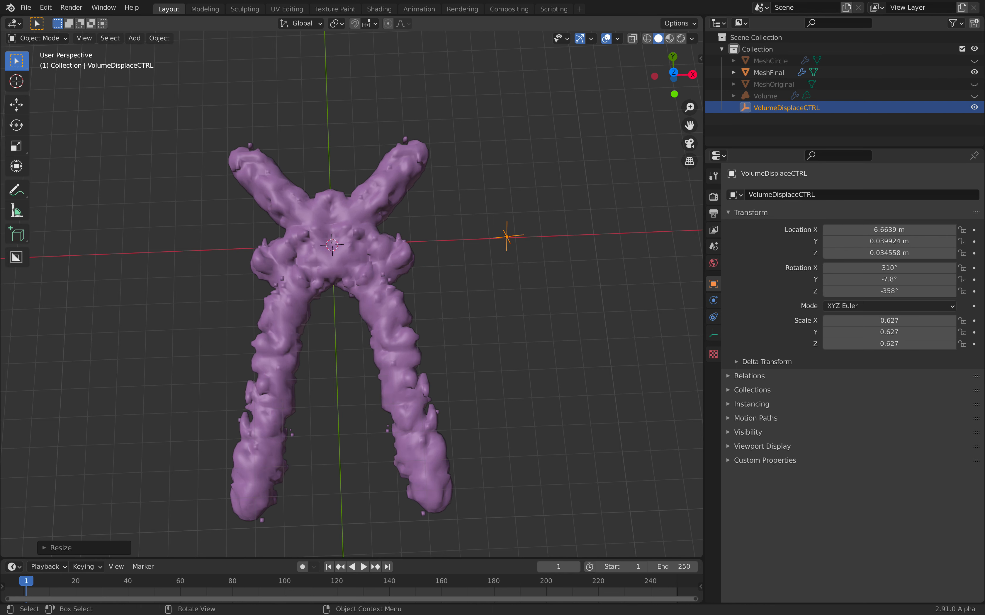
- Rotate VolumeDisplaceCTRL freely to about X 306°, Y -121°, Z -382° and deselect everything
{"action": "key", "text": "r"}
{"action": "key", "text": "r"}
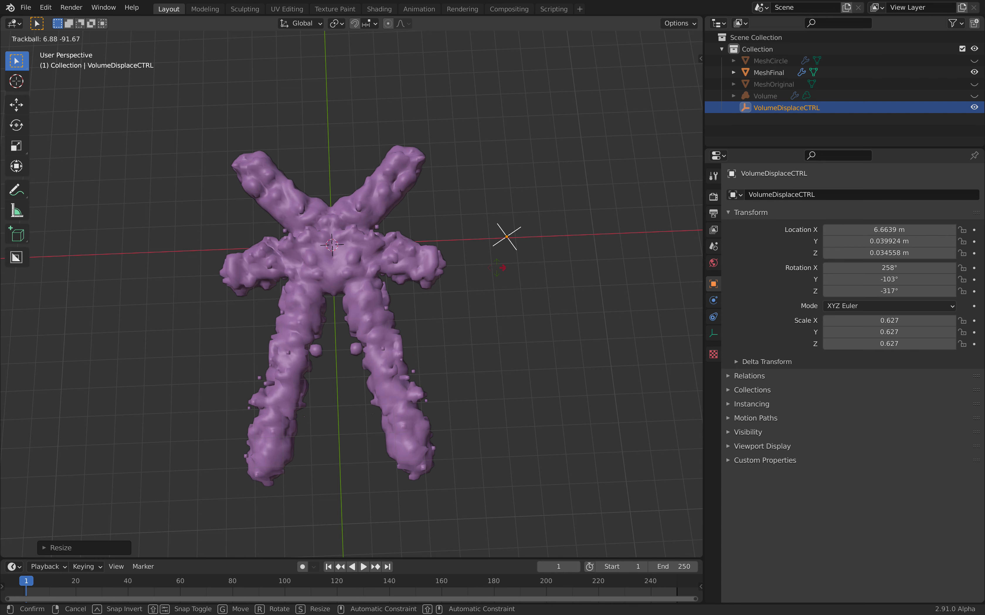
{"action": "left_click", "coordinate": [596, 270]}
{"action": "key", "text": "alt+a"}
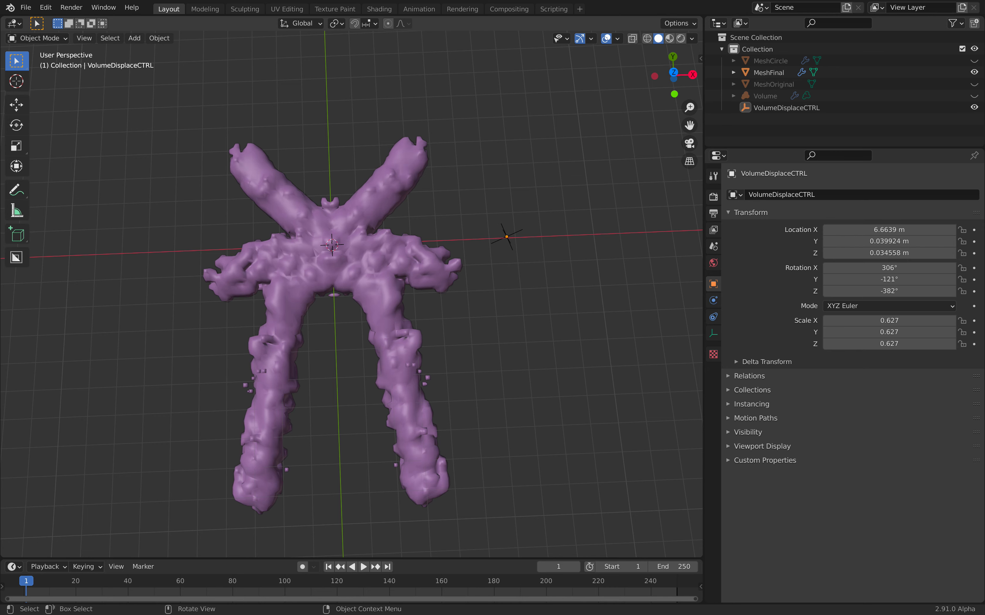
{"action": "key", "text": "ctrl+Up"}
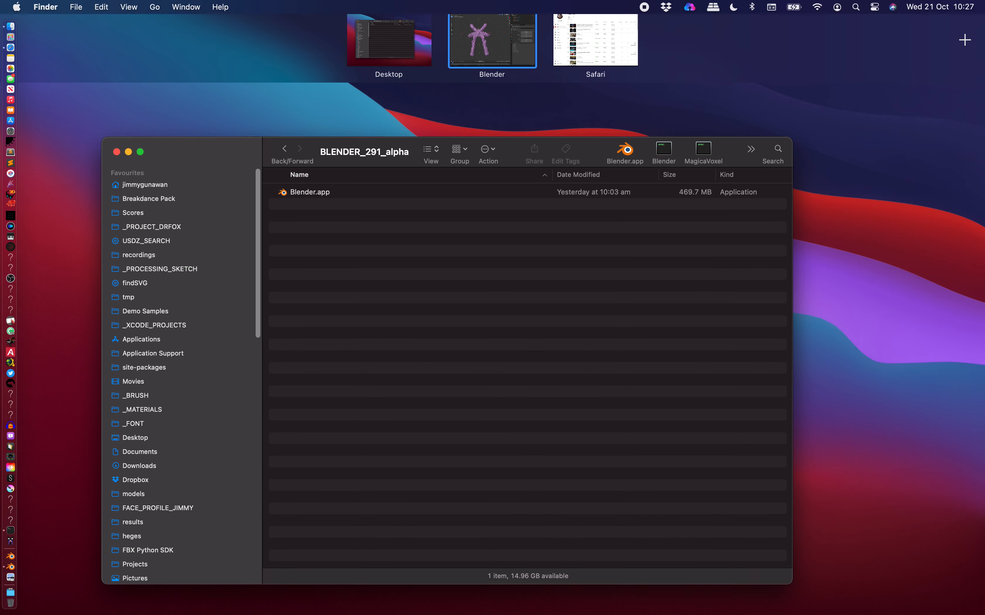
{"action": "left_click", "coordinate": [389, 43]}
{"action": "key", "text": "ctrl+Up"}
{"action": "mouse_move", "coordinate": [965, 43]}
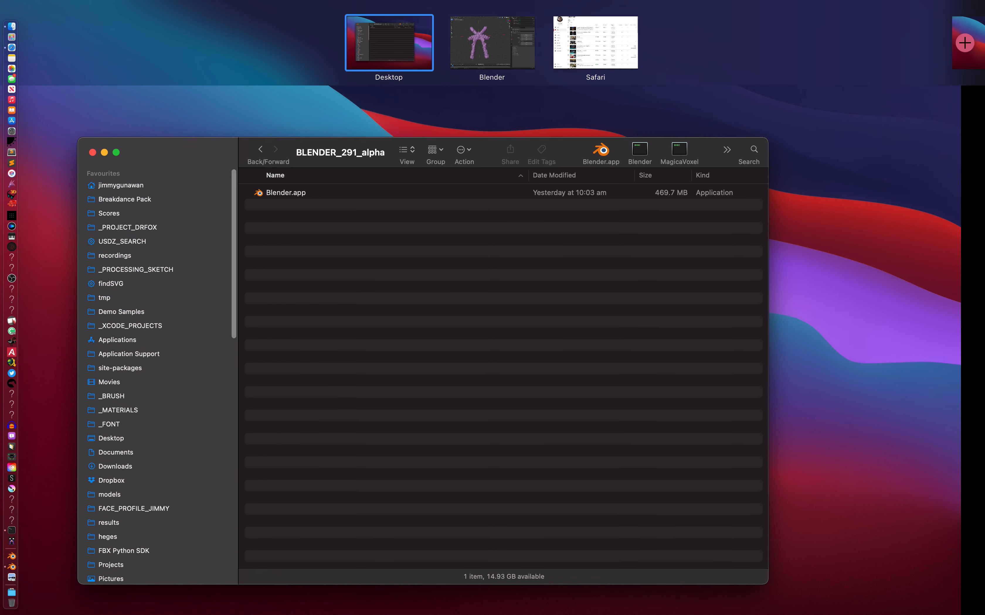
{"action": "key", "text": "ctrl+Right"}
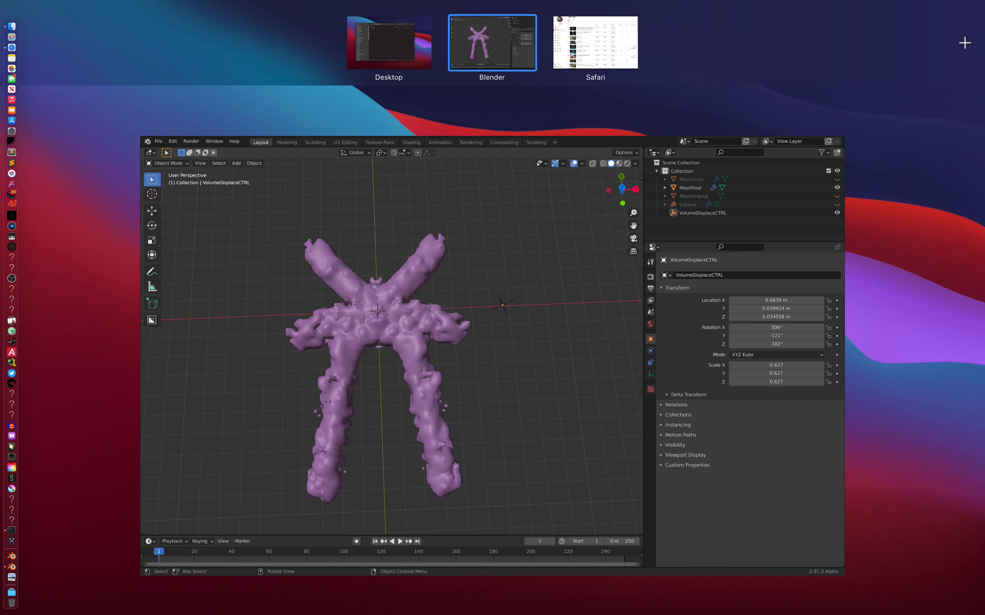
{"action": "key", "text": "Escape"}
- Save the creature file with its current shape
{"action": "middle_click_drag", "start_coordinate": [407, 302], "coordinate": [384, 297]}
{"action": "key", "text": "super+s"}
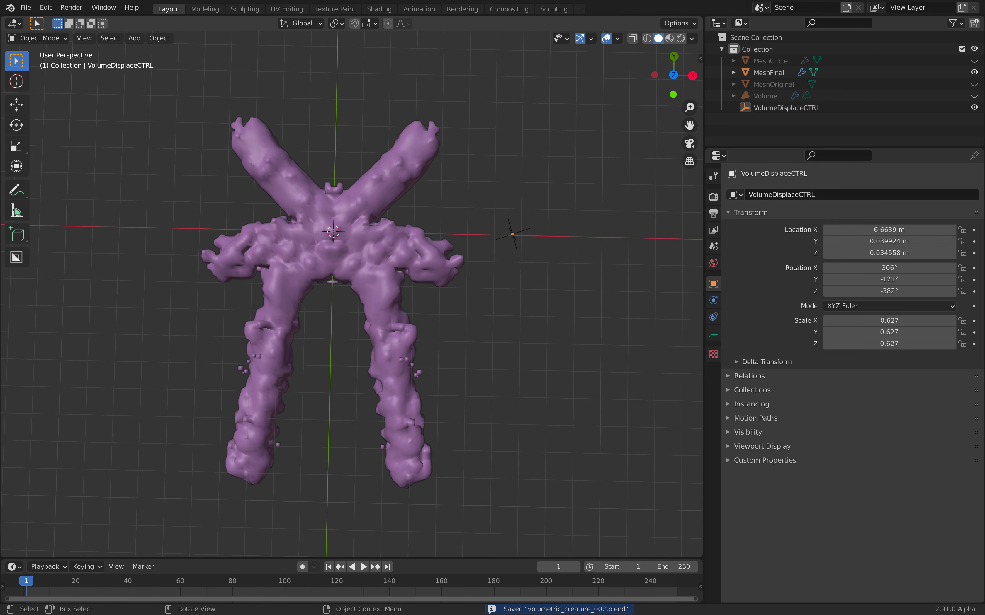